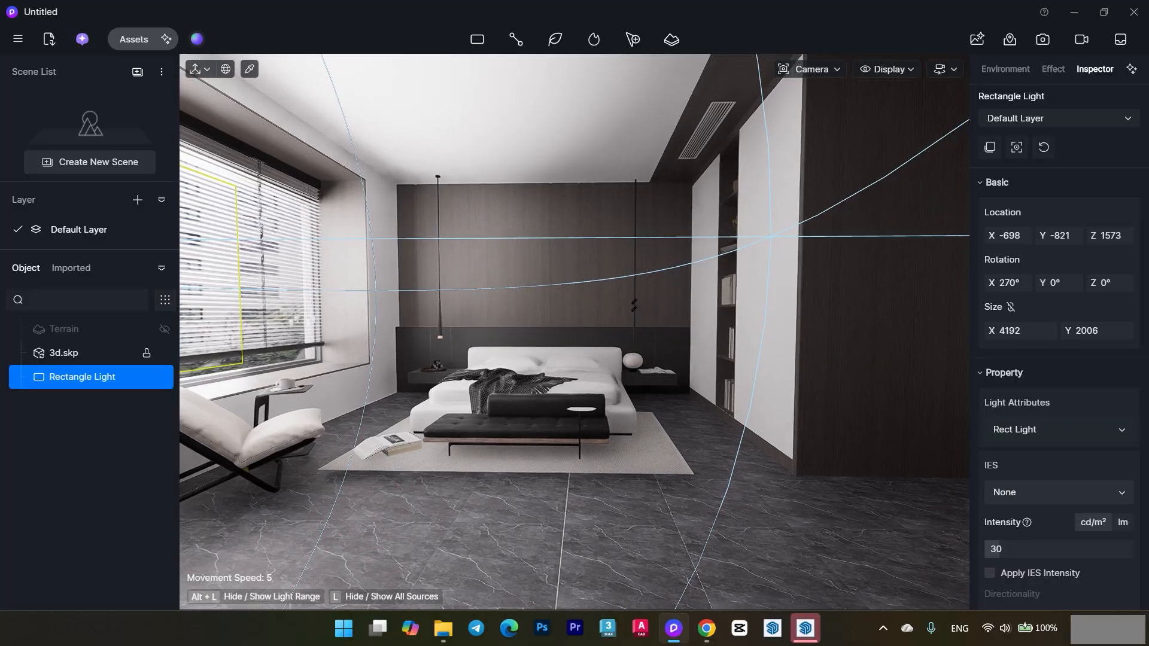
middle_click_drag(637, 355, 712, 363)
middle_click_drag(796, 317, 697, 341)
scroll(599, 429, "up", 4)
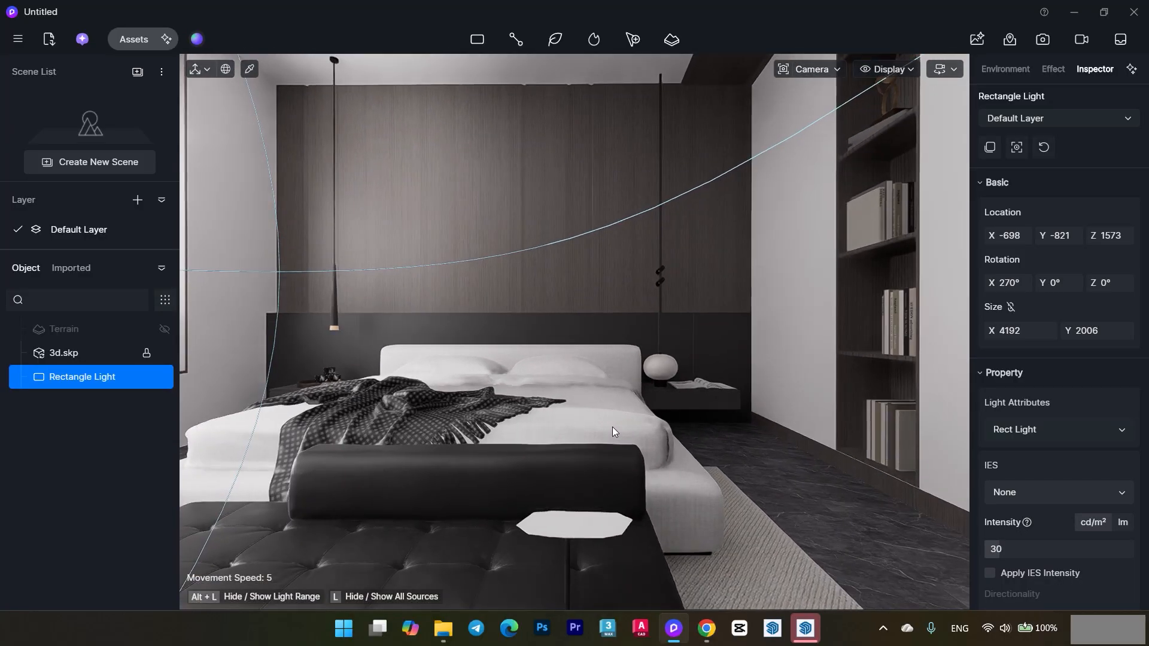
scroll(614, 428, "down", 6)
mouse_move(638, 405)
middle_mouse_down()
mouse_move(646, 398)
mouse_move(648, 412)
middle_mouse_up()
Set the camera's field of view to 61° and frame the bedroom facing the bed wall.
left_click(877, 69)
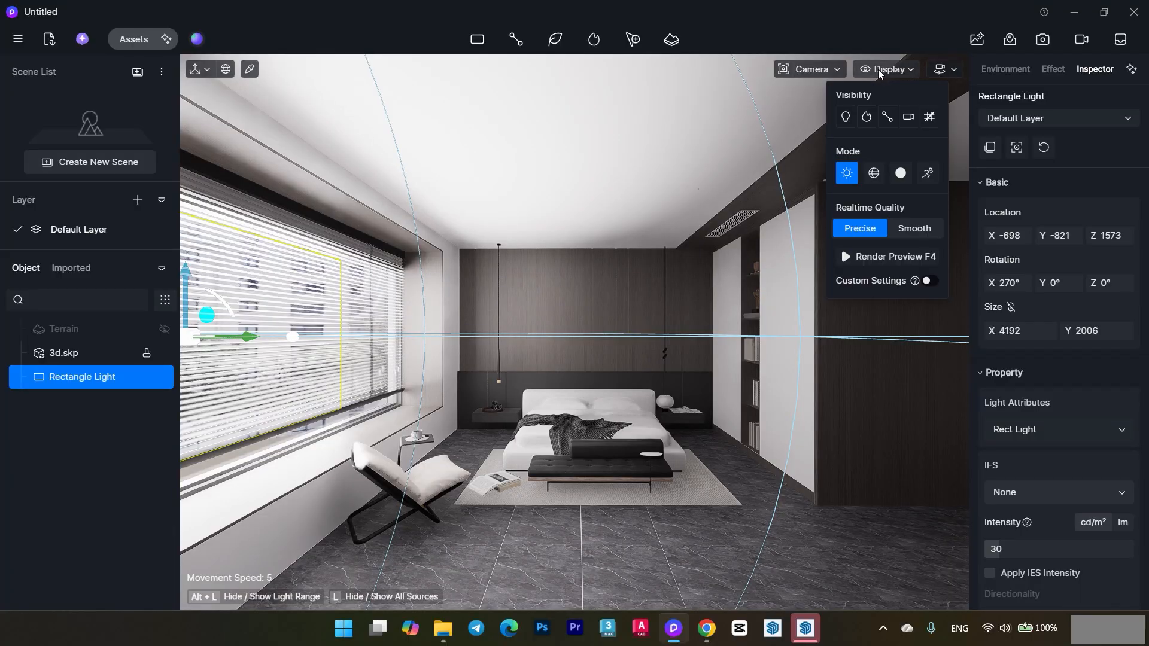
left_click(810, 67)
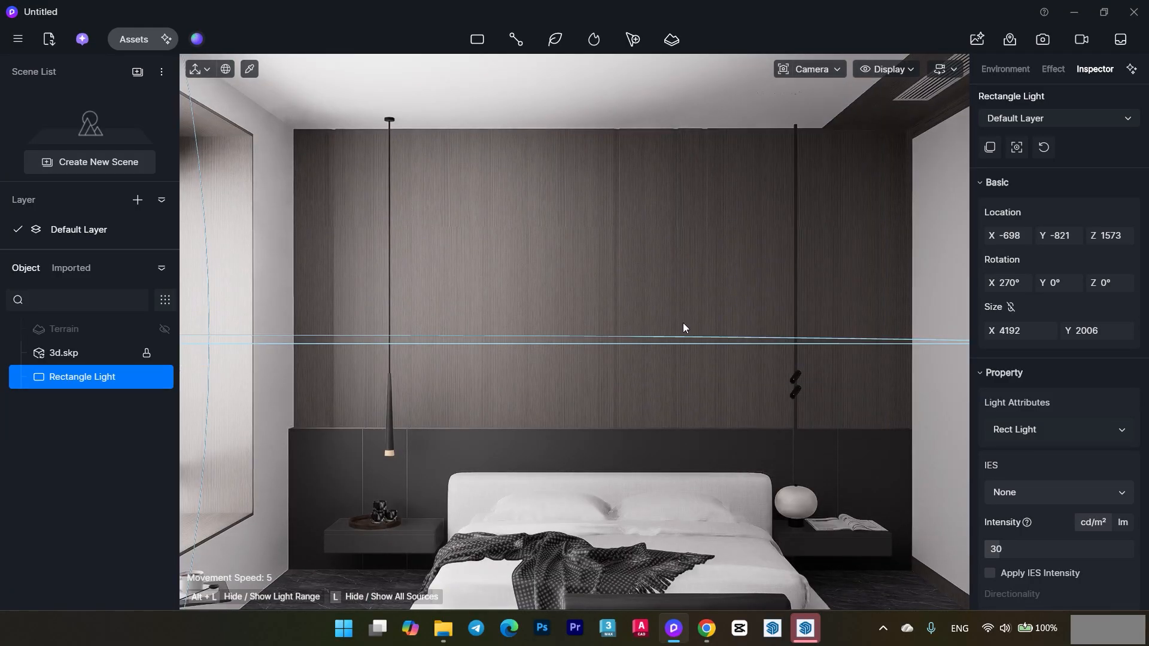
scroll(683, 321, "down", 5)
scroll(683, 321, "up", 2)
middle_click_drag(683, 321, 631, 325)
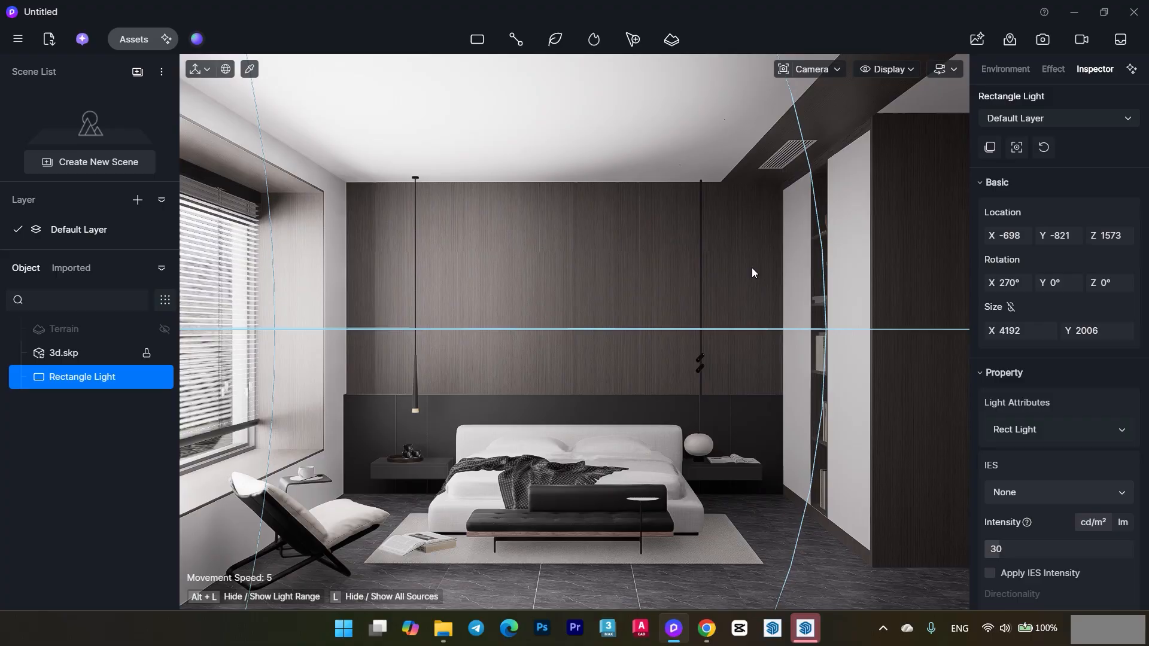
left_click(815, 70)
left_click_drag(788, 151, 837, 151)
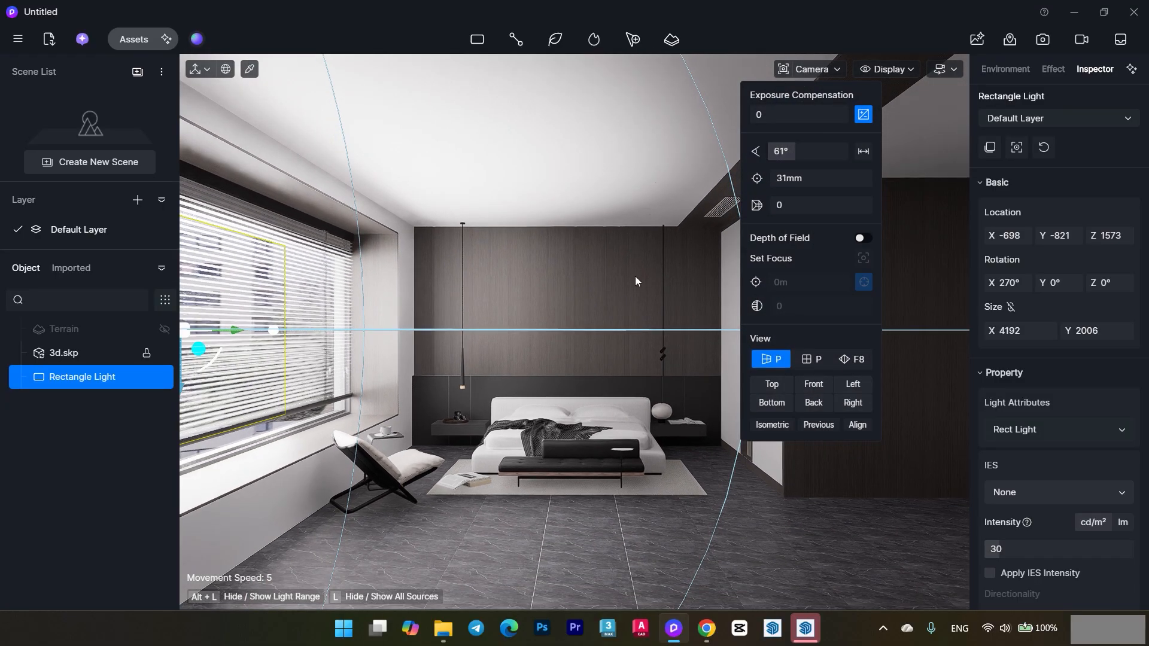
left_click(543, 453)
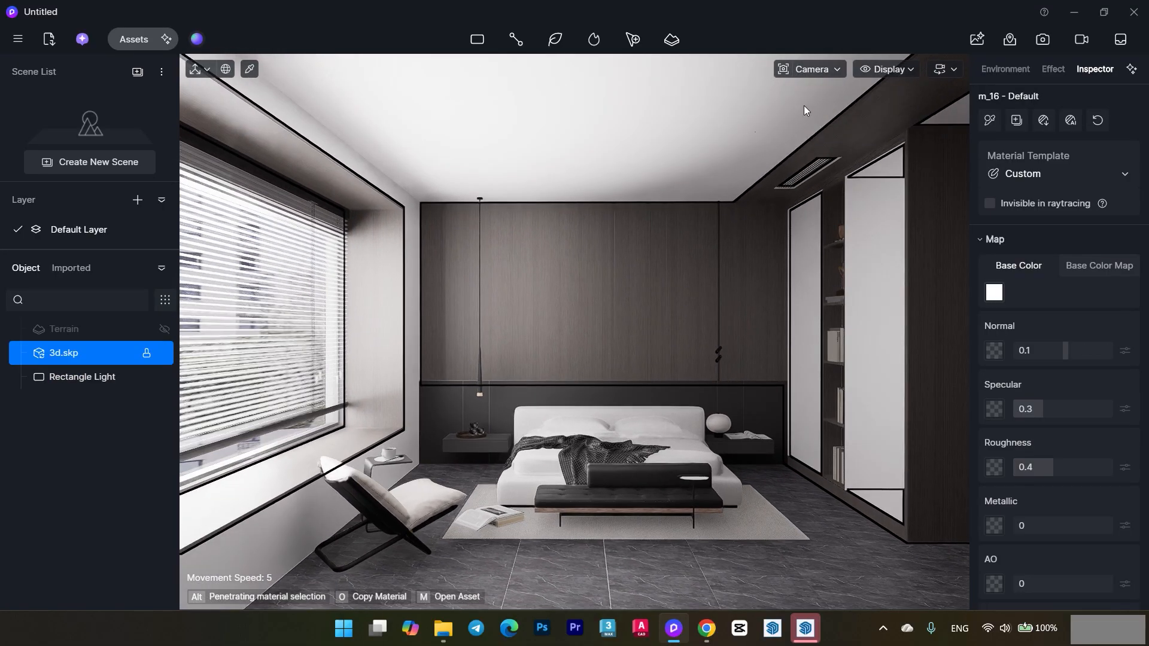
left_click(811, 70)
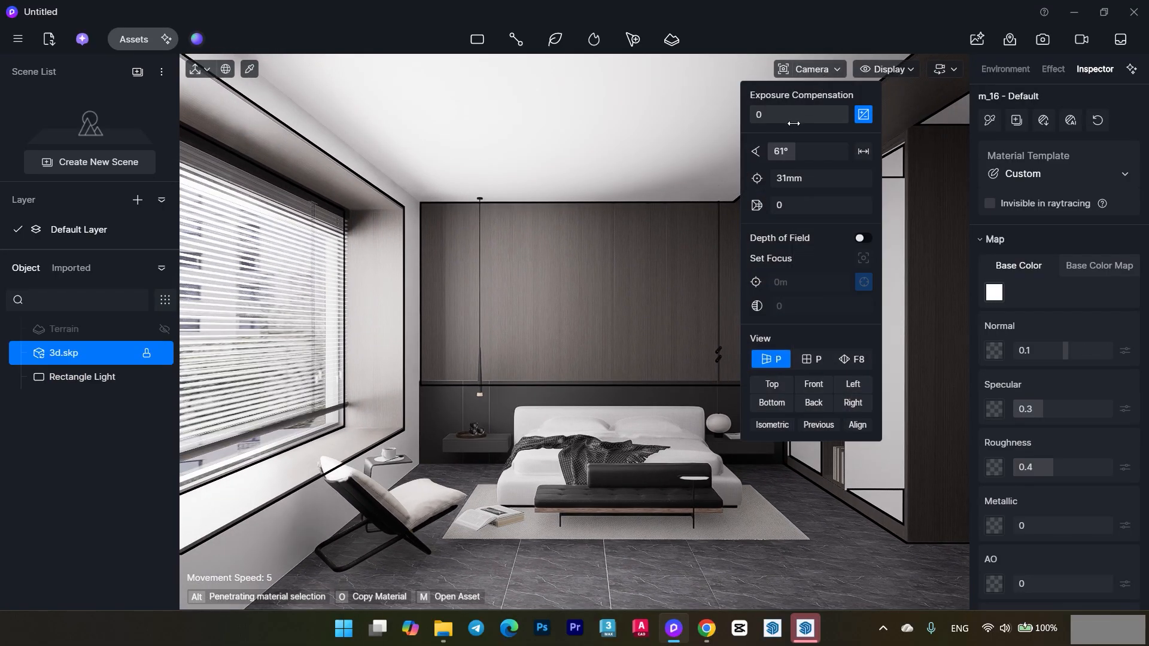
left_click_drag(783, 150, 583, 433)
left_click(582, 434)
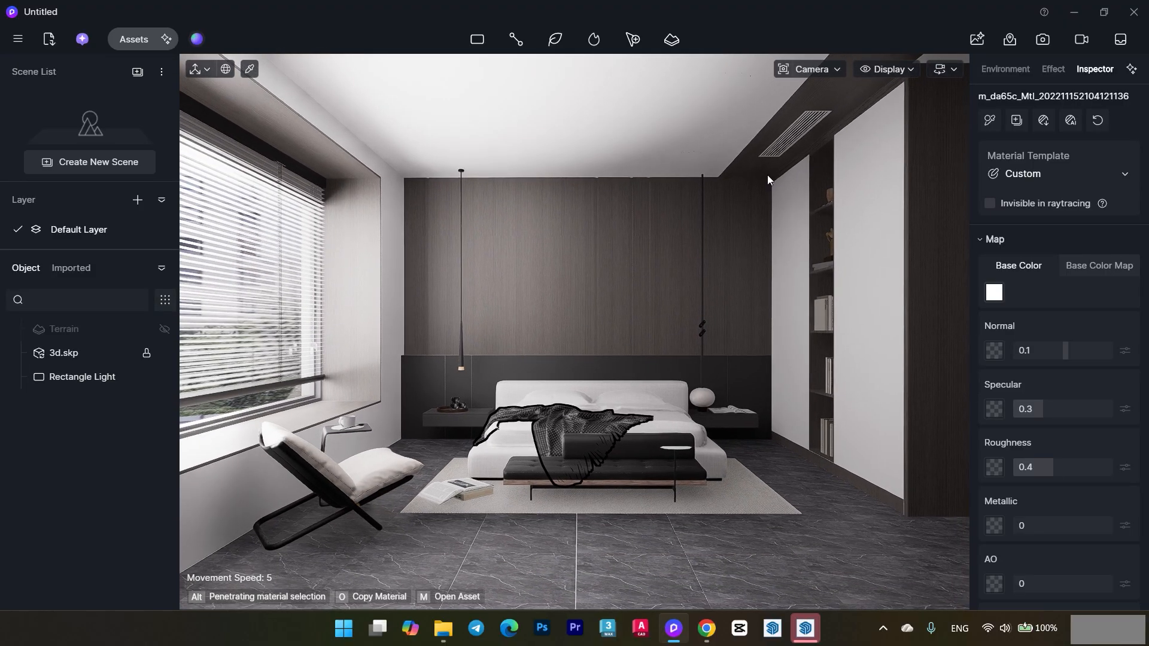
Show the rule-of-thirds grid over the viewport and reframe the bedroom view around the bed.
left_click(898, 69)
left_click(603, 271)
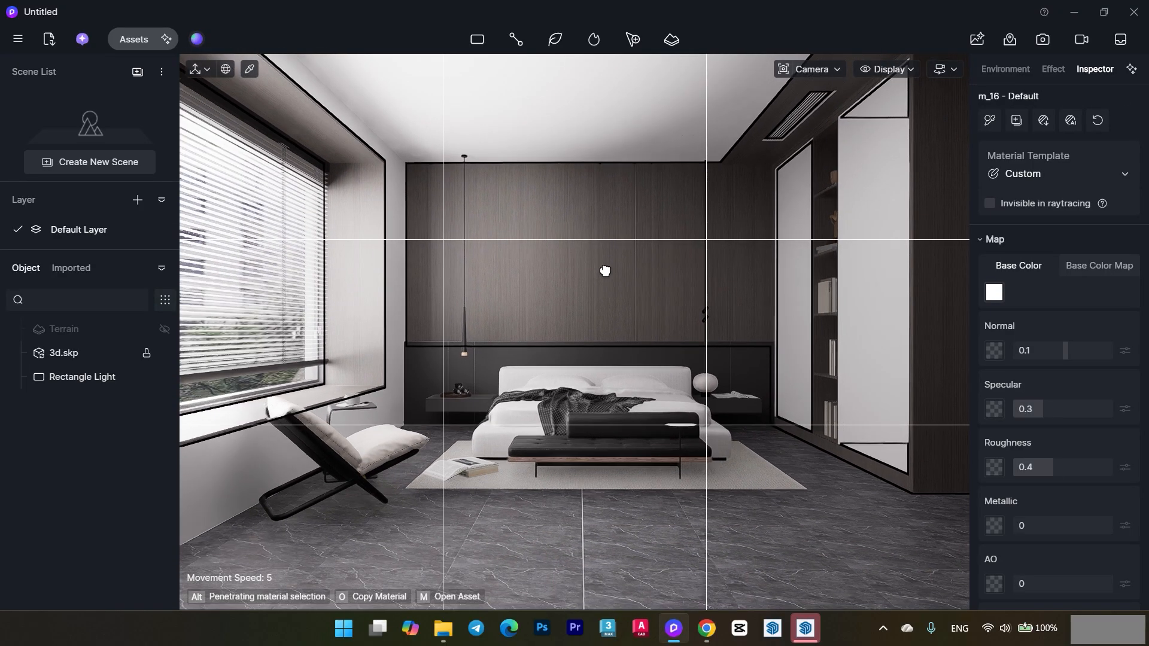
left_click_drag(605, 271, 592, 318)
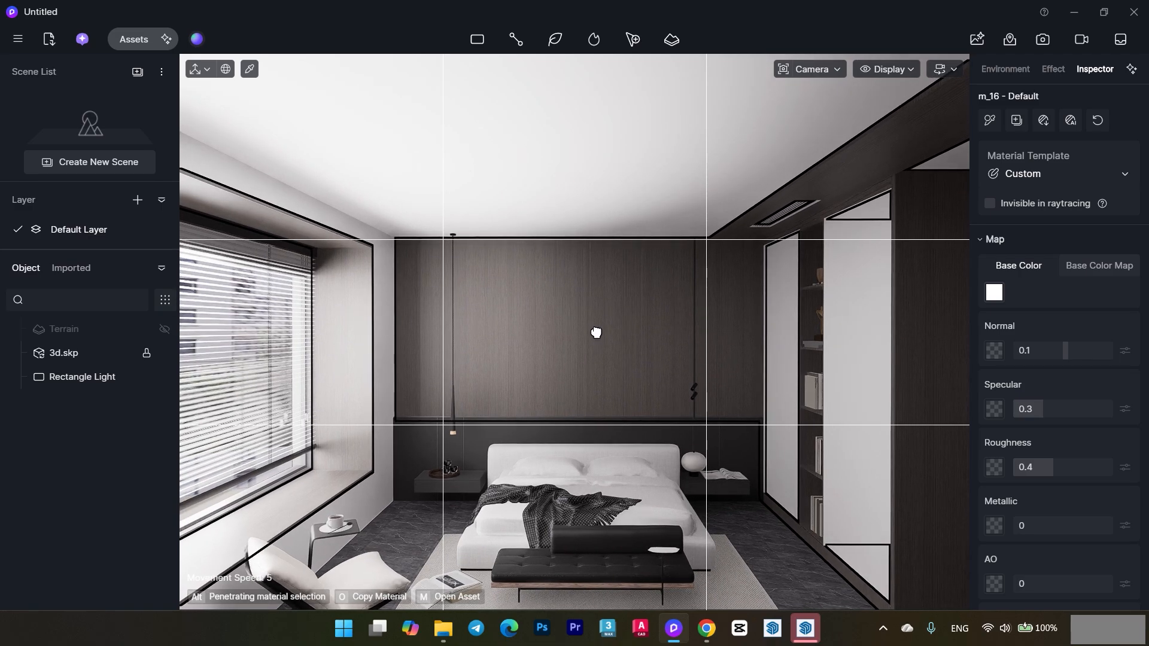
left_click_drag(596, 333, 597, 278)
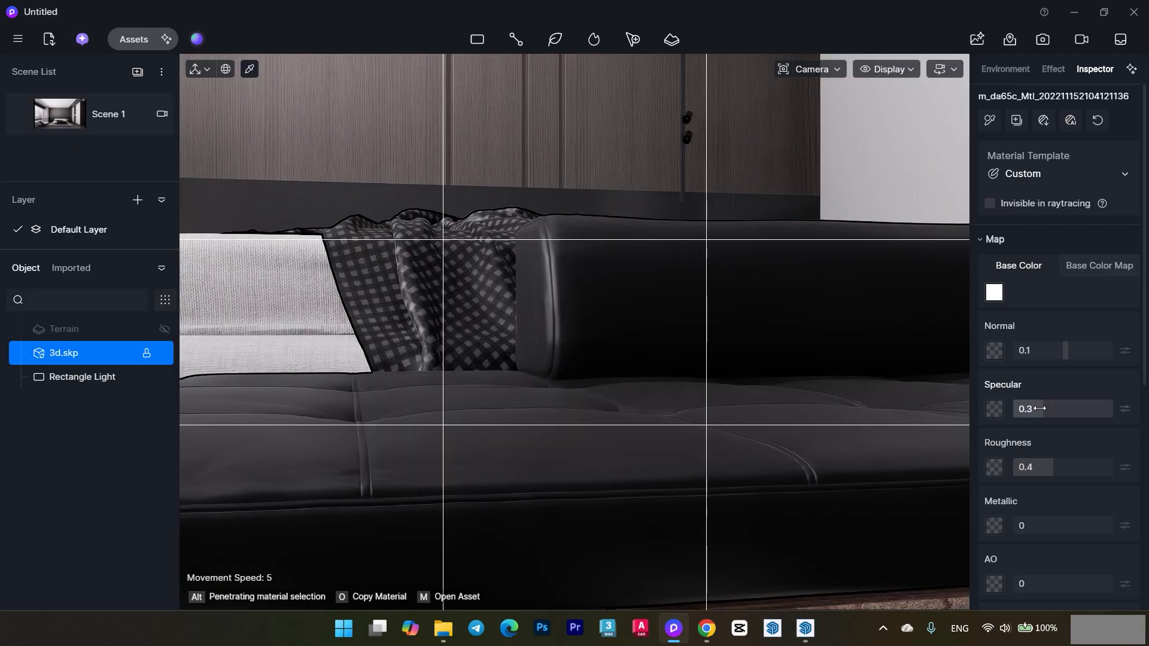
Set the material of the throw blanket on the bed to Normal 0.32 and Specular 0.12.
left_click_drag(1075, 360, 1087, 358)
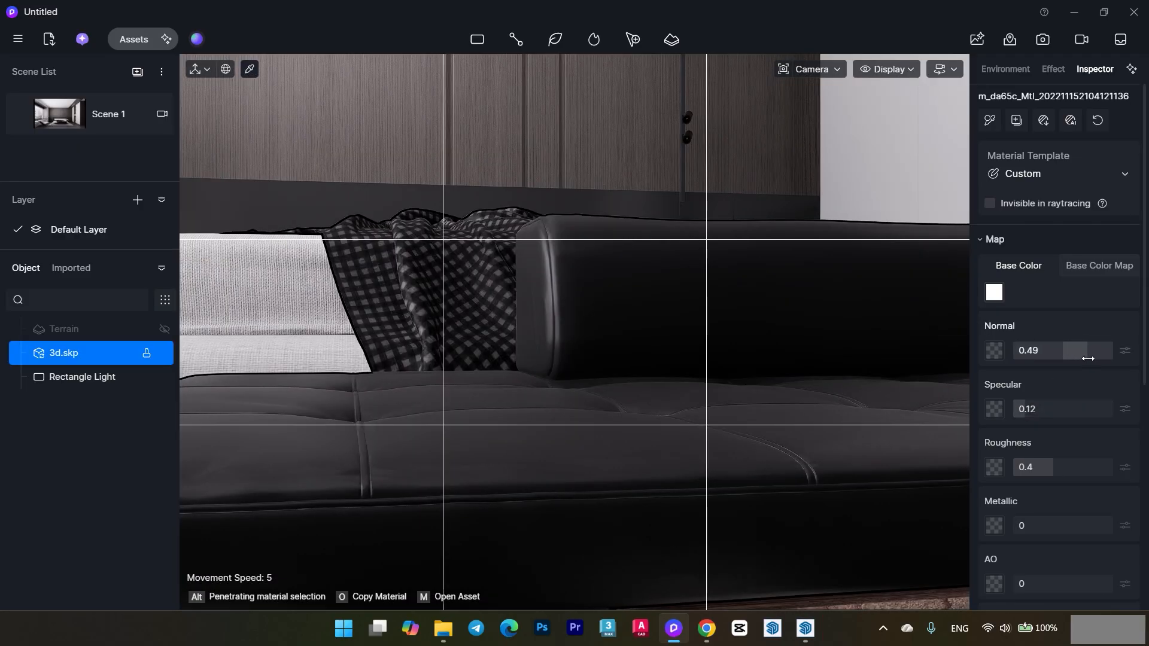
scroll(589, 291, "down", 5)
right_click_drag(540, 308, 557, 375)
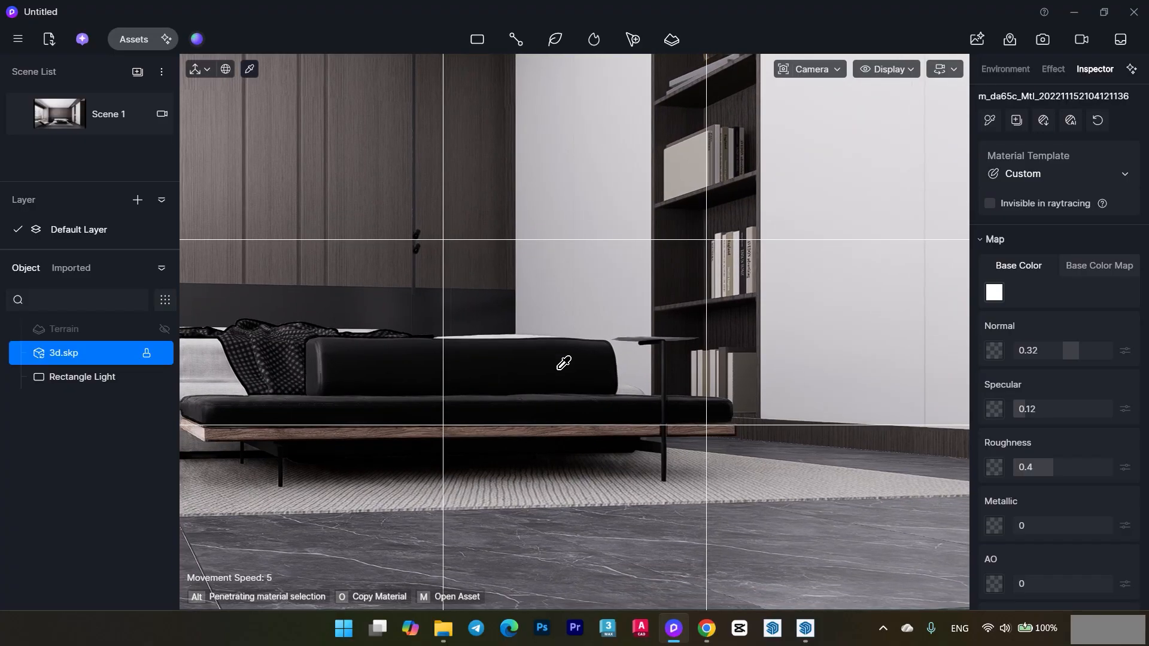
Switch the camera to perspective view and move in on the slim pendant lamp beside the bed.
left_click(812, 69)
left_click(766, 359)
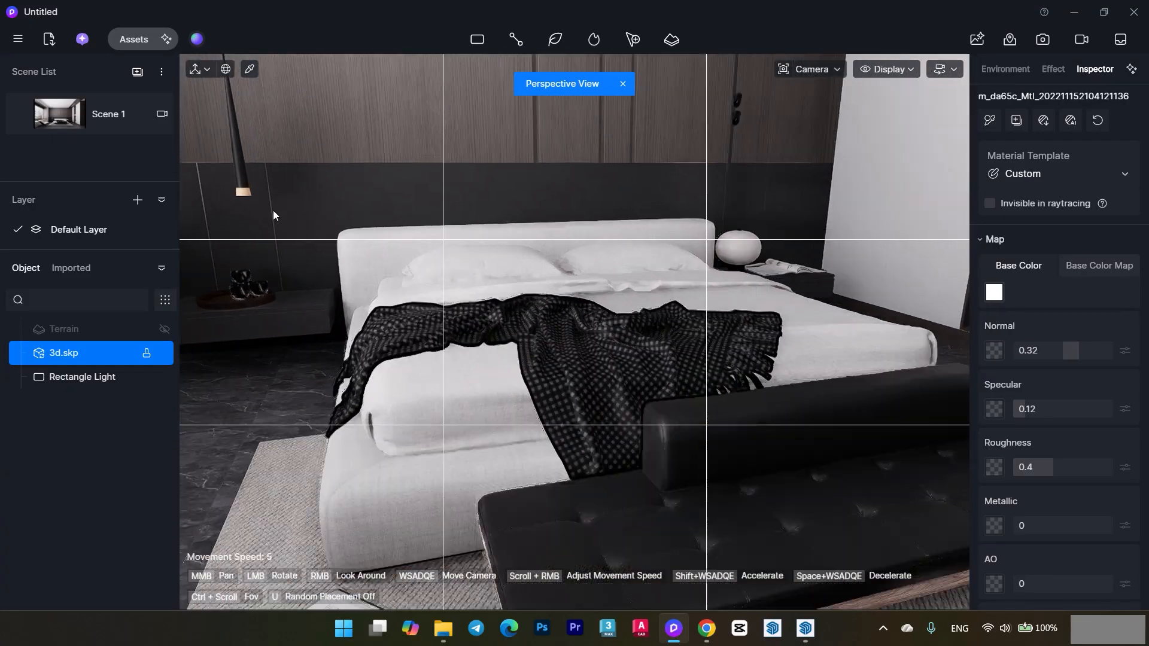
scroll(281, 224, "up", 6)
middle_click_drag(229, 188, 369, 251)
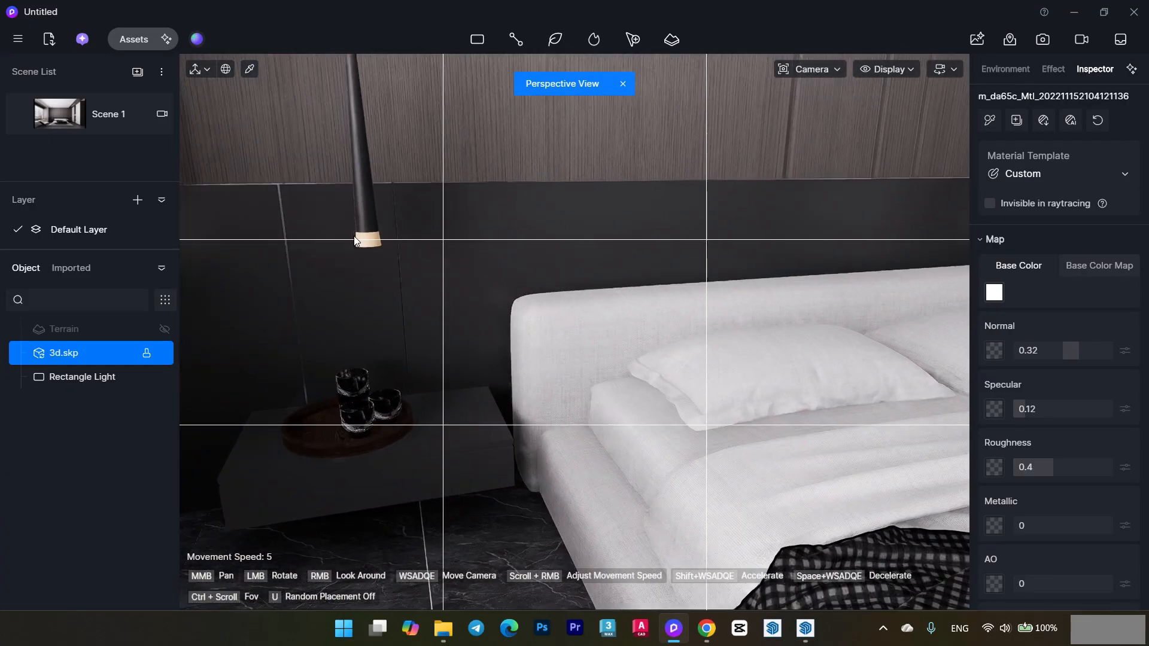
scroll(369, 254, "up", 2)
Make the pendant lamp's tip material emissive with intensity 14 and Temperature as its emissive color, and save the project.
left_click(250, 69)
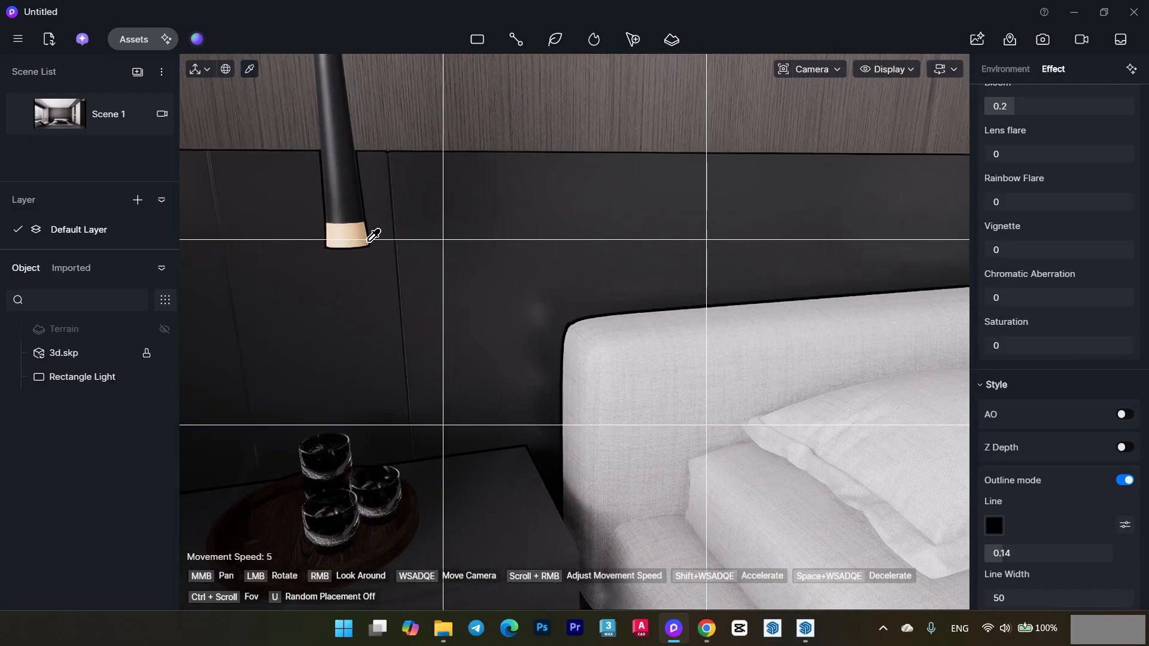
left_click(374, 233)
scroll(1121, 522, "down", 2)
left_click(1123, 510)
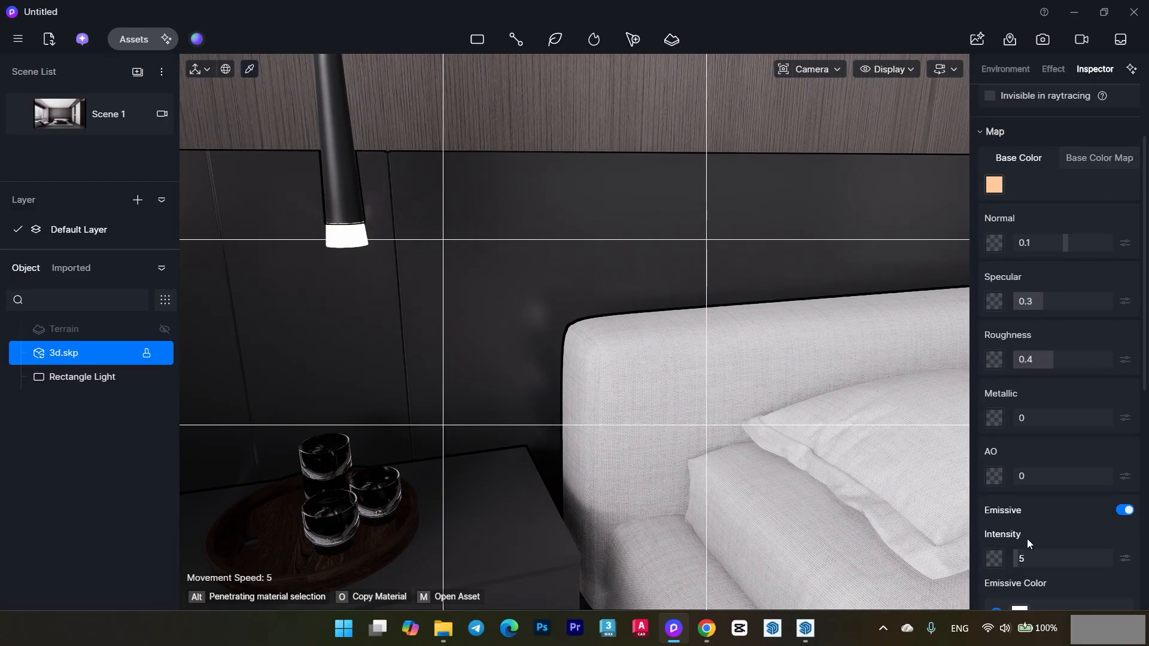
scroll(1019, 553, "down", 2)
left_click(1055, 579)
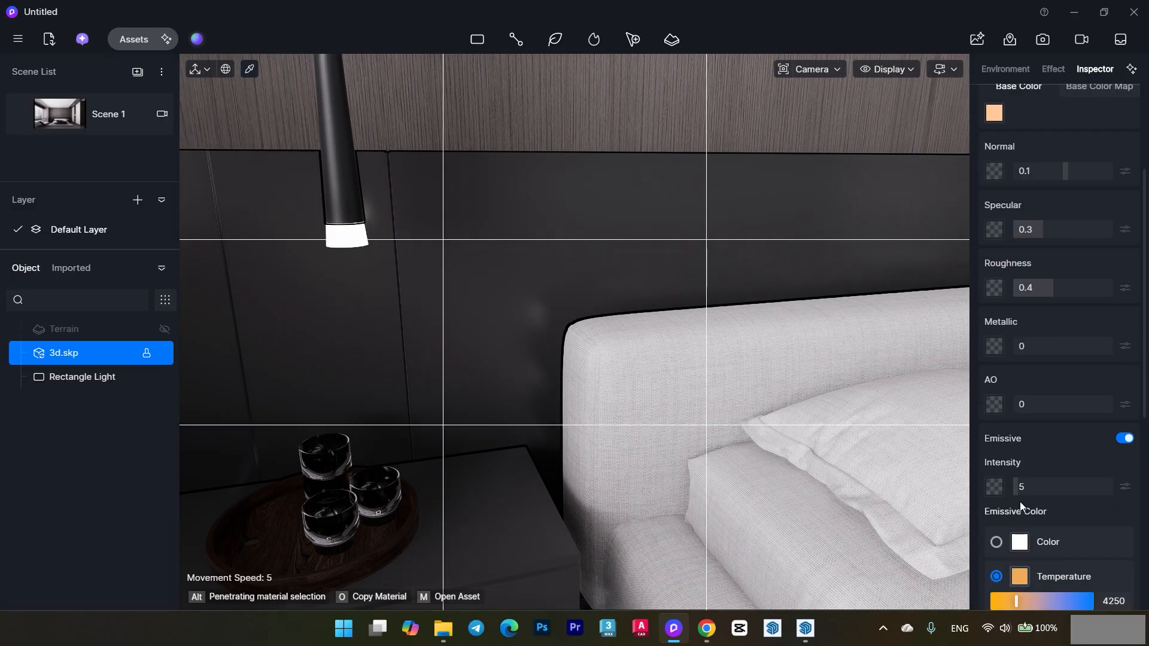
left_click_drag(1017, 485, 1026, 485)
key("Escape")
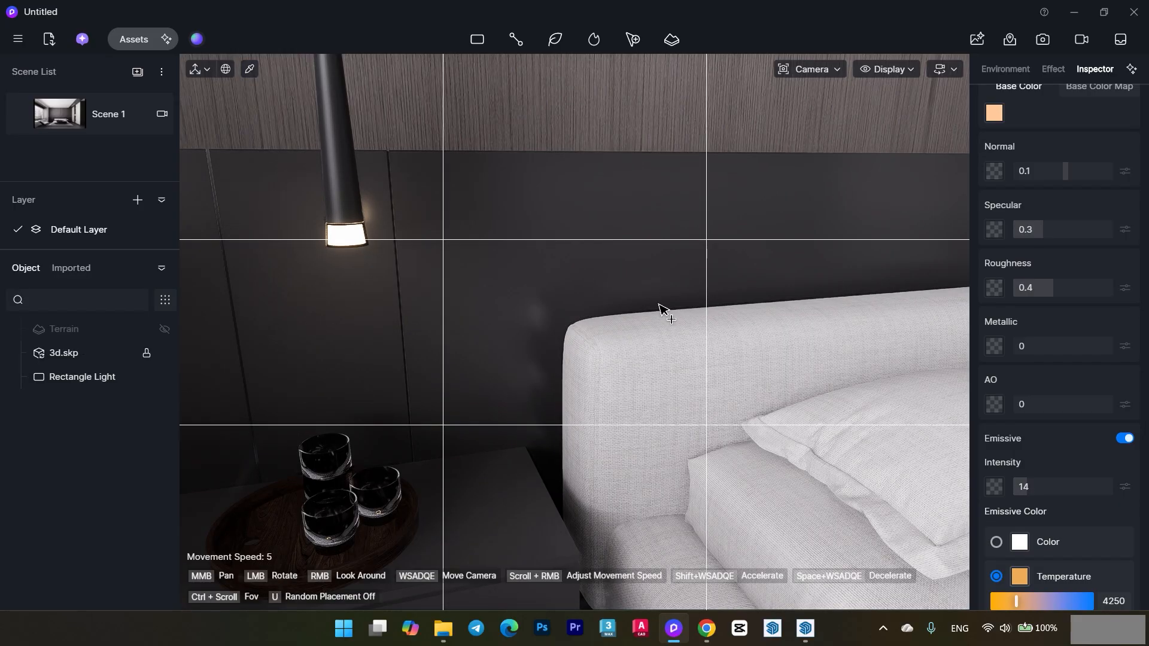
key("ctrl+s")
Set the base color of the glass tumblers on the bedside tray to a warm near-white, HSV 19, 3, 100.
right_click_drag(447, 389, 359, 443)
scroll(518, 425, "up", 5)
left_click(249, 69)
left_click(665, 210)
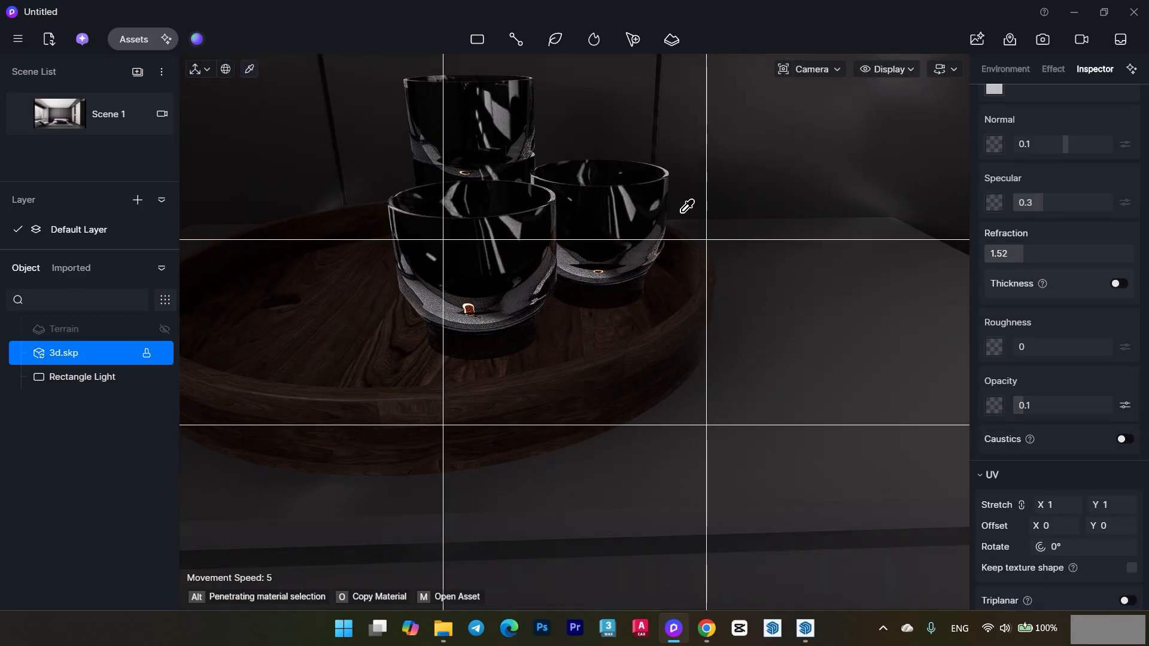
left_click(994, 266)
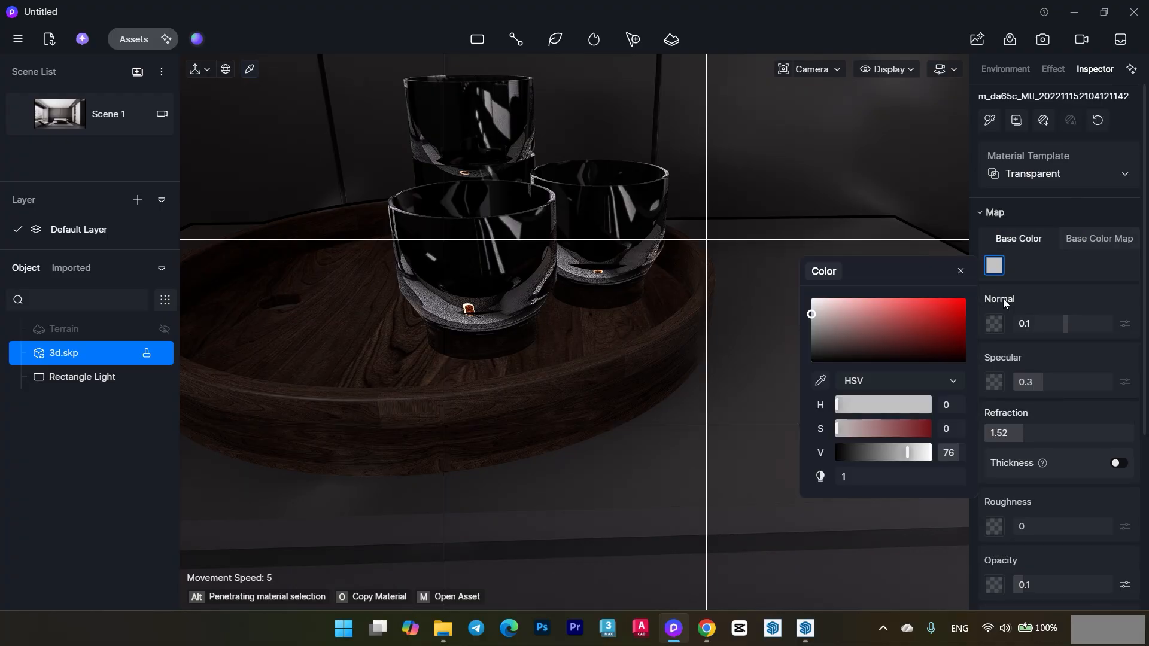
left_click_drag(837, 348, 797, 282)
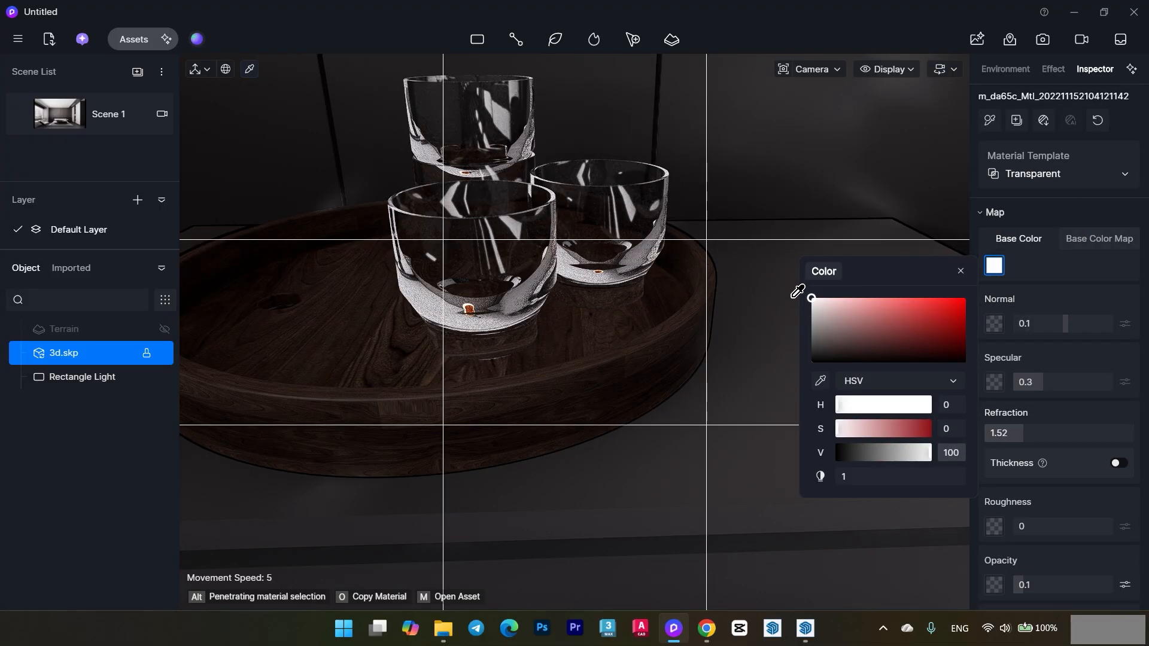
left_click_drag(837, 405, 842, 405)
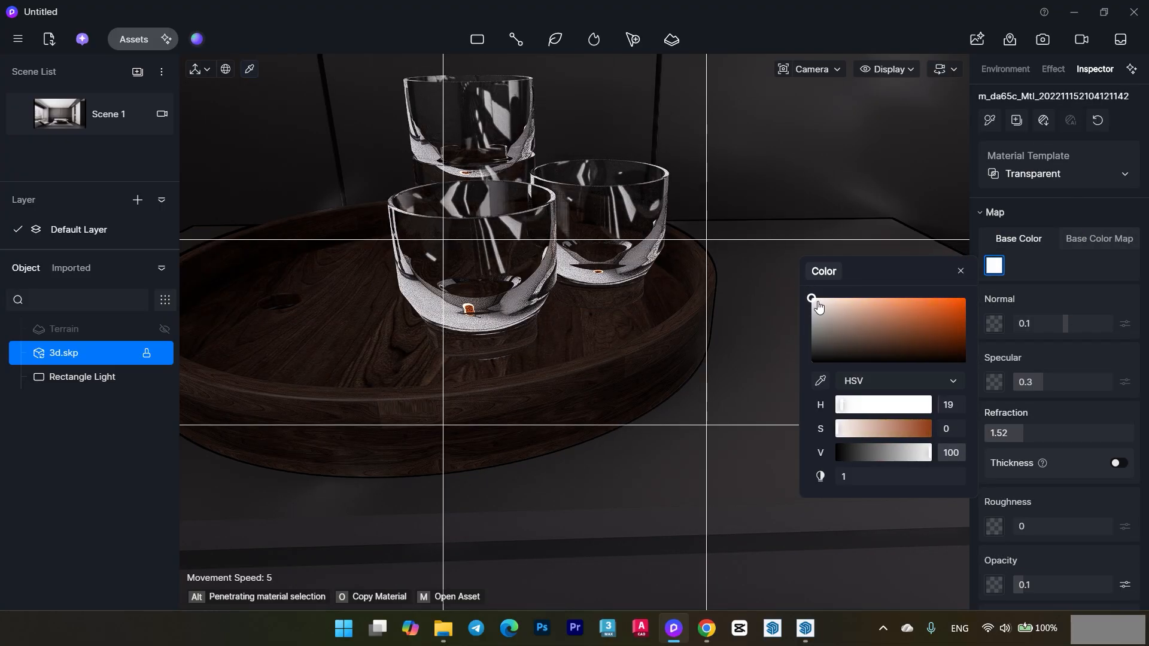
left_click_drag(817, 303, 816, 296)
scroll(579, 315, "down", 5)
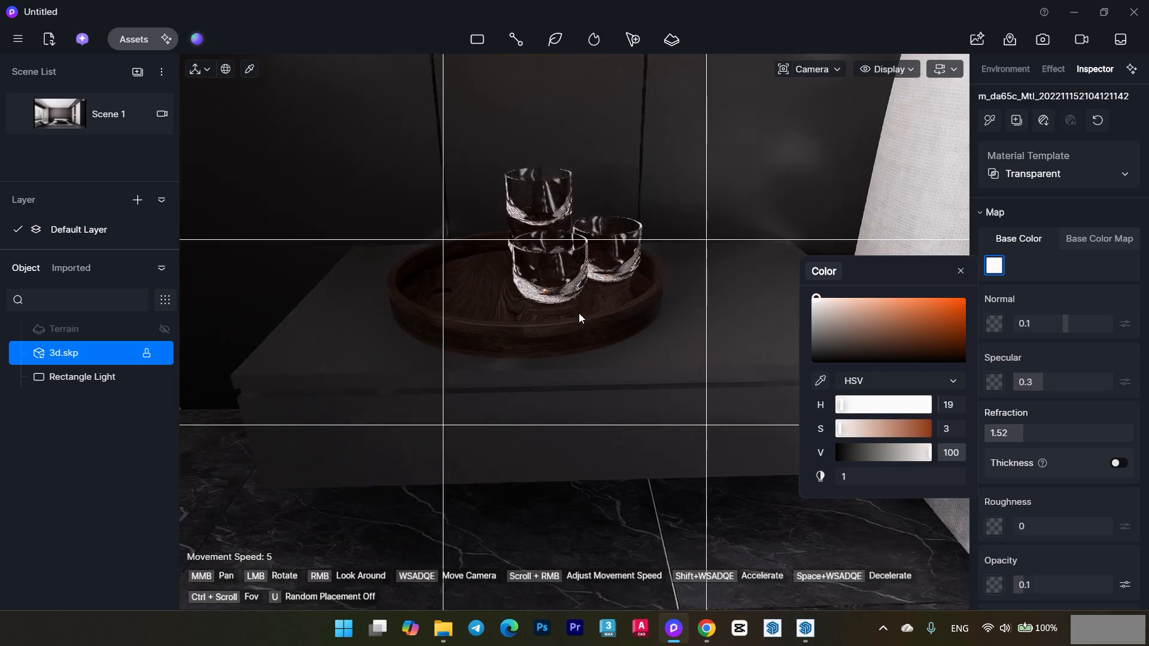
left_click(600, 324)
Inspect the material settings of the dark wall panel behind the pendant lamp.
middle_click_drag(519, 322, 479, 443)
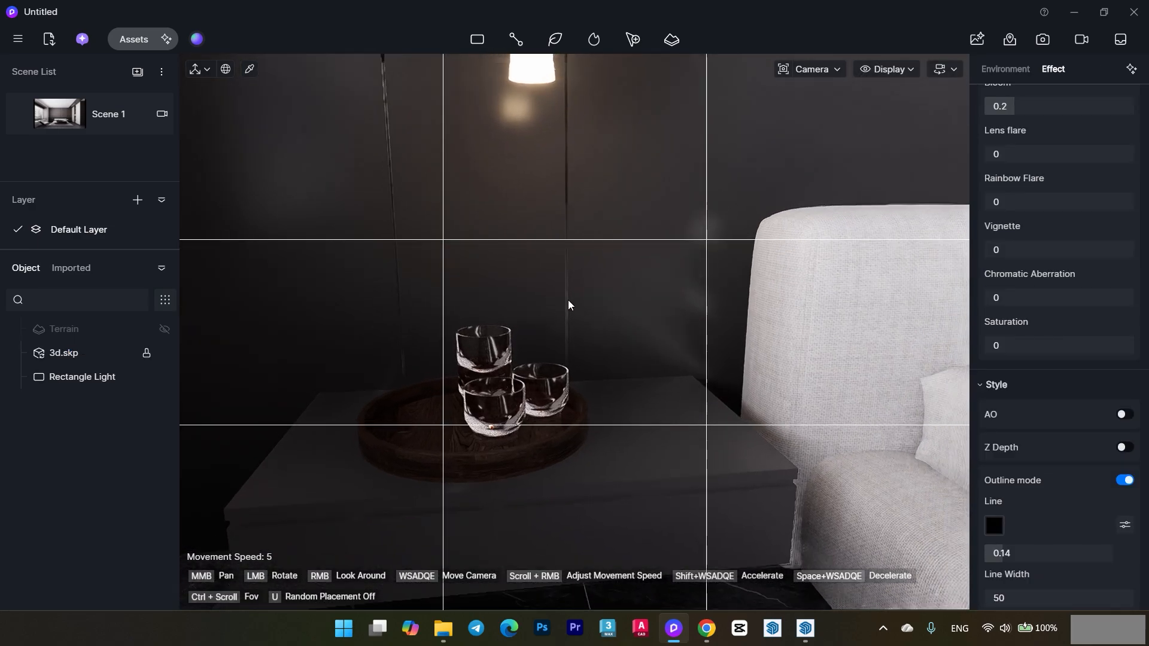
middle_click_drag(568, 300, 549, 562)
left_click(252, 72)
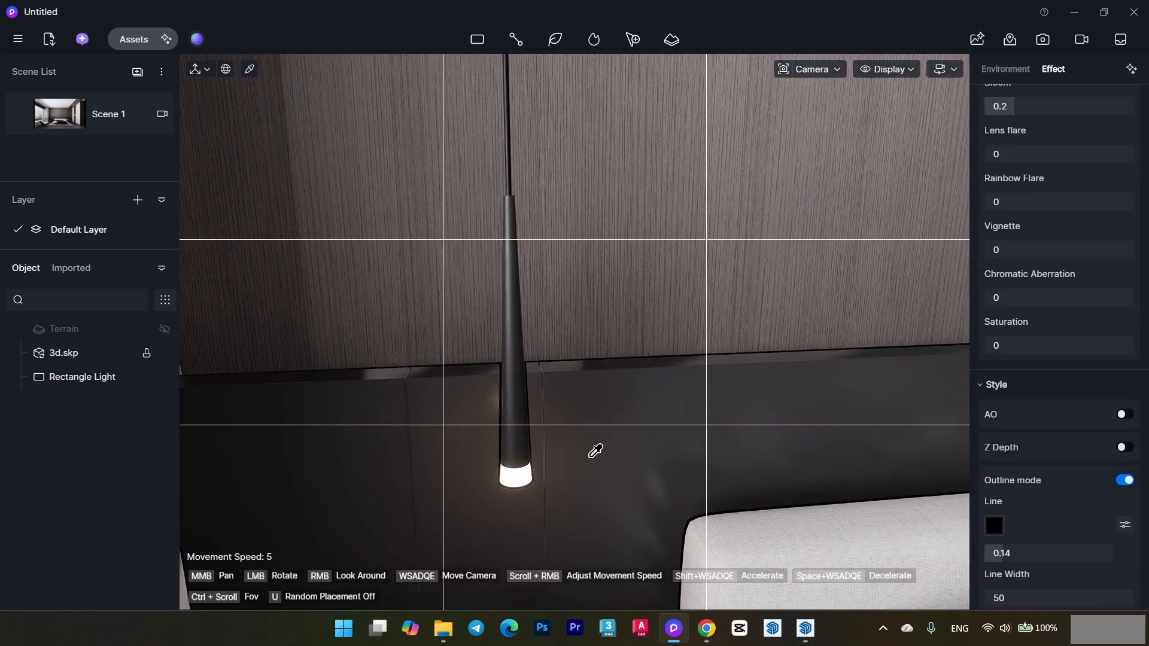
left_click(588, 456)
key("Escape")
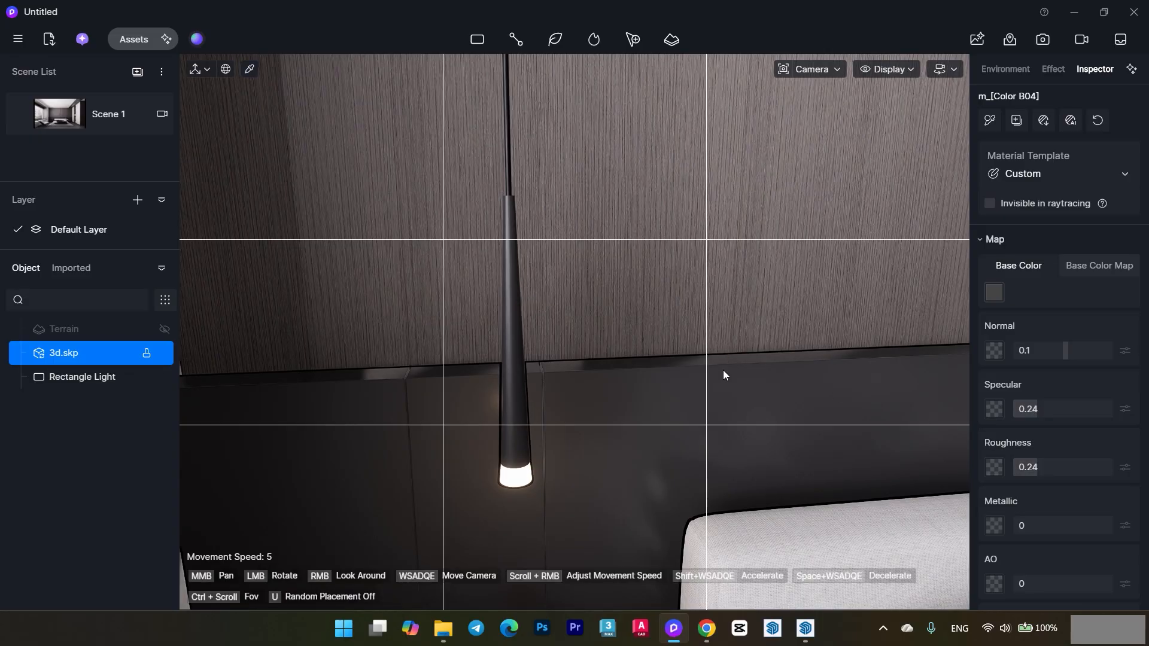
left_click(723, 370)
Place a rectangle light on the ledge above the headboard and set its Y size to 20.
middle_click_drag(722, 370, 635, 364)
left_click(468, 45)
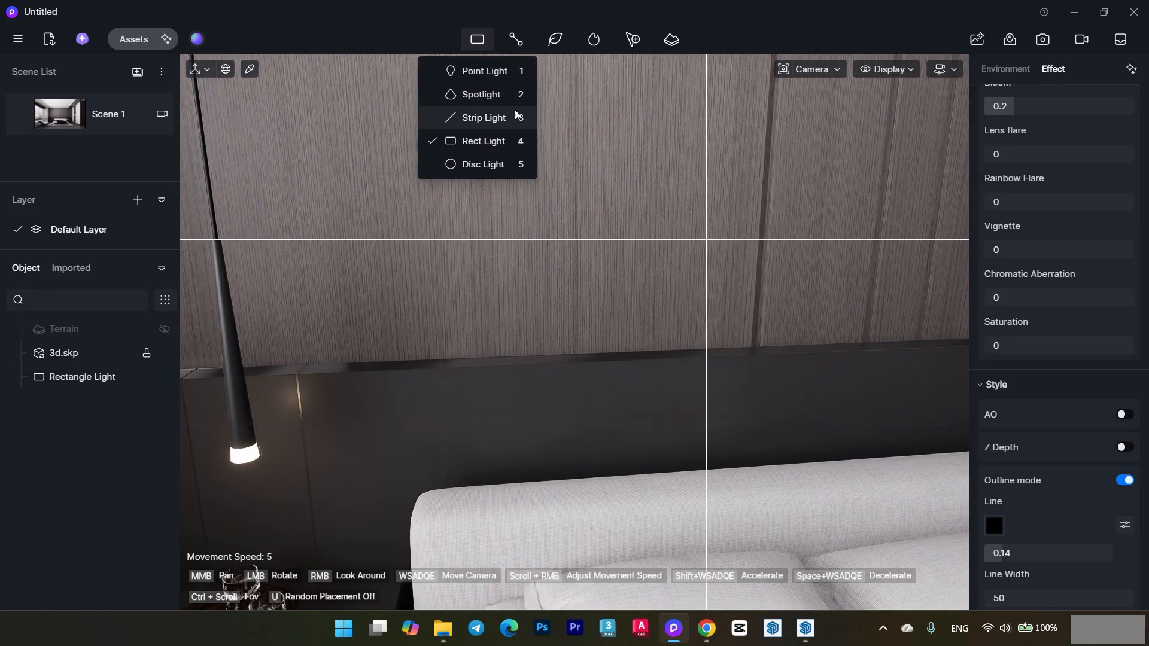
left_click(484, 133)
left_click(637, 357)
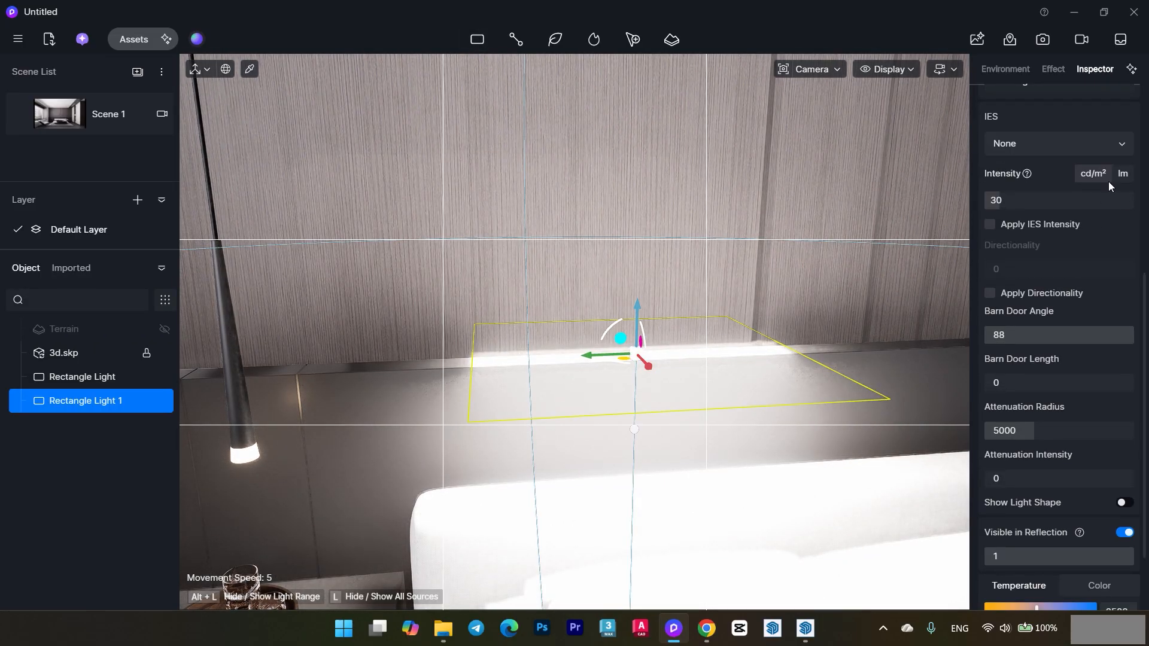
scroll(1107, 186, "up", 5)
type("2")
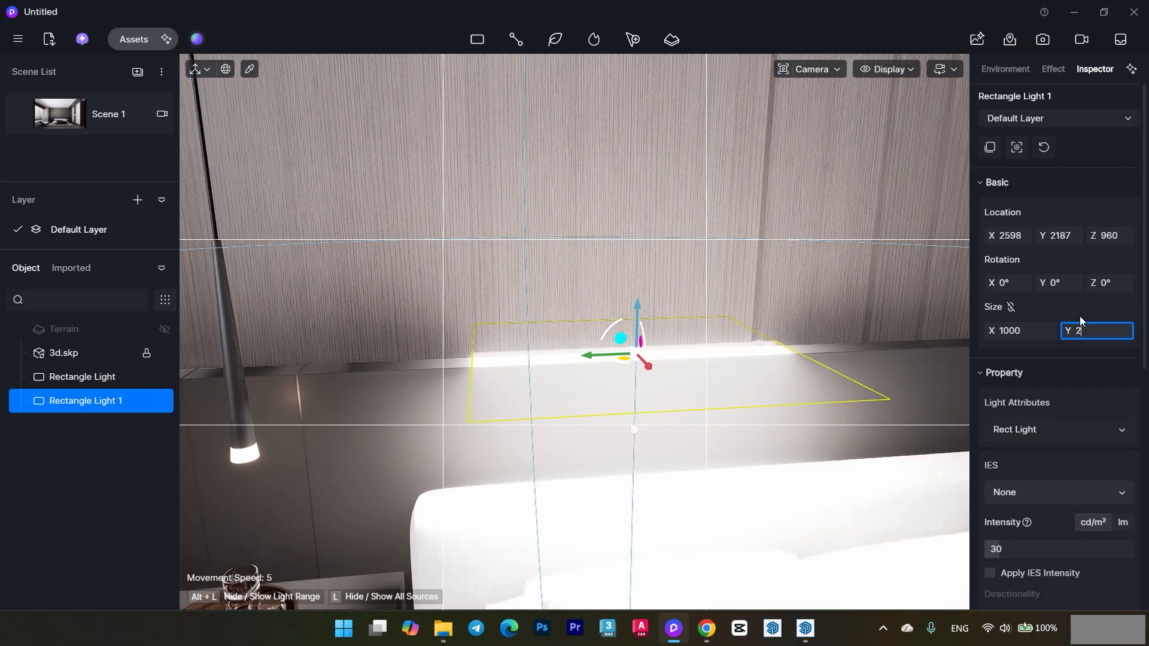
type("0")
key("Return")
scroll(645, 377, "up", 1)
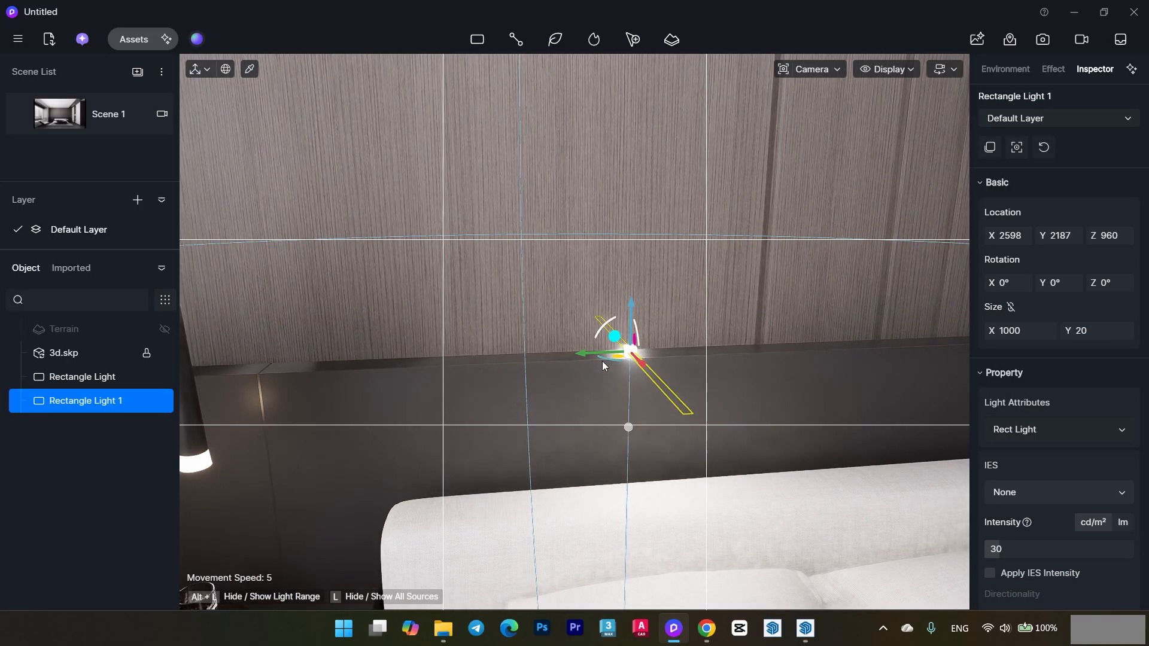
Rotate the new rectangle light to run along the ledge and flip it 180° to shine up the wood wall.
left_click_drag(602, 361, 659, 357)
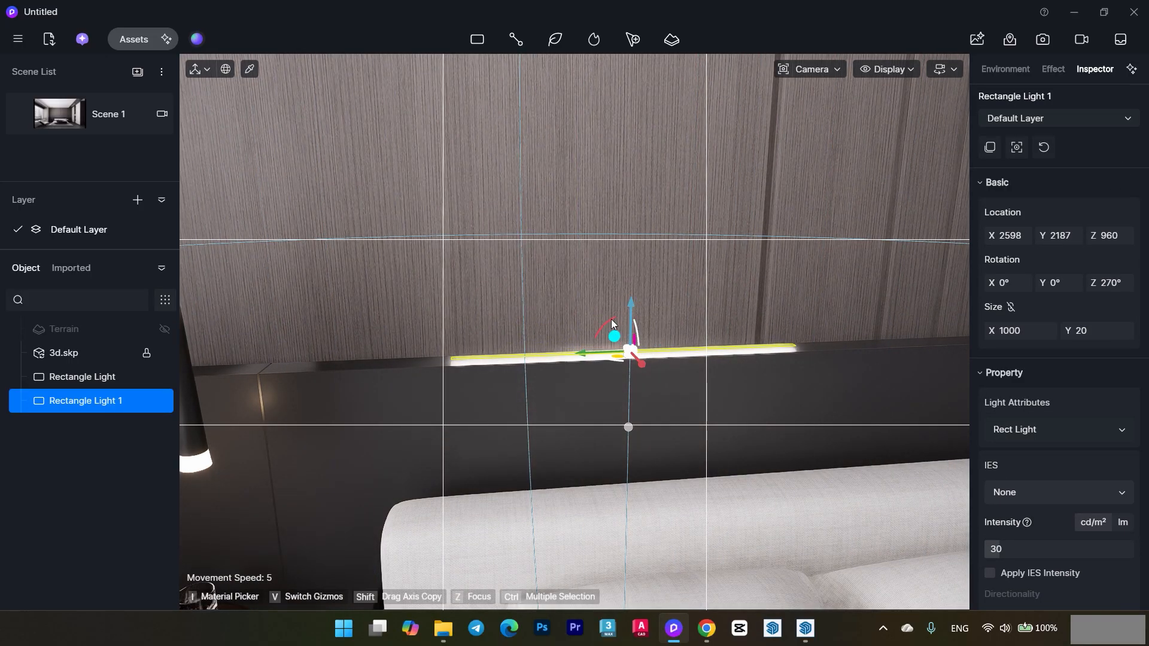
left_click_drag(612, 324, 642, 371)
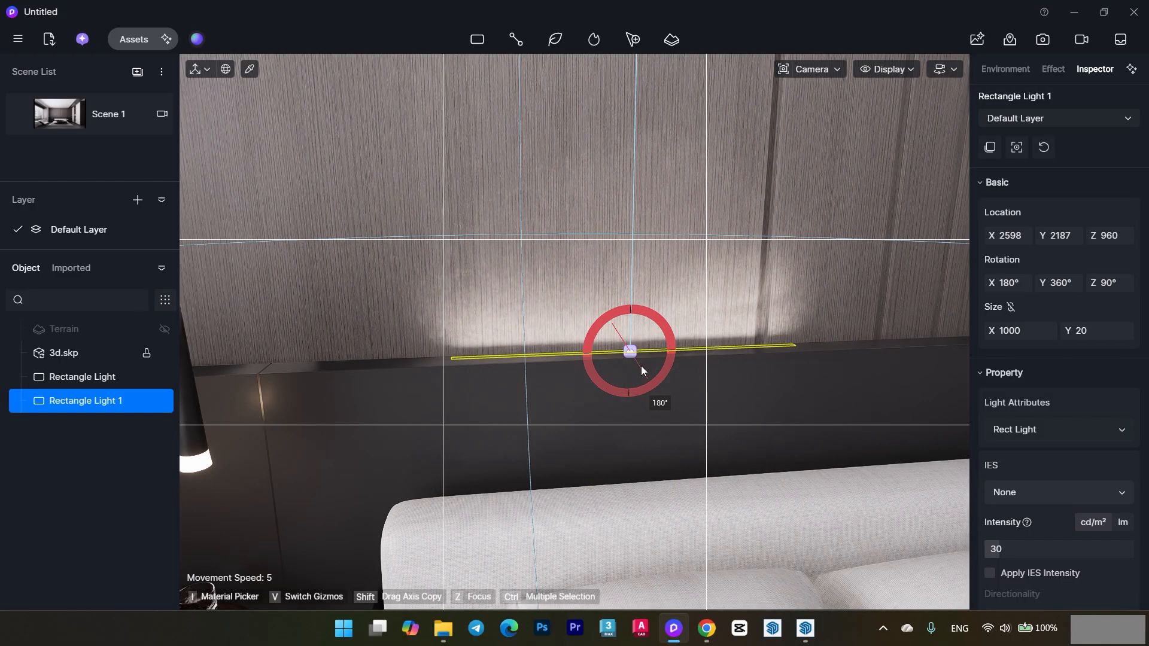
scroll(643, 369, "up", 1)
Show the light shape of the headboard ledge light and set its colour temperature to 3000.
scroll(1135, 360, "down", 7)
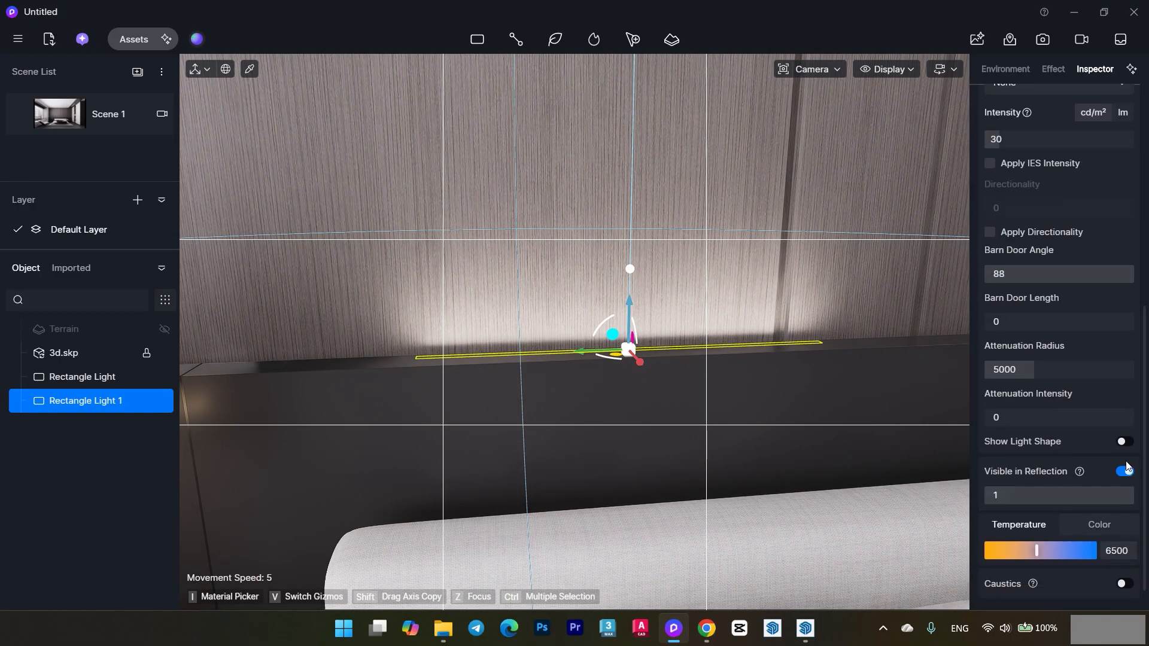
left_click(1122, 442)
left_click(1122, 551)
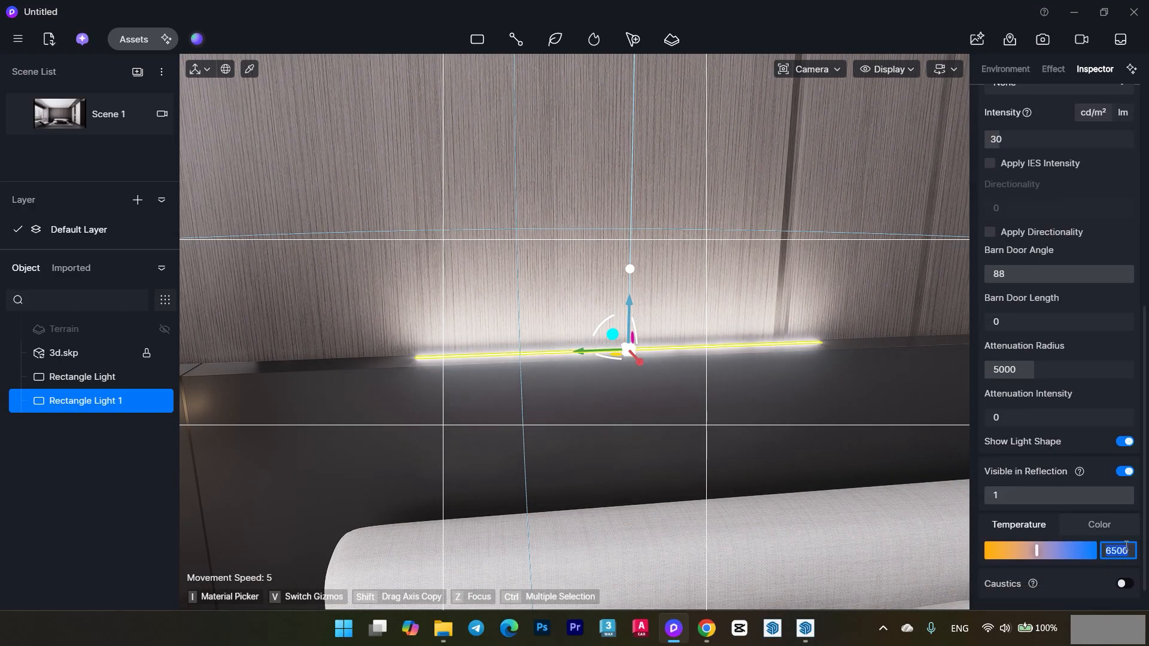
left_click(1129, 550)
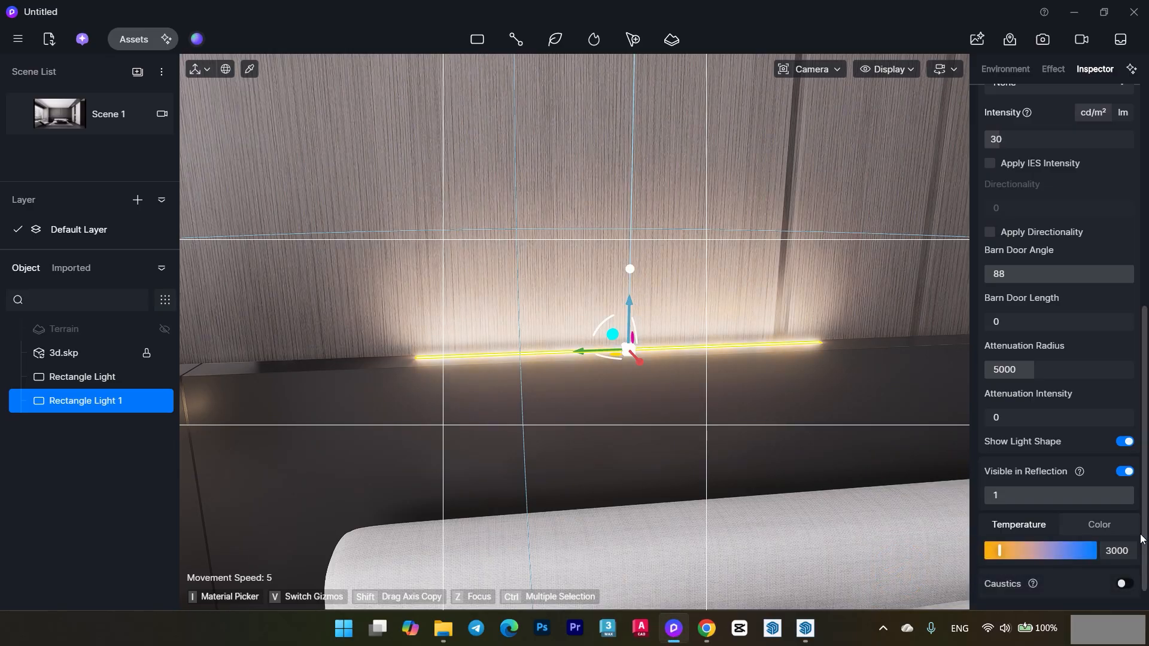
Move the light down and back into the gap behind the headboard, to X 2667 and Z 909.
middle_click_drag(655, 354, 520, 296)
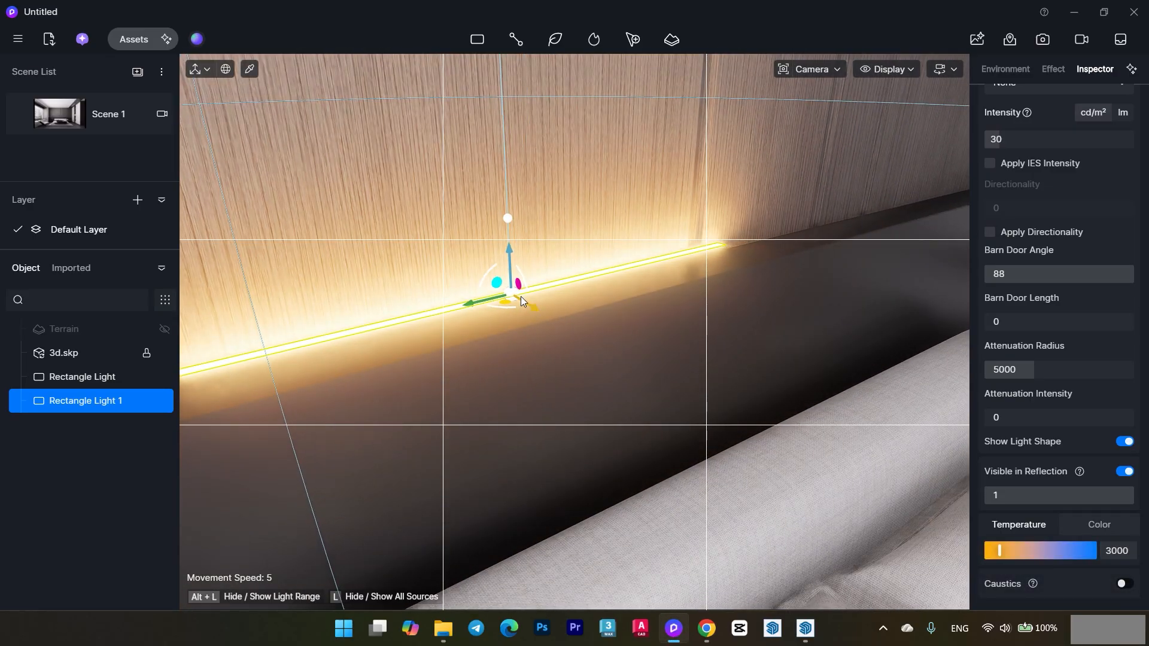
left_click_drag(508, 252, 528, 304)
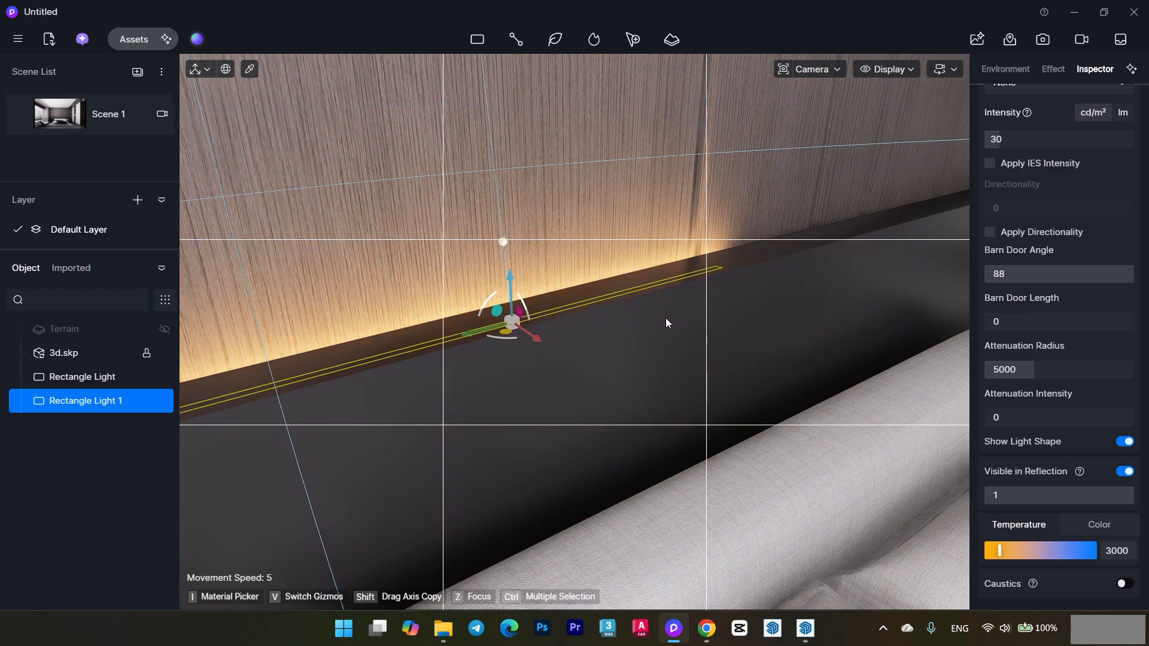
left_click(611, 319)
left_click(512, 322)
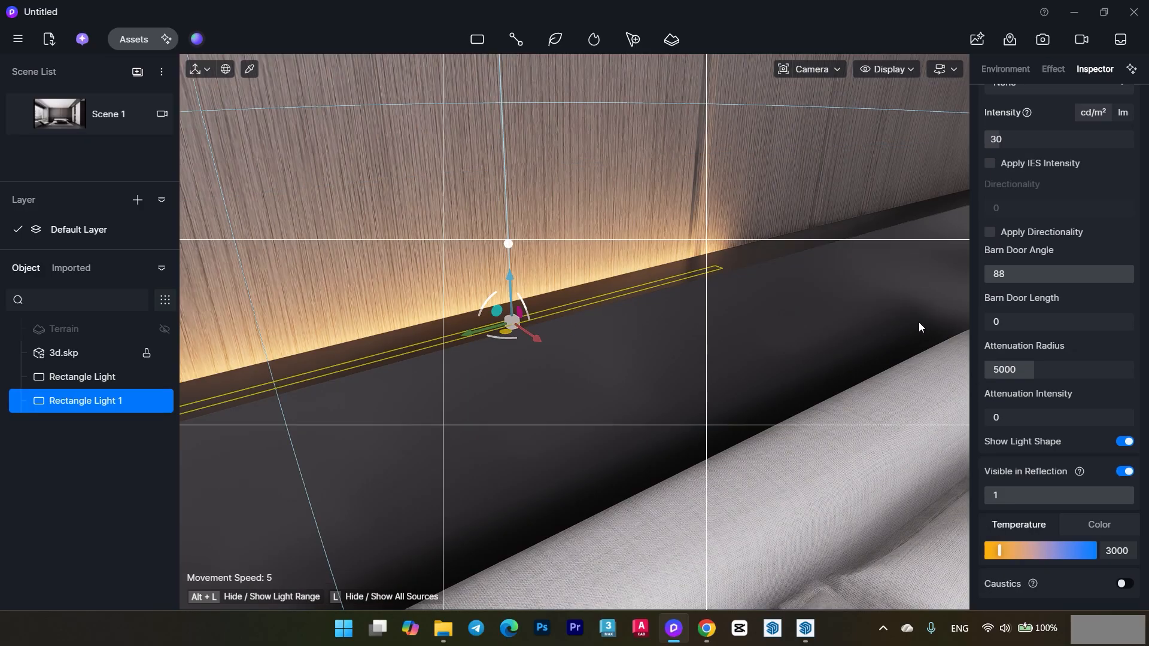
Set the intensity of the headboard light to 20.
left_click(1008, 140)
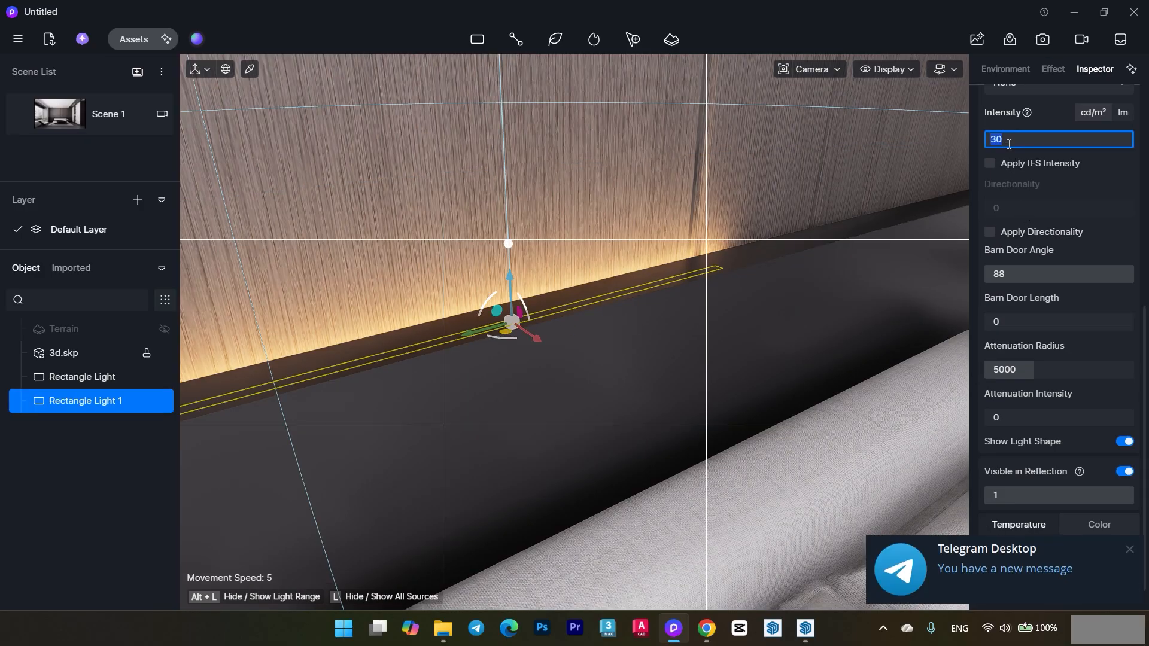
key("Return")
left_click(1130, 550)
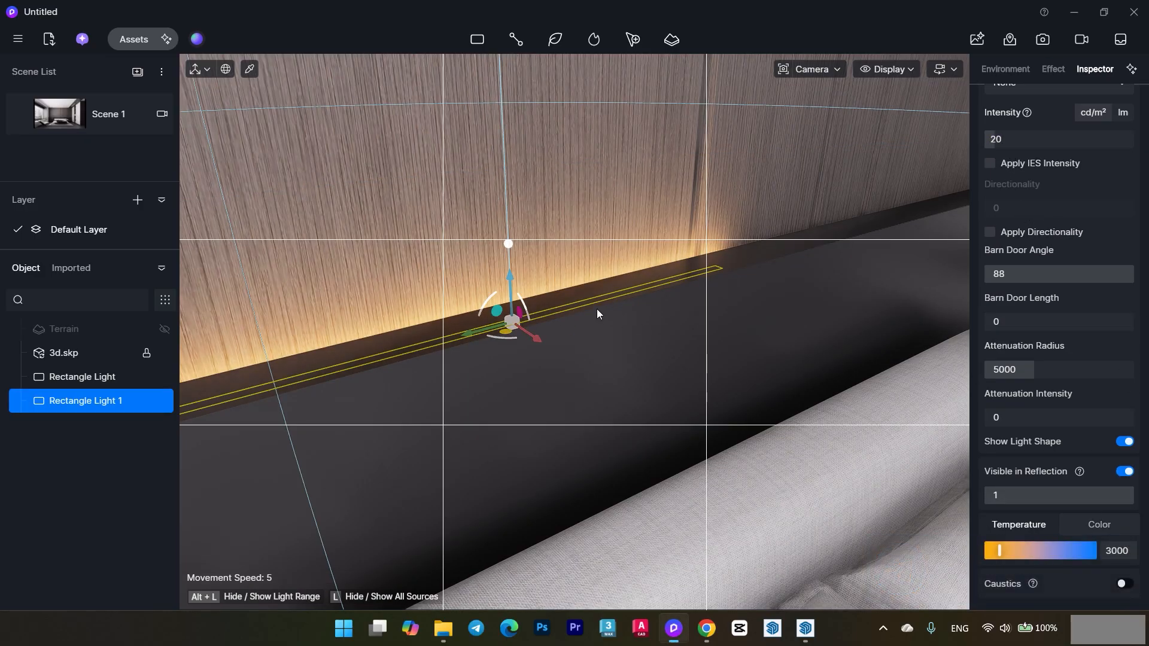
scroll(597, 308, "down", 4)
In the Scene 1 view, lengthen the headboard light to X size 4272 and centre it along the wall at Y 2474.
left_click(90, 118)
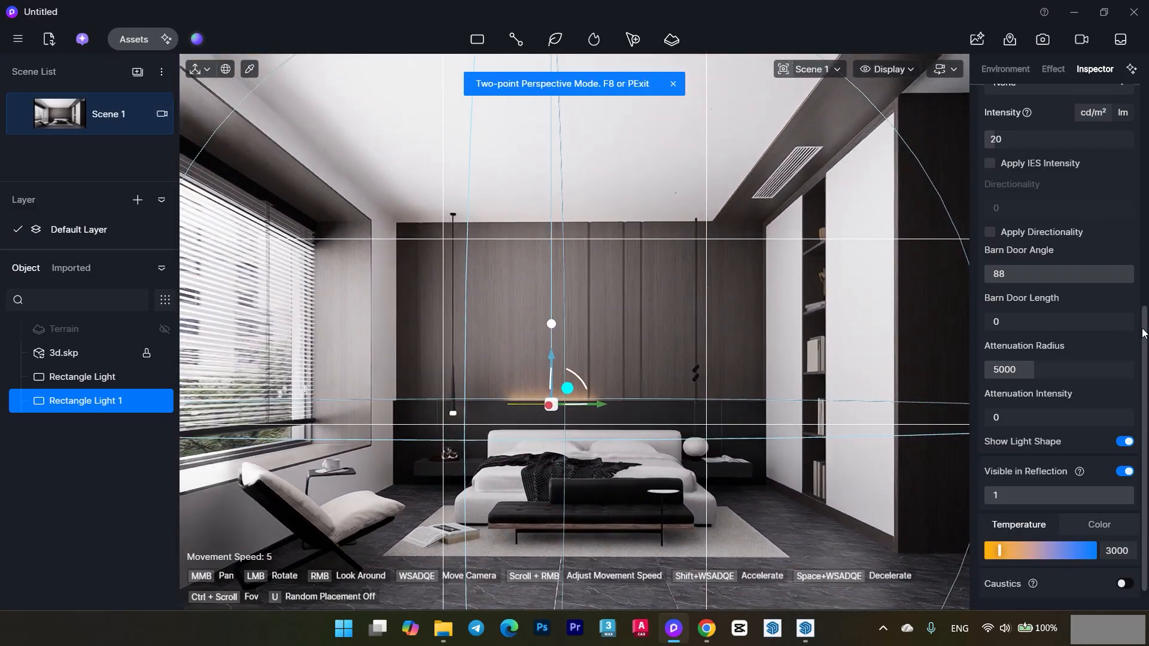
left_click_drag(1144, 395, 1138, 200)
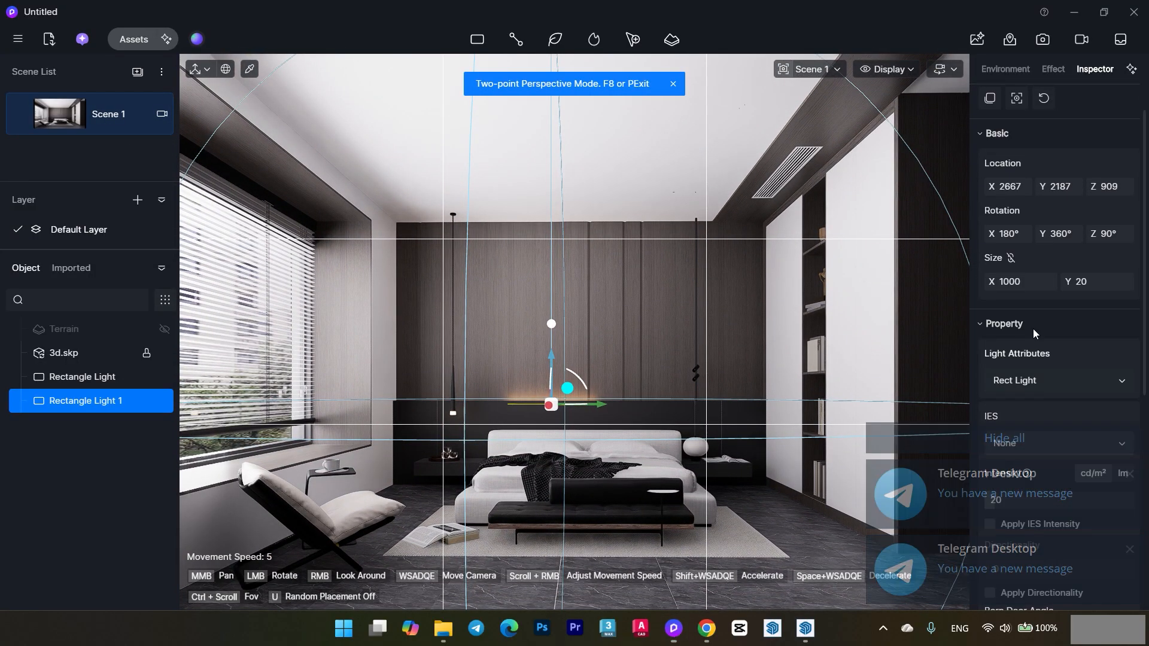
mouse_move(1020, 283)
left_mouse_down()
mouse_move(1070, 283)
mouse_move(1021, 281)
left_mouse_up()
left_click(1129, 549)
left_click_drag(604, 405, 631, 404)
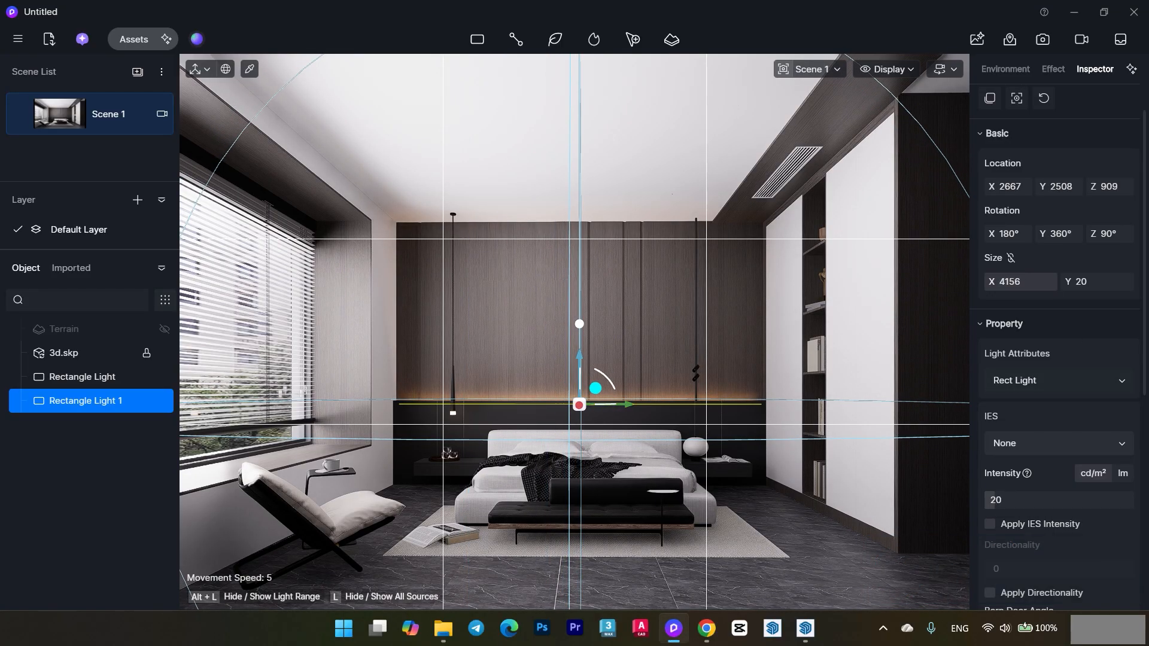
left_click_drag(1020, 281, 1022, 281)
left_click_drag(630, 404, 630, 404)
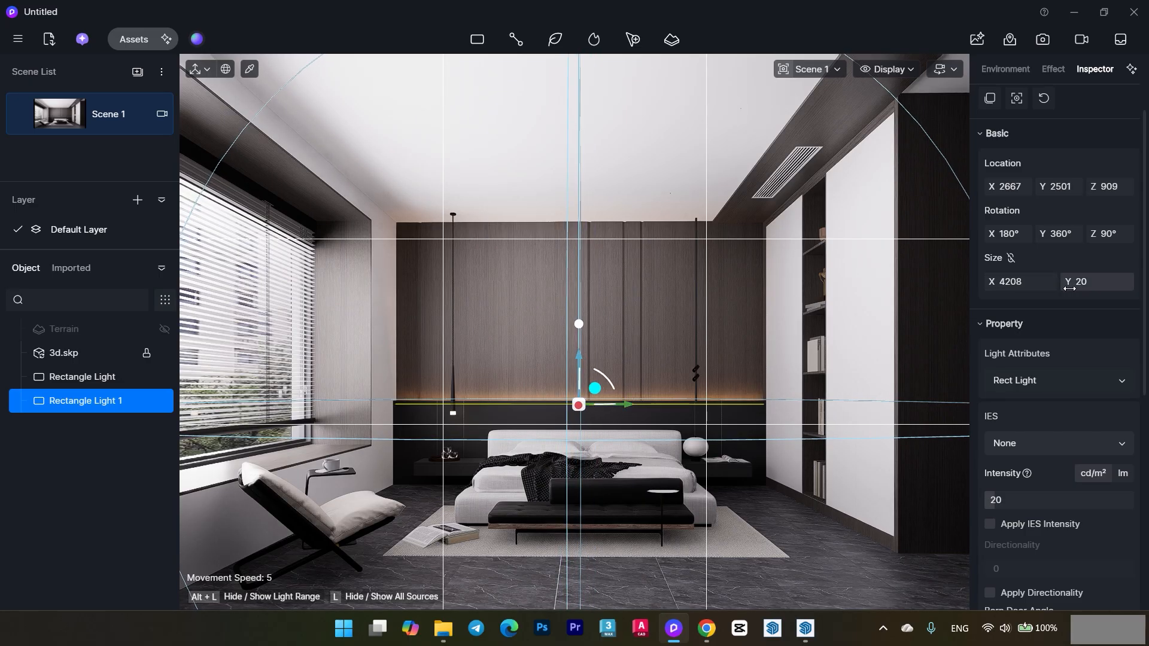
left_click_drag(1022, 281, 1035, 281)
mouse_move(623, 404)
left_mouse_down()
mouse_move(641, 404)
mouse_move(619, 403)
left_mouse_up()
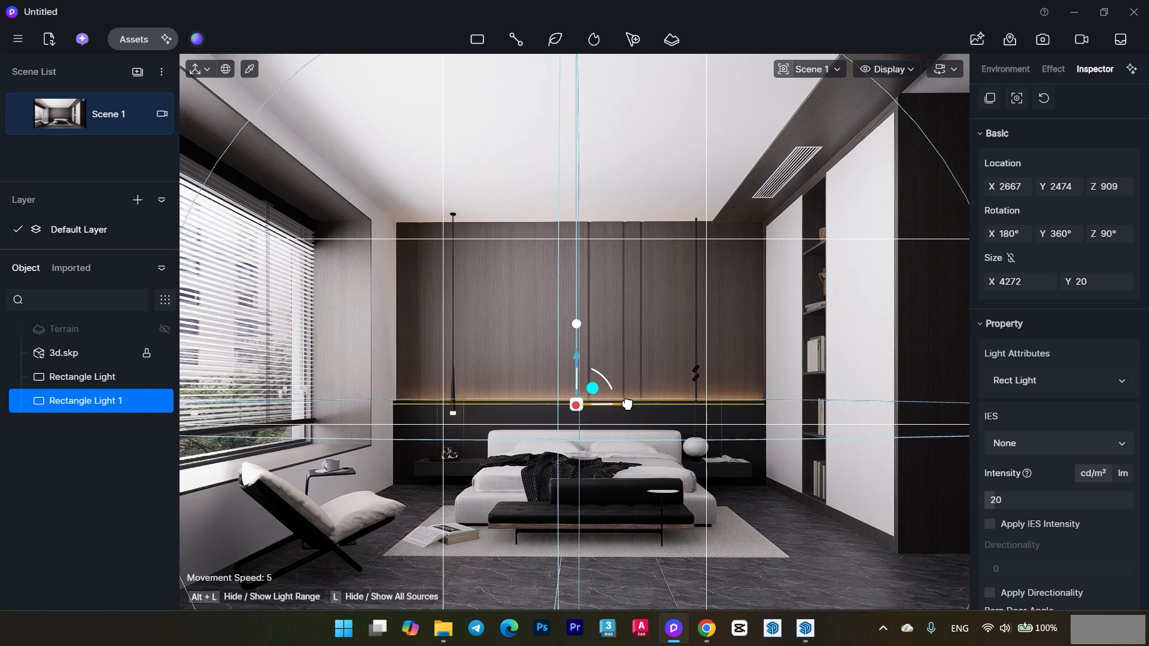
Raise the headboard light's intensity to 30 and check the glow with the light deselected.
left_click(1128, 551)
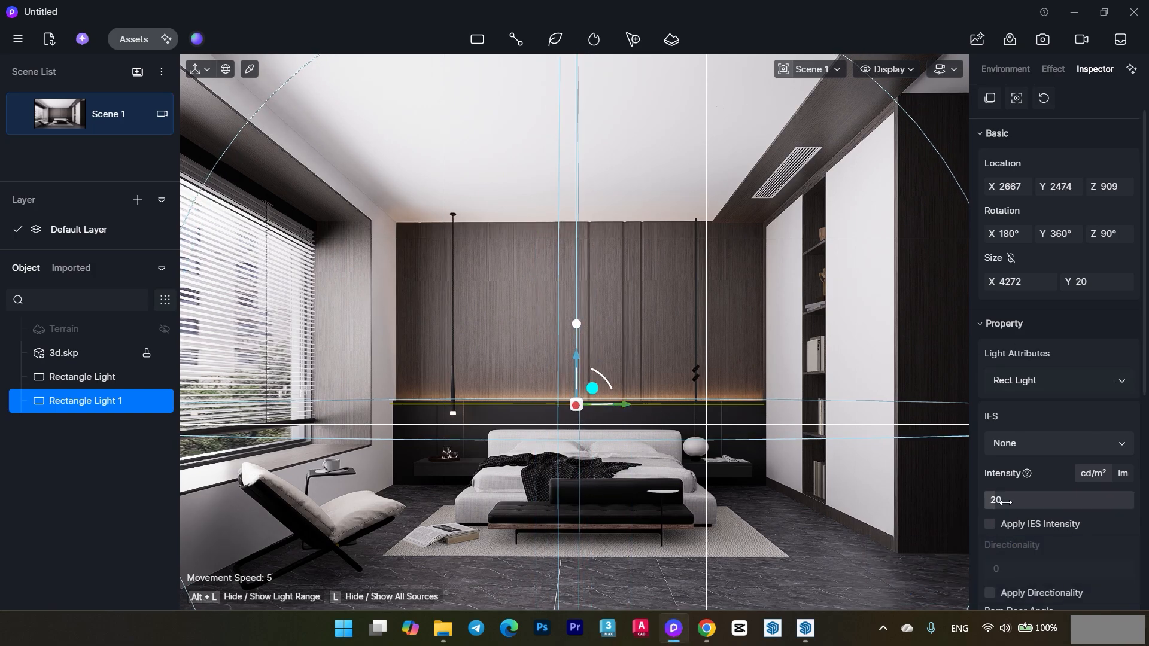
left_click(676, 259)
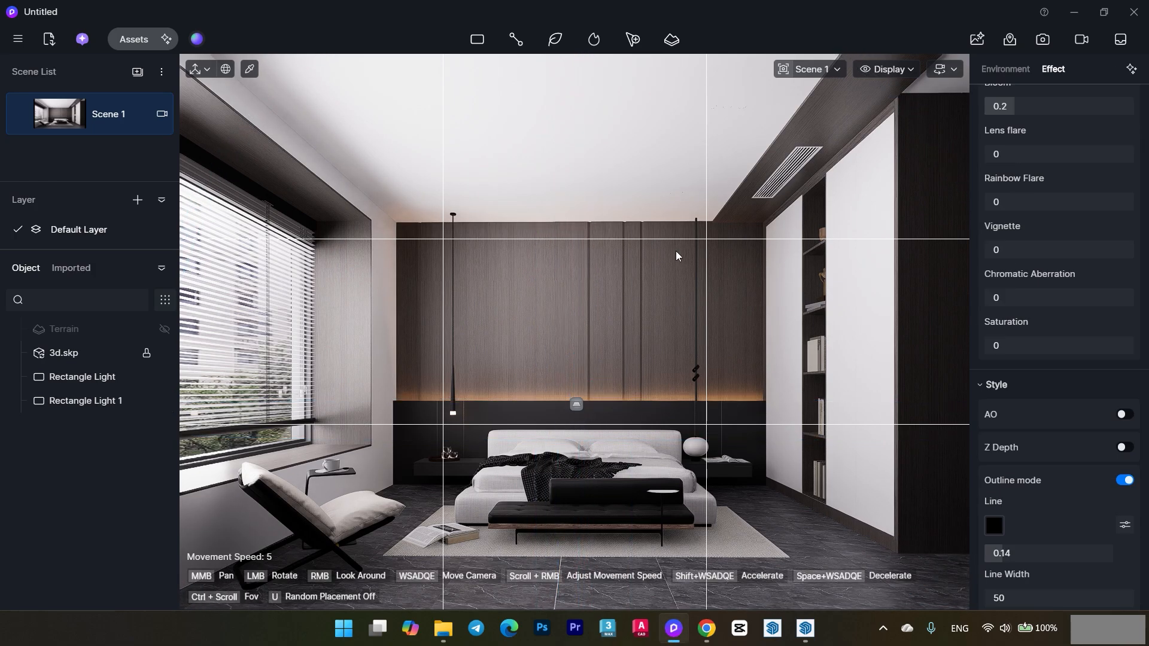
left_click(577, 405)
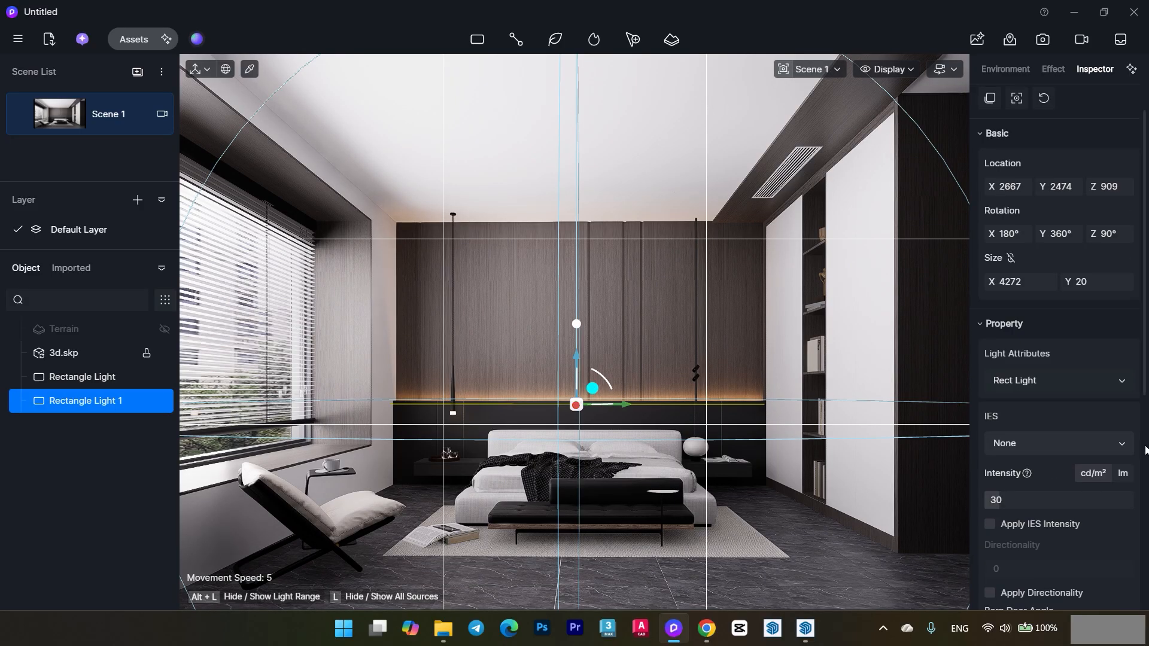
left_click(1131, 550)
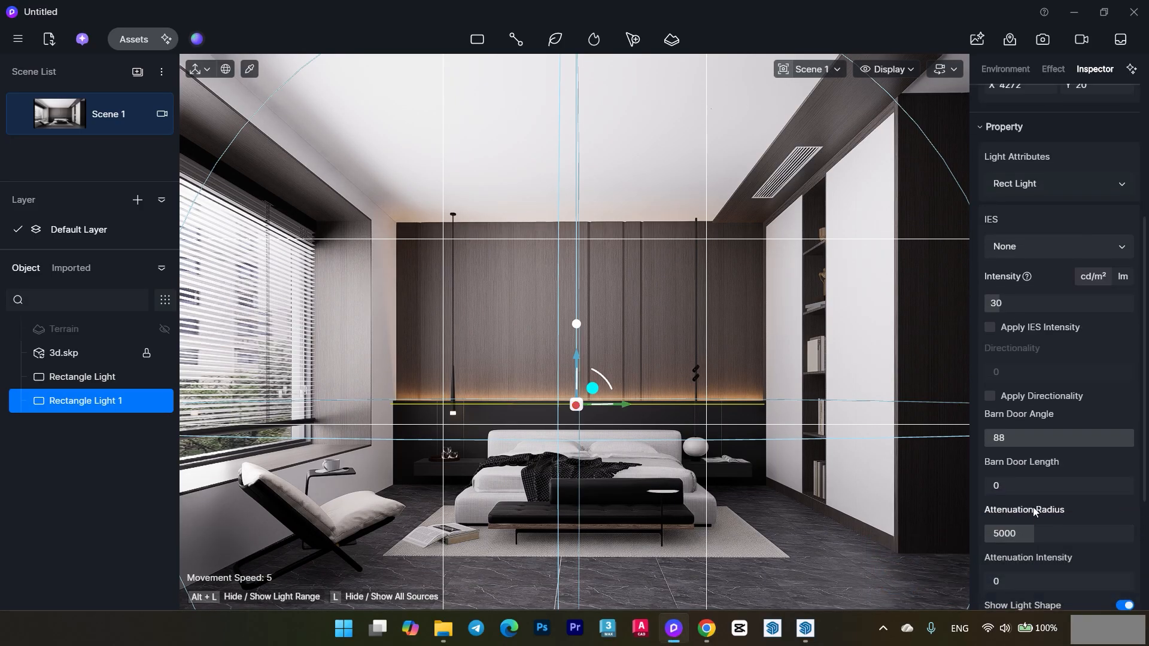
Set the light's attenuation radius to 5675, try an attenuation intensity of 0.52, and return that intensity to 0.
scroll(1035, 497, "down", 1)
mouse_move(1035, 498)
left_mouse_down()
mouse_move(1057, 496)
mouse_move(1041, 496)
left_mouse_up()
left_click_drag(1010, 545, 1017, 542)
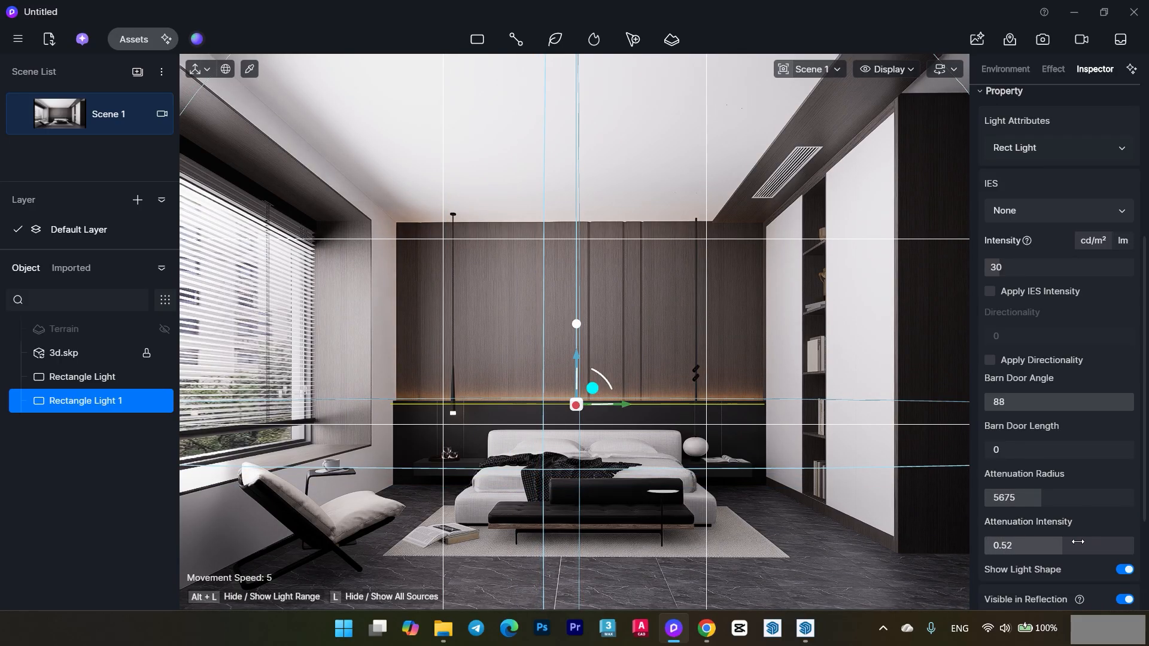
left_click_drag(1009, 541, 990, 542)
Set the barn door length to 19 and the intensity to 15, and check the glow with the light deselected.
mouse_move(1017, 450)
left_mouse_down()
mouse_move(1125, 465)
mouse_move(1016, 453)
left_mouse_up()
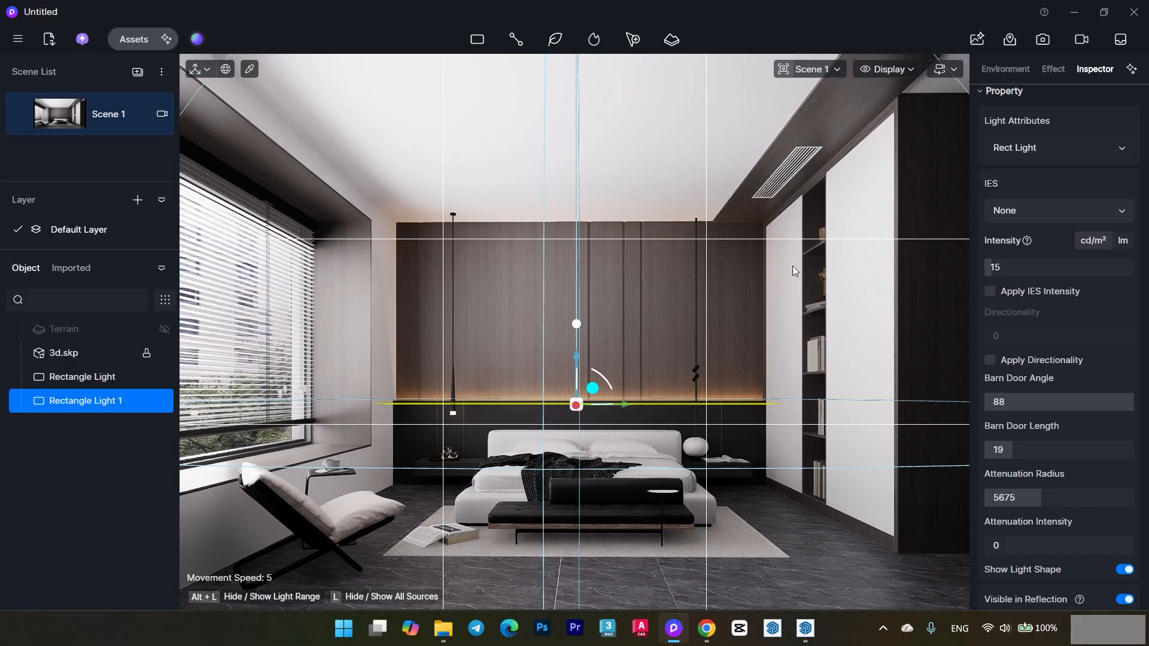
left_click(683, 264)
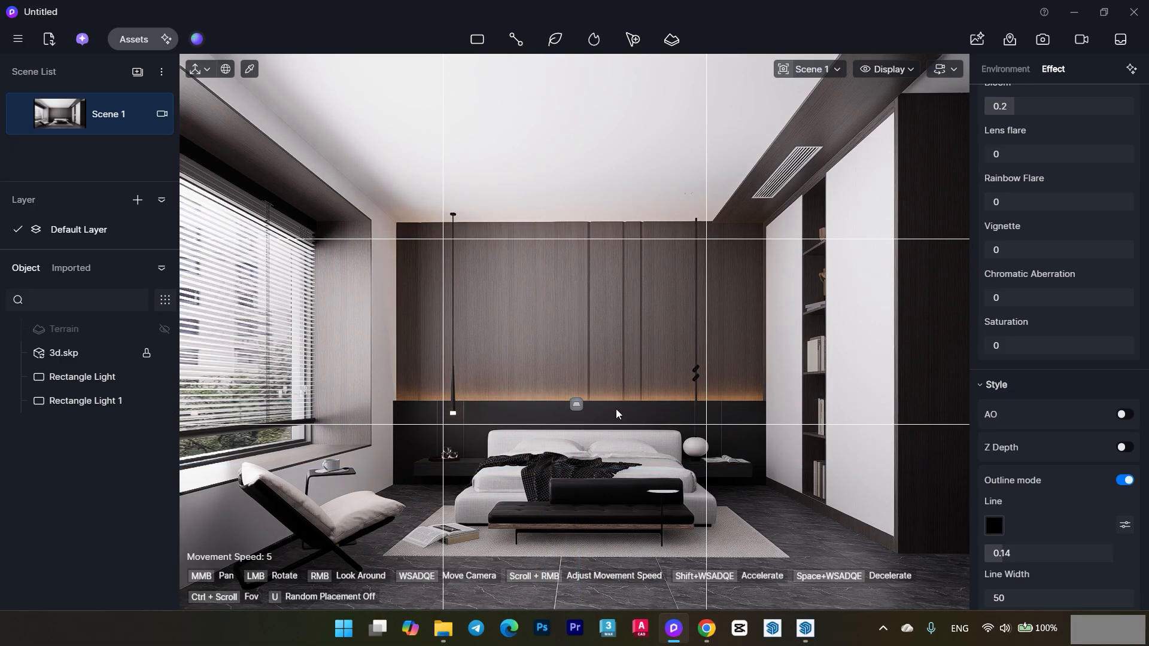
left_click(576, 406)
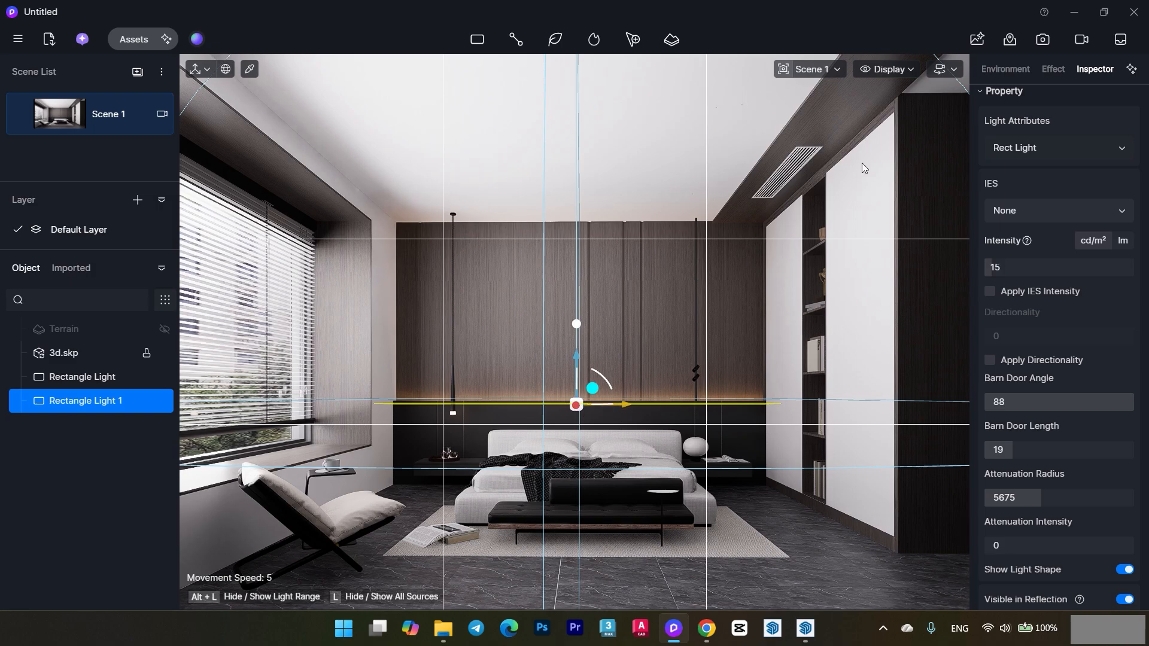
Copy the headboard light out over the bed to X 1781 and rotate the copy 90° about its vertical axis.
left_click(814, 68)
left_click(770, 356)
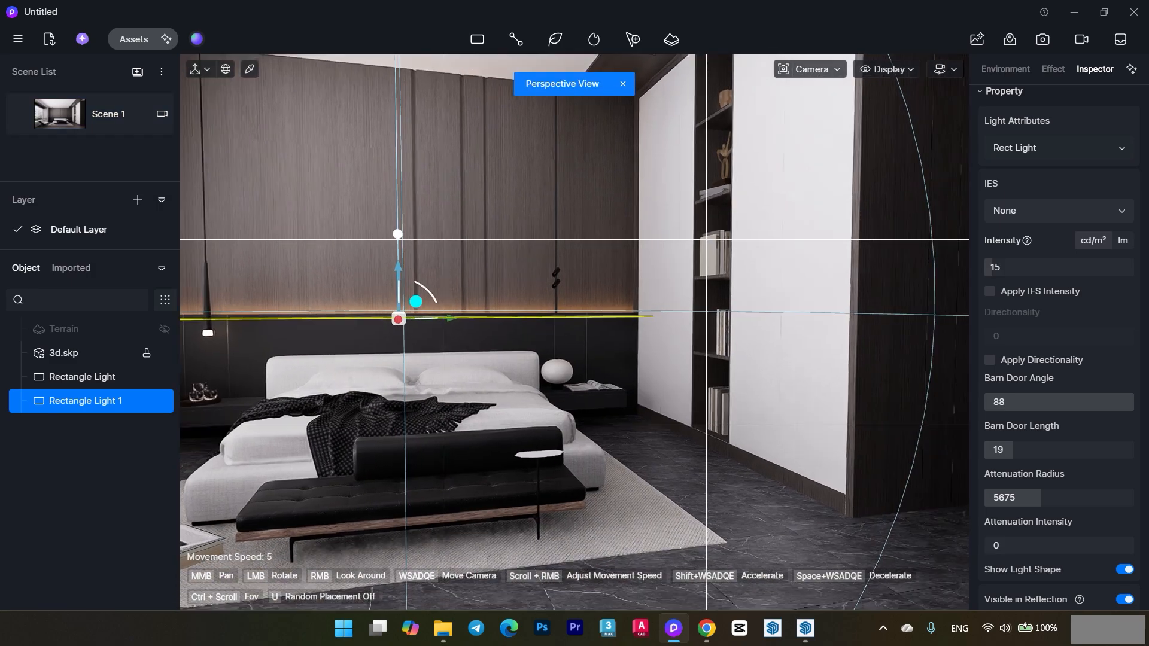
scroll(572, 392, "up", 4)
left_click_drag(572, 392, 588, 421)
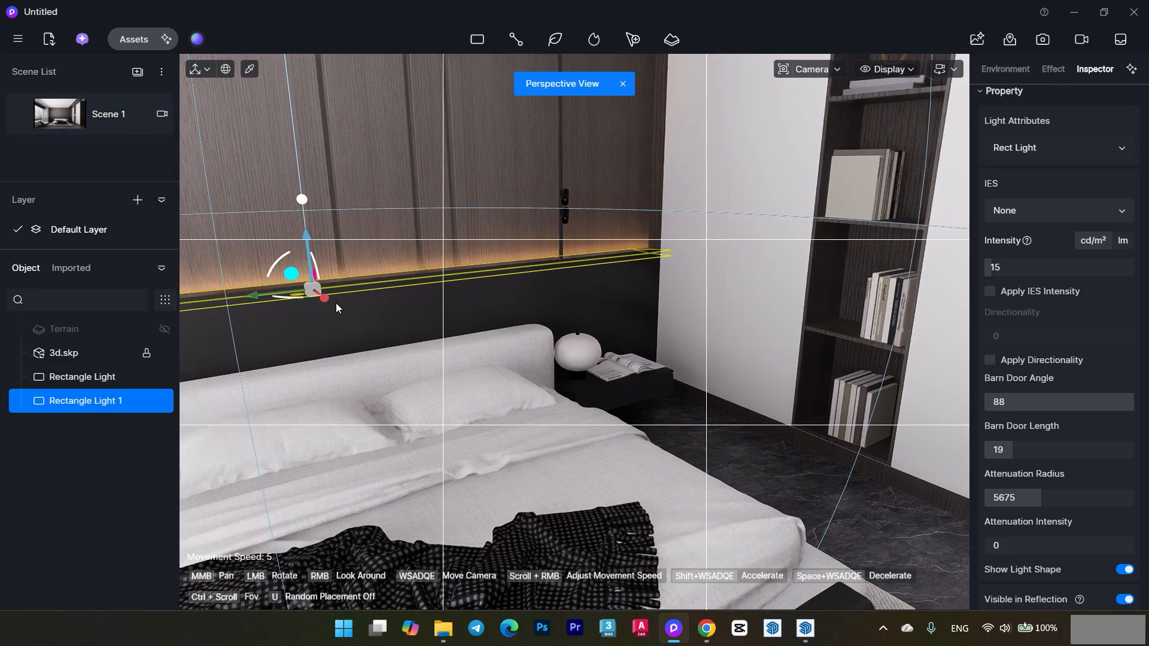
left_click_drag(324, 298, 375, 369, "alt")
left_click_drag(333, 308, 356, 333)
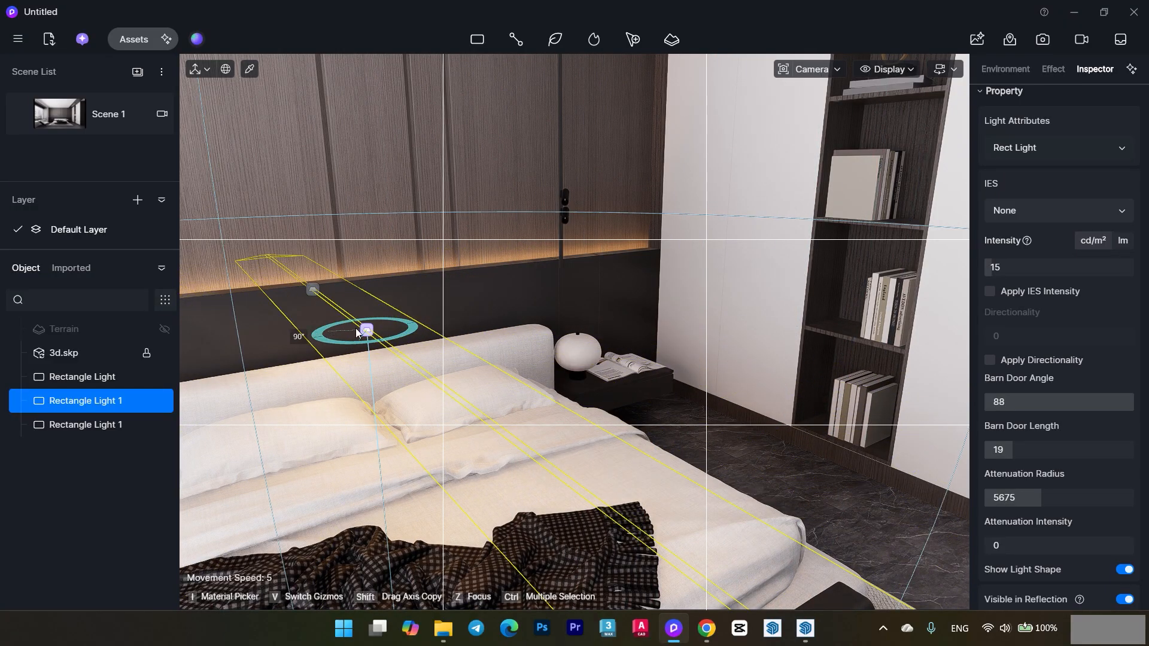
Set the X size of the copied light to 500 with the size ratio locked.
scroll(1098, 193, "up", 5)
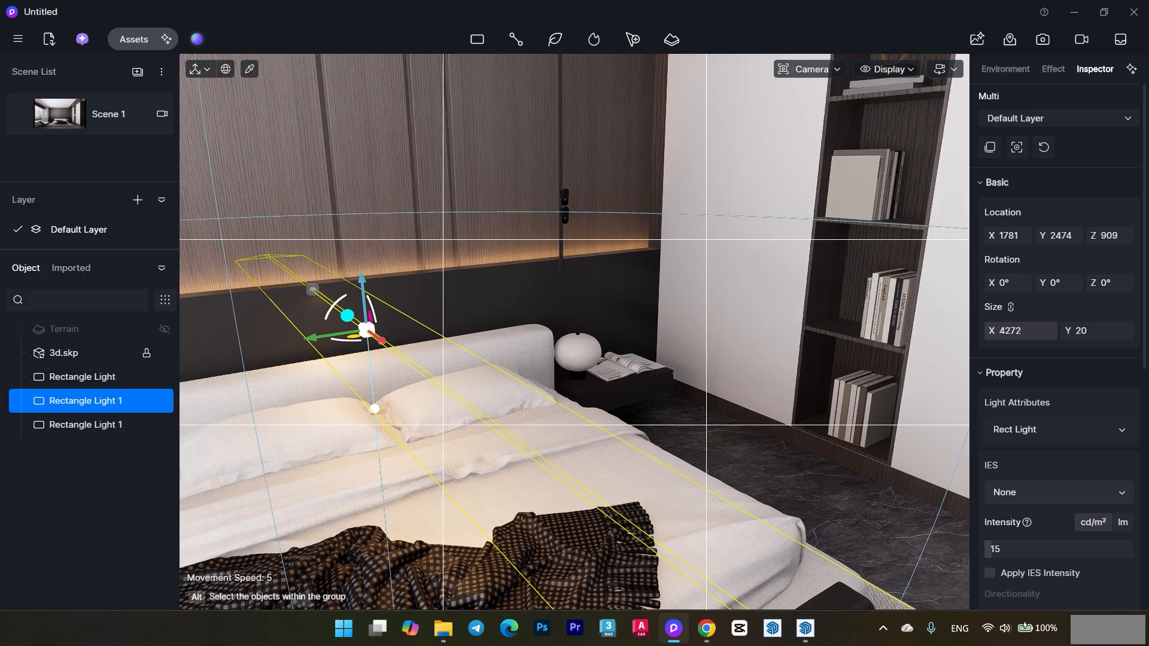
key("ctrl+s")
left_click_drag(1020, 331, 1015, 331)
type("5")
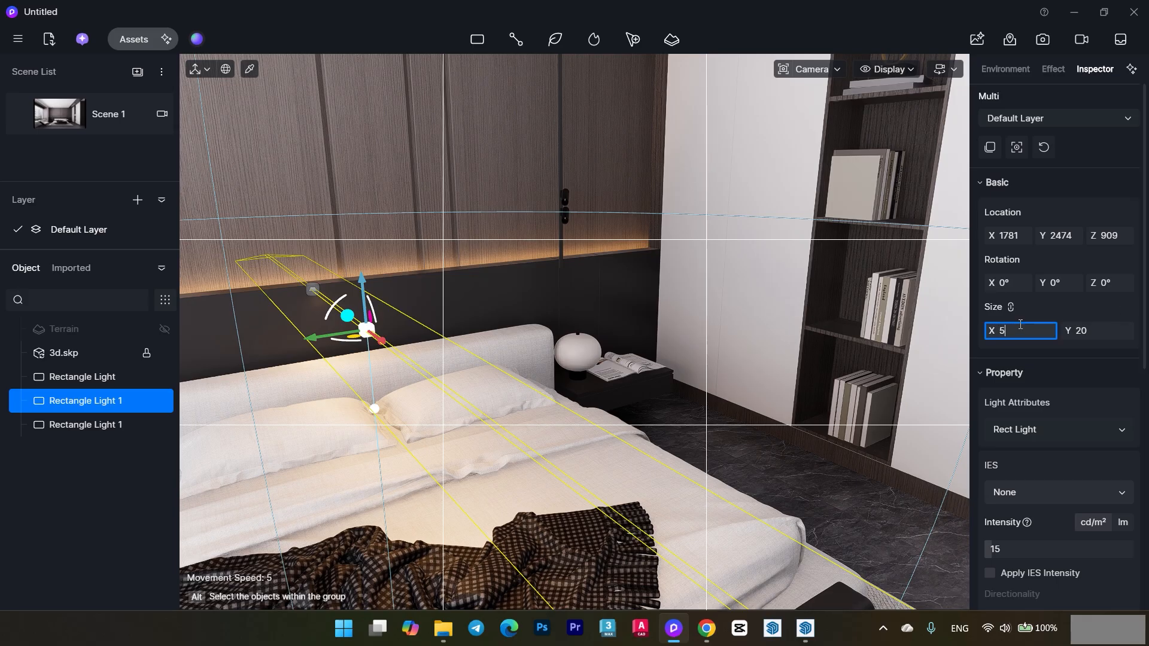
type("00")
key("Return")
Move the copied light to the bookshelf, just below the shelf with the upright books, at Y 4972 and Z 1024.
left_click_drag(541, 335, 840, 258)
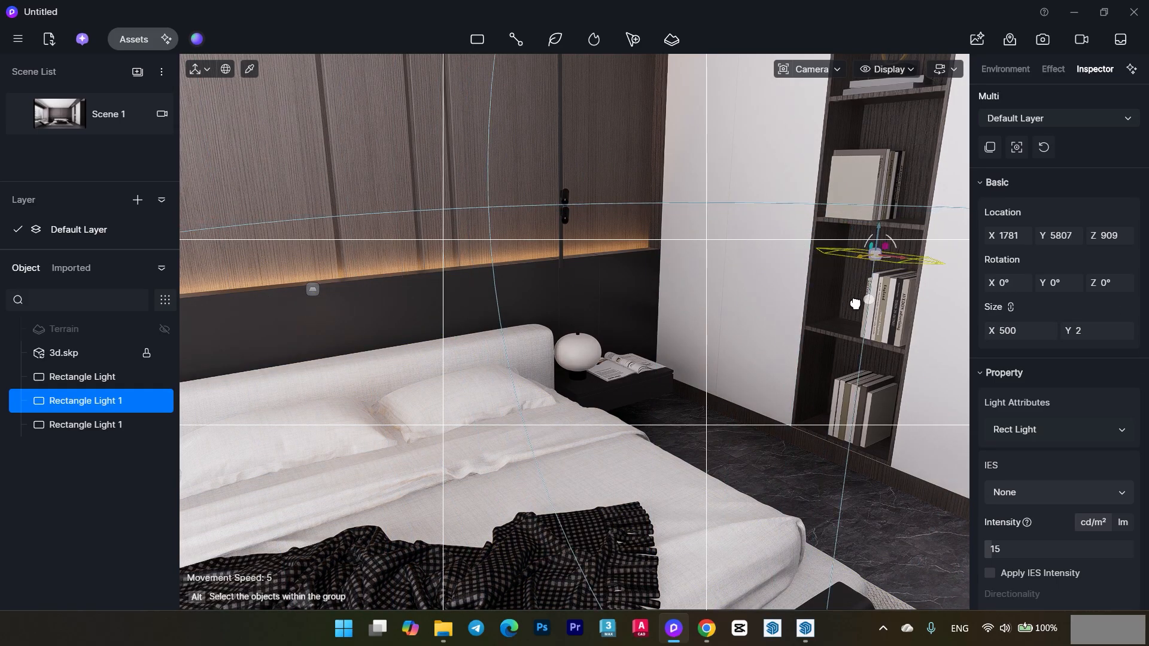
scroll(918, 235, "up", 3)
right_click_drag(919, 236, 815, 333)
right_click_drag(479, 371, 611, 345)
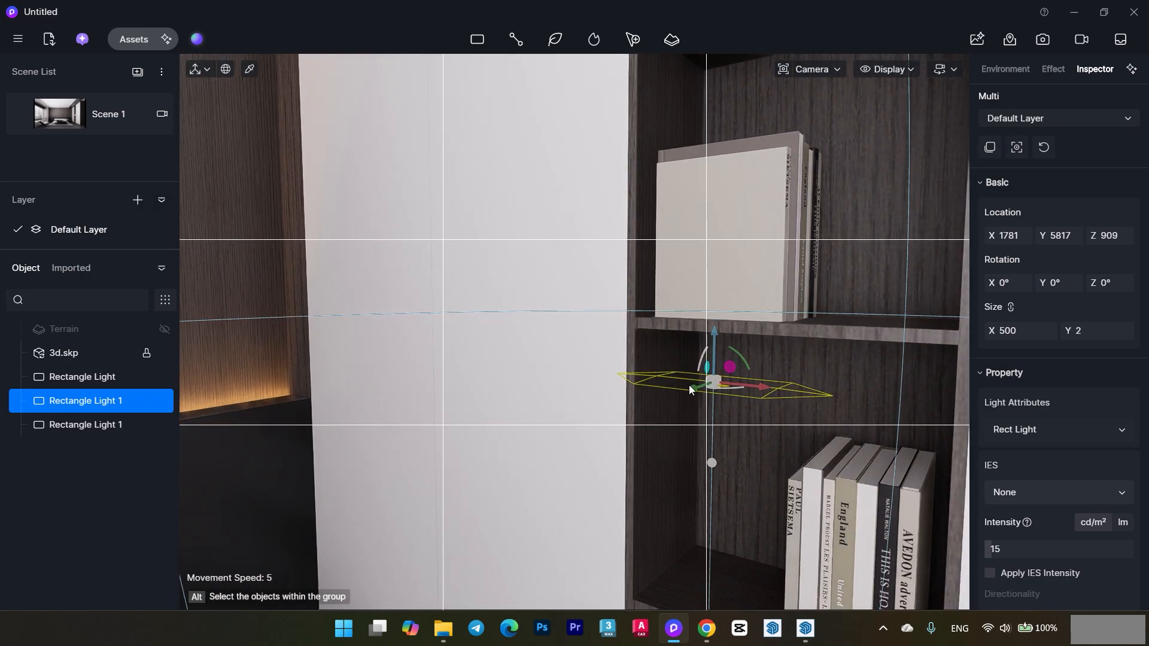
left_click_drag(689, 390, 629, 276)
right_click_drag(643, 353, 571, 380)
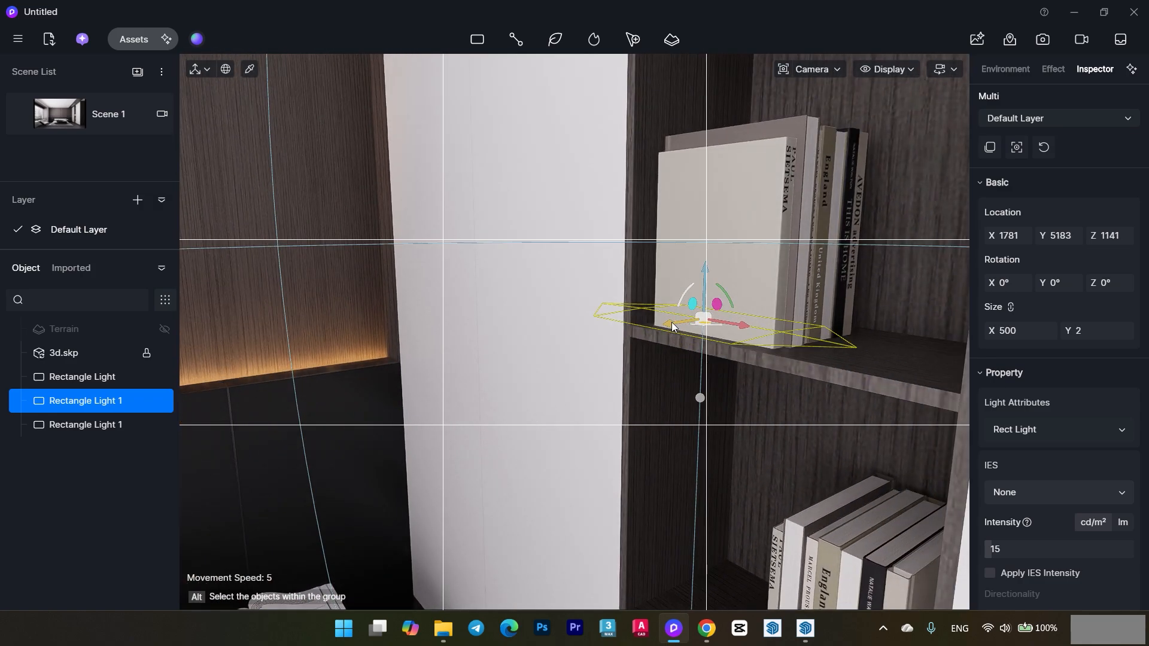
left_click_drag(672, 323, 609, 368)
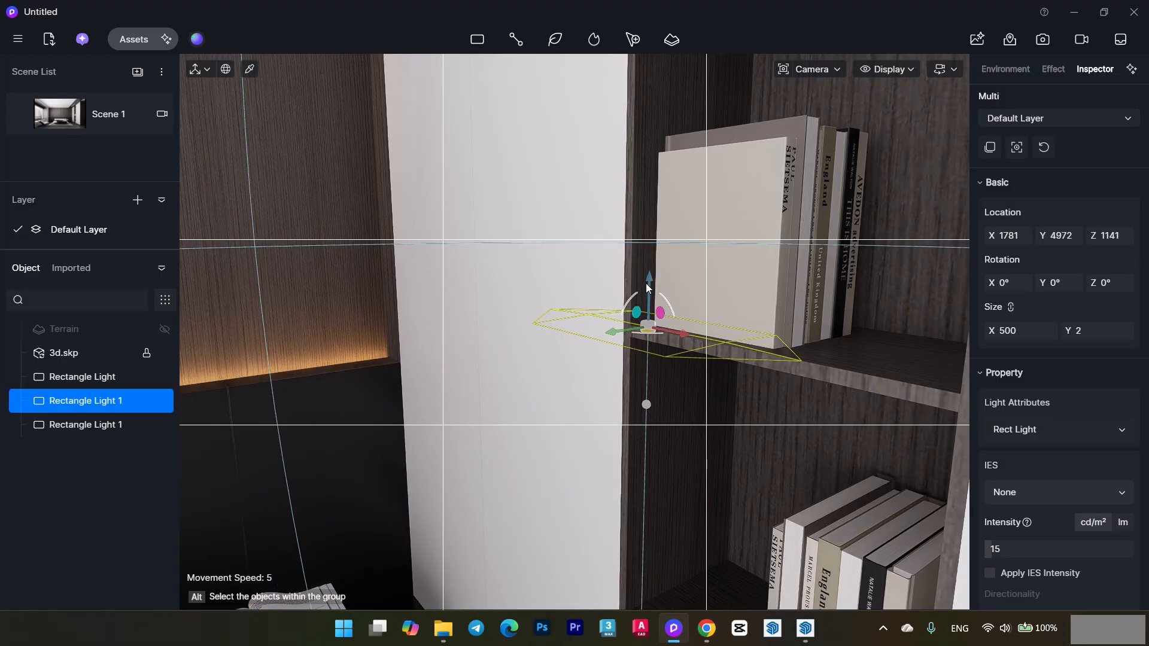
left_click_drag(645, 282, 647, 327)
middle_click_drag(877, 419, 867, 363)
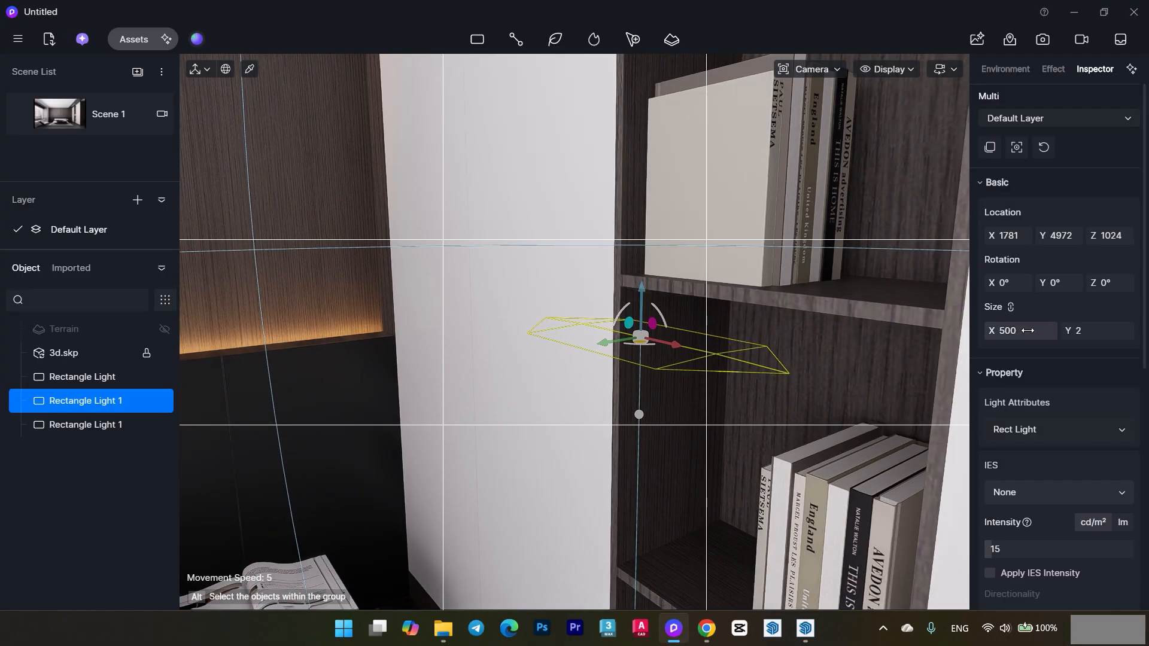
Set the Y size of the bookshelf light to 20 with the size ratio locked.
left_click(1107, 332)
key("Return")
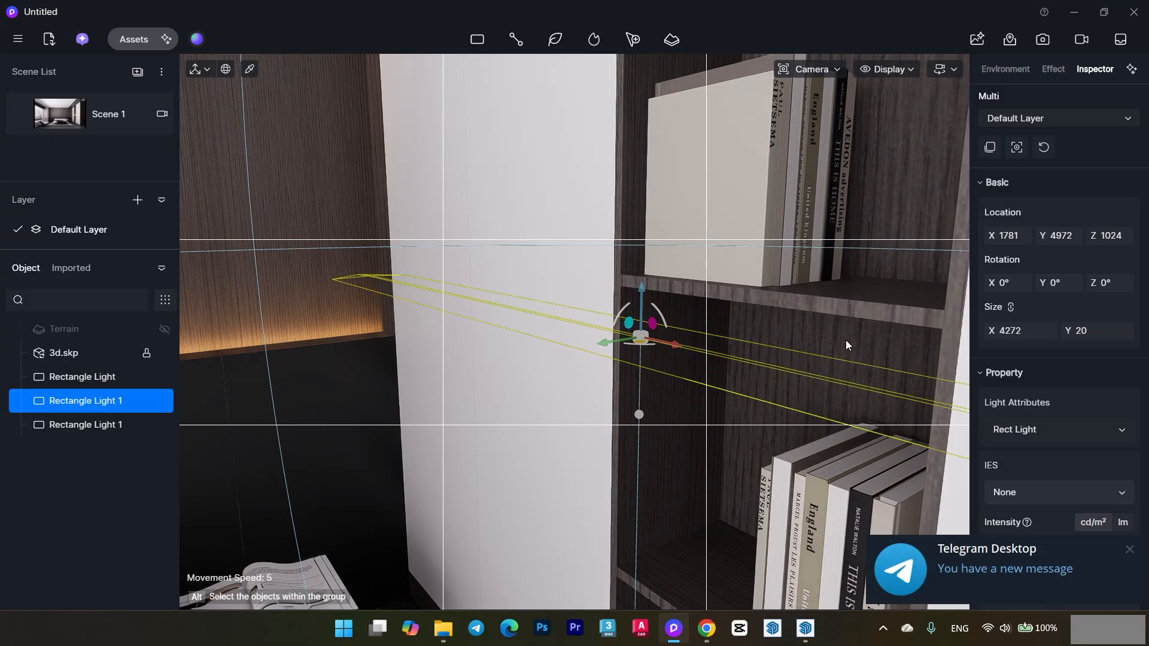
scroll(737, 389, "down", 2)
right_click_drag(737, 389, 682, 418)
middle_click_drag(688, 388, 579, 409)
scroll(609, 361, "up", 2)
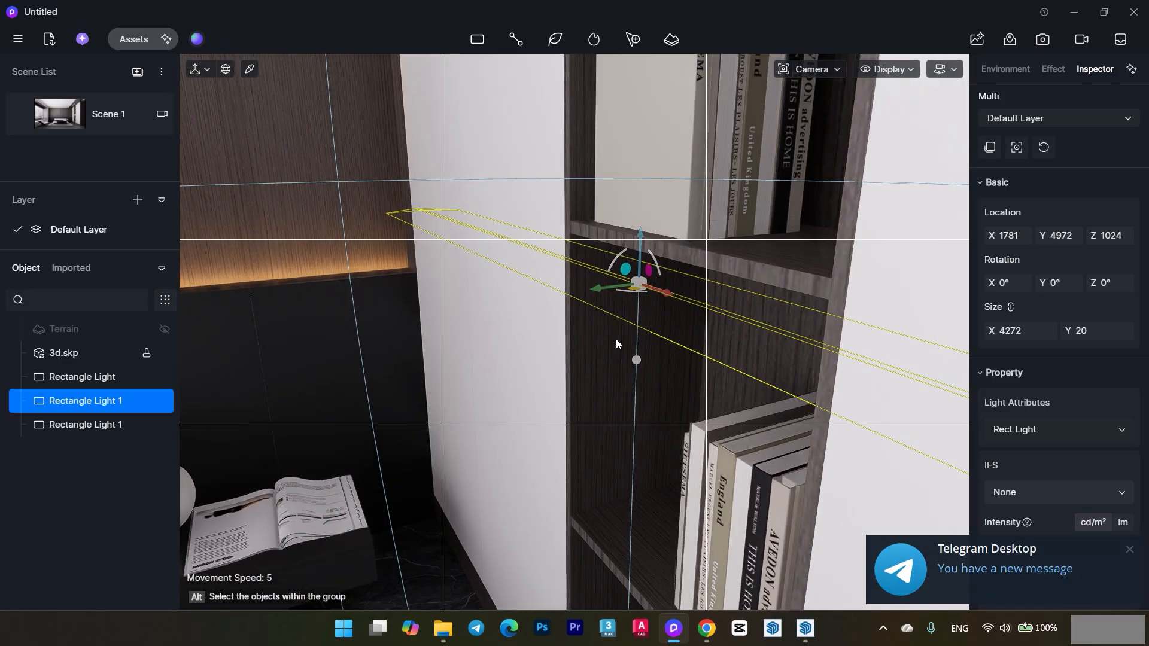
right_click_drag(596, 341, 615, 343)
middle_click_drag(615, 343, 619, 378)
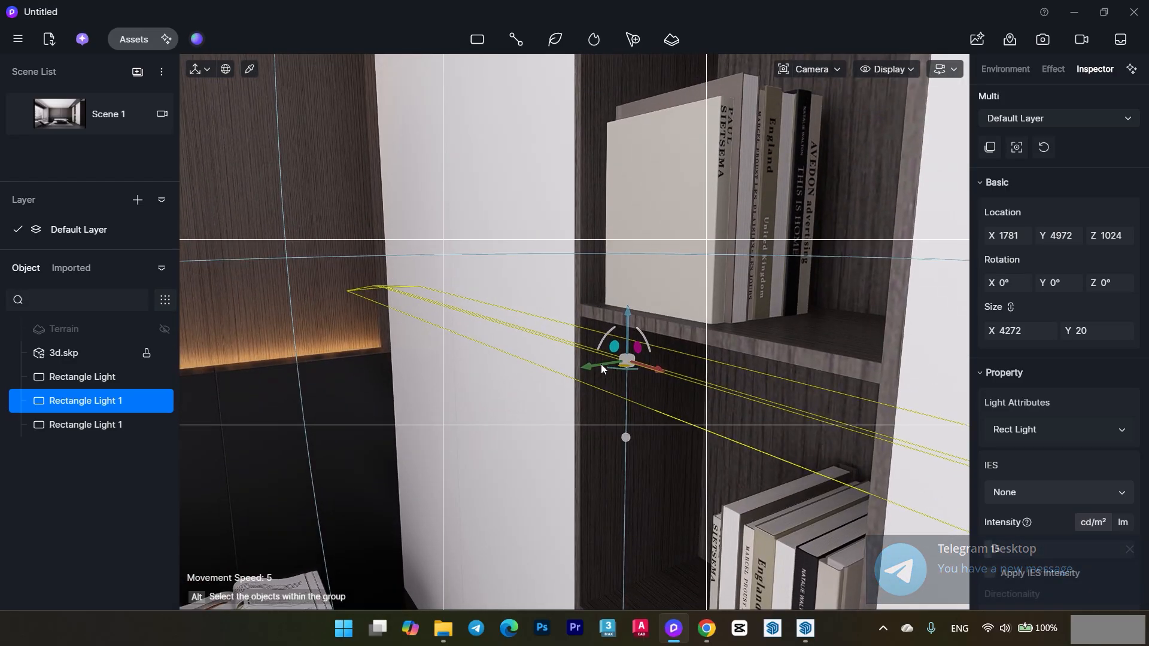
Move the light to Y 4794 and raise it to Z 1200, just beneath the shelf above the upright books.
left_click_drag(585, 372, 536, 379)
right_click_drag(539, 378, 861, 284)
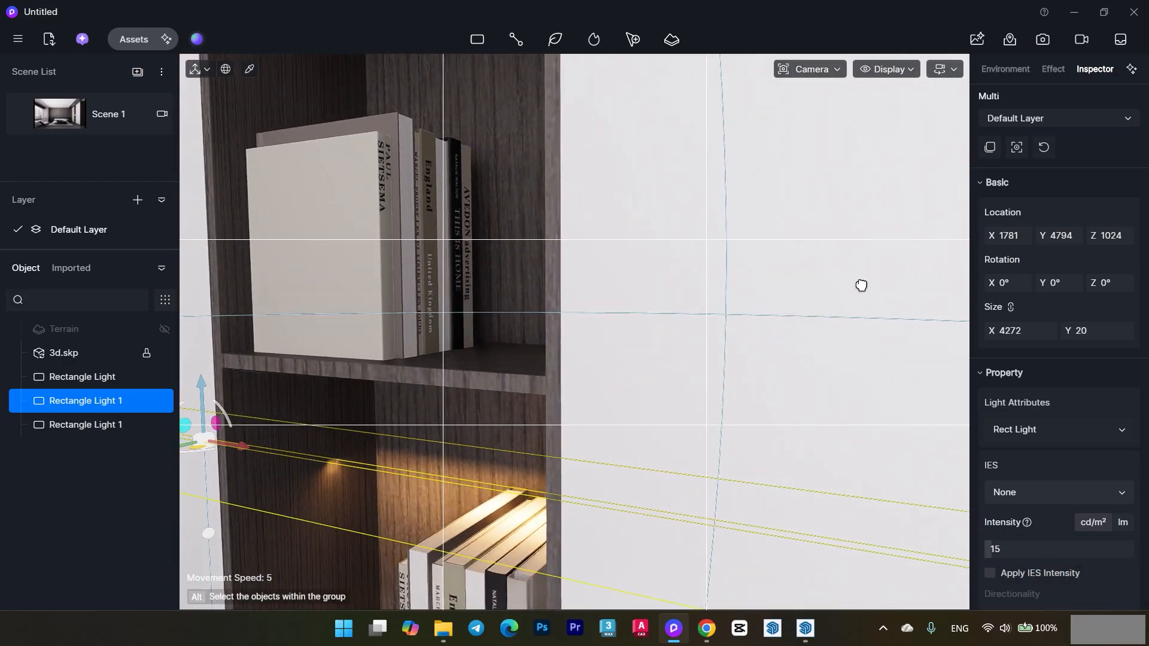
scroll(616, 440, "down", 2)
middle_click_drag(584, 458, 716, 324)
right_click_drag(716, 324, 600, 401)
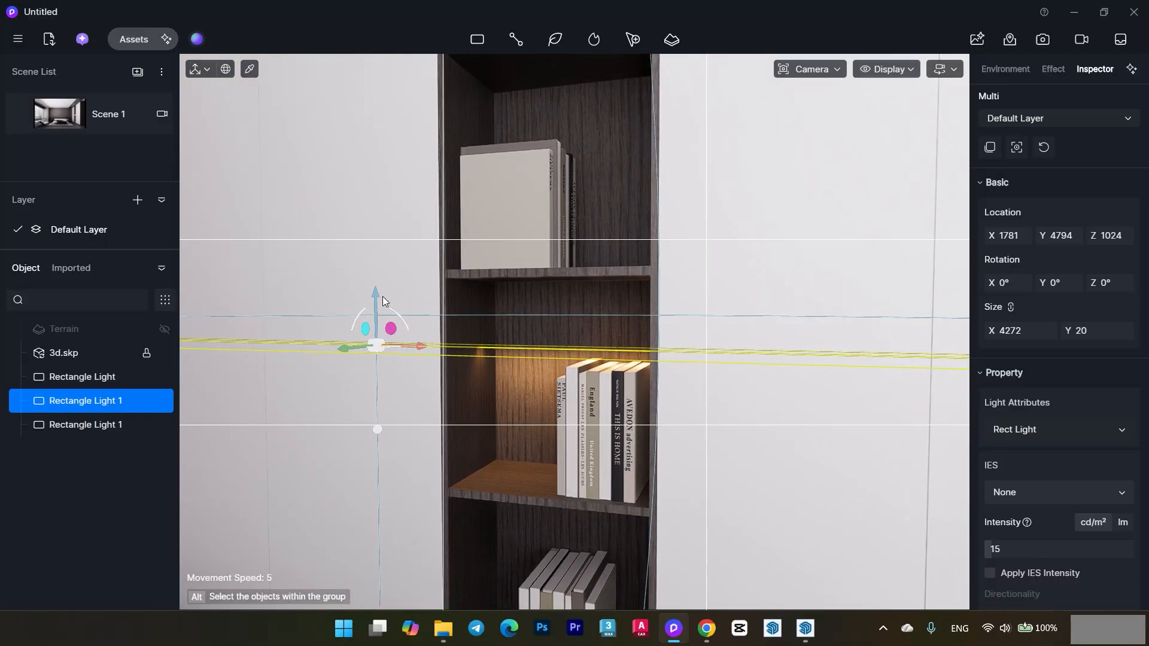
left_click_drag(371, 256, 374, 217)
left_click_drag(374, 229, 379, 237)
Reduce the light's X size to 971 with the size ratio locked.
left_click_drag(991, 331, 1008, 331)
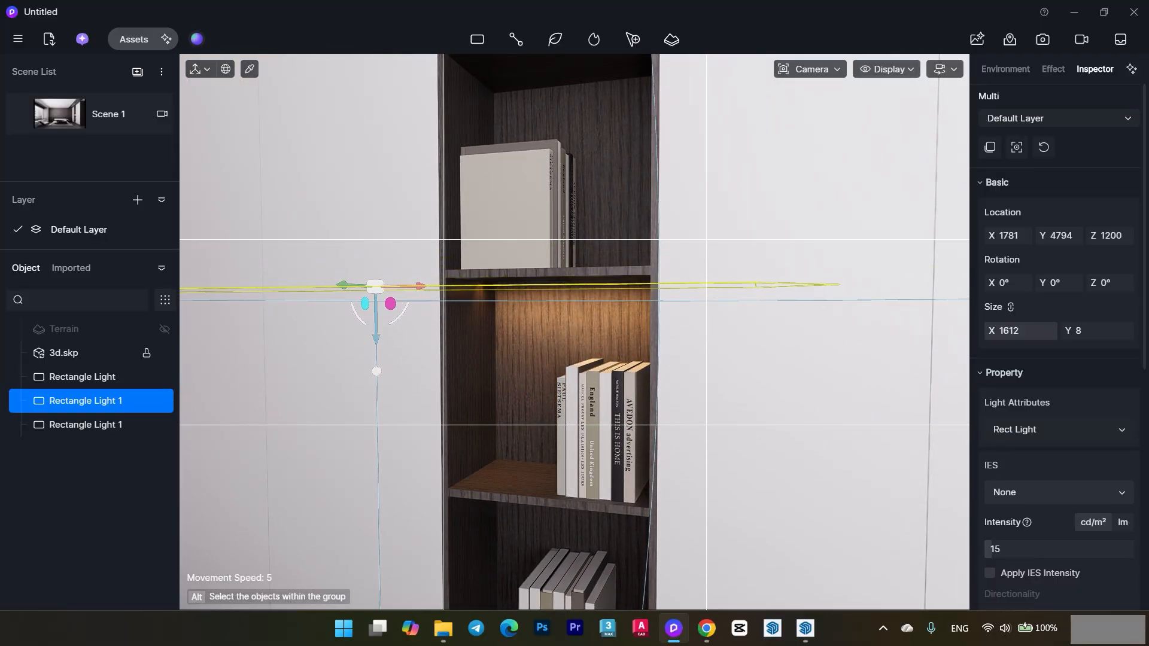
left_click_drag(779, 344, 726, 348)
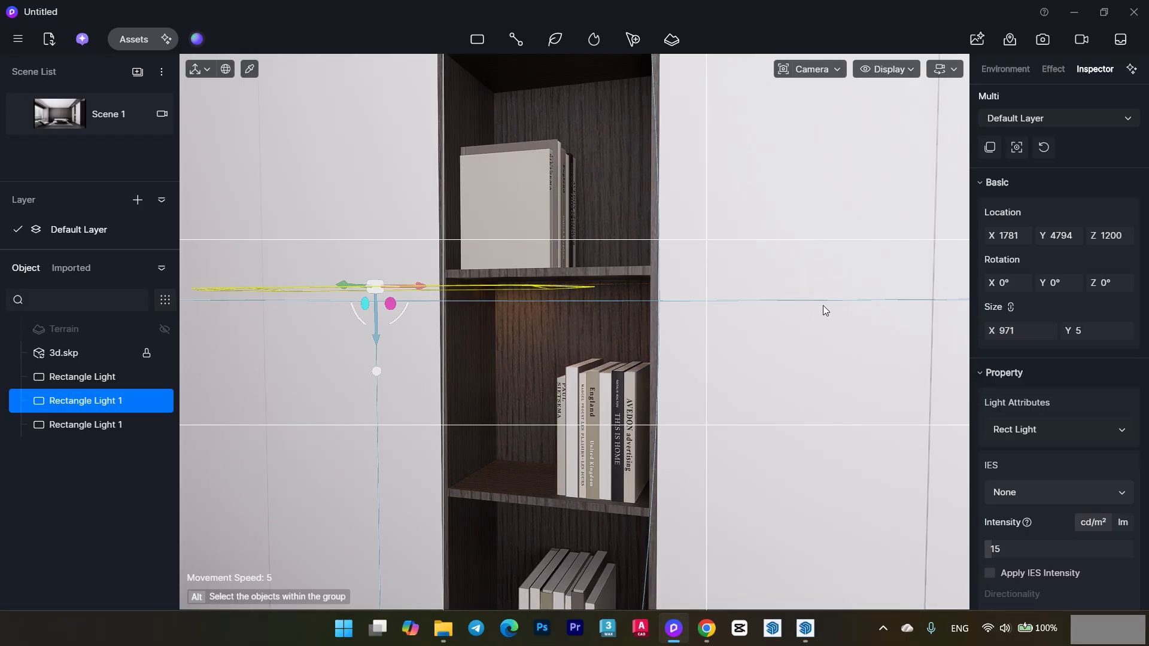
right_click_drag(556, 368, 594, 329)
right_click_drag(734, 272, 716, 280)
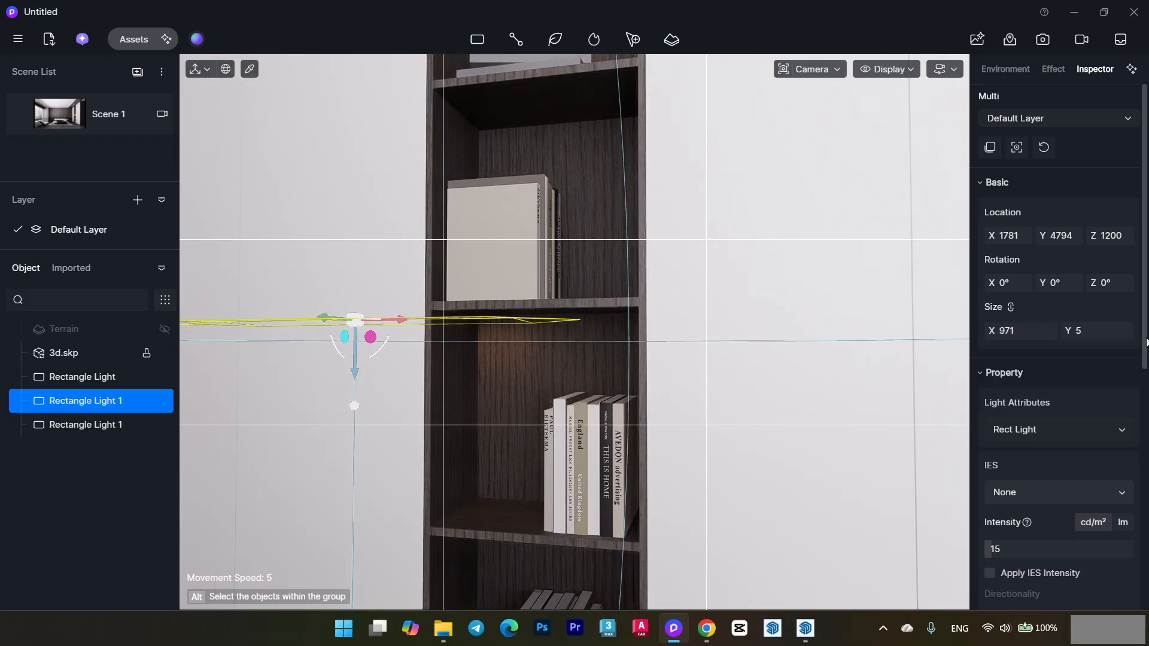
Set the bookshelf light's barn door length to 1 and its intensity to 20.
scroll(1146, 342, "down", 6)
left_click_drag(999, 340, 984, 343)
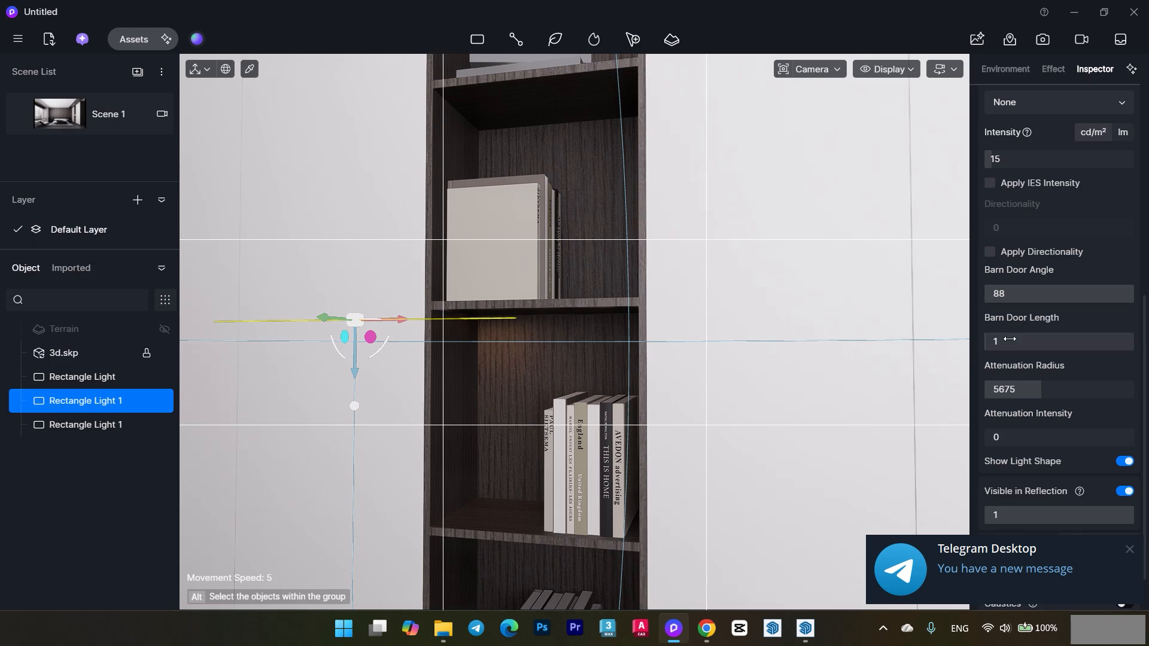
left_click(997, 159)
key("Return")
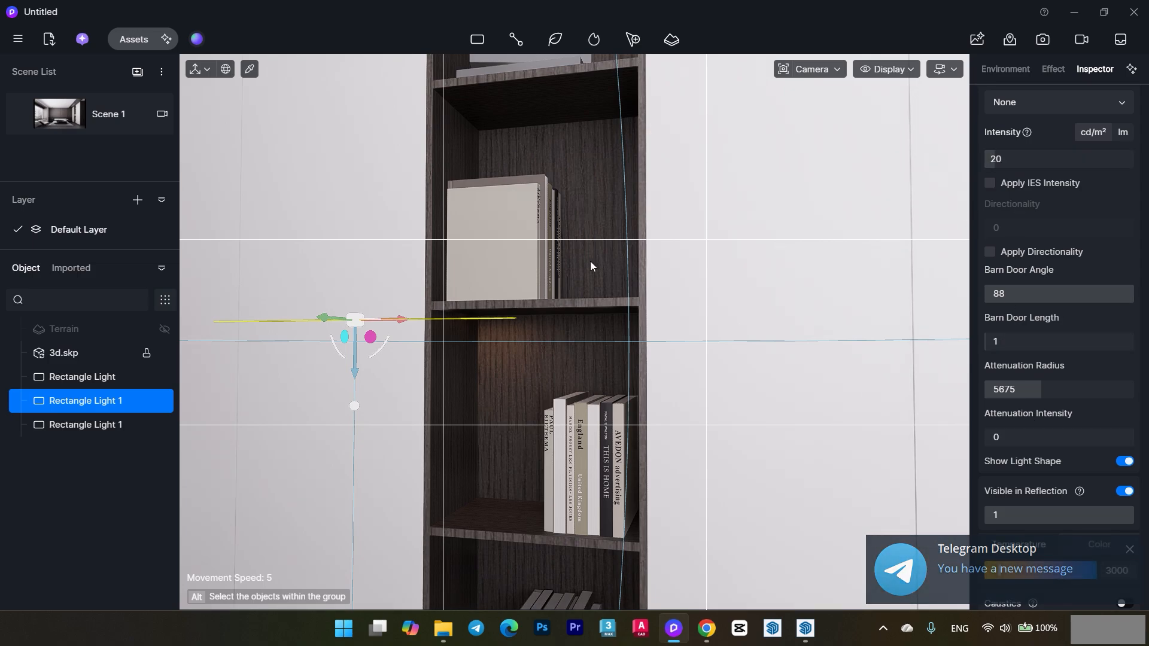
Slide the light sideways into the bookshelf compartment with the upright books and raise it closer to the shelf's underside.
scroll(399, 356, "up", 3)
middle_click_drag(548, 457, 519, 407)
right_click_drag(517, 401, 485, 393)
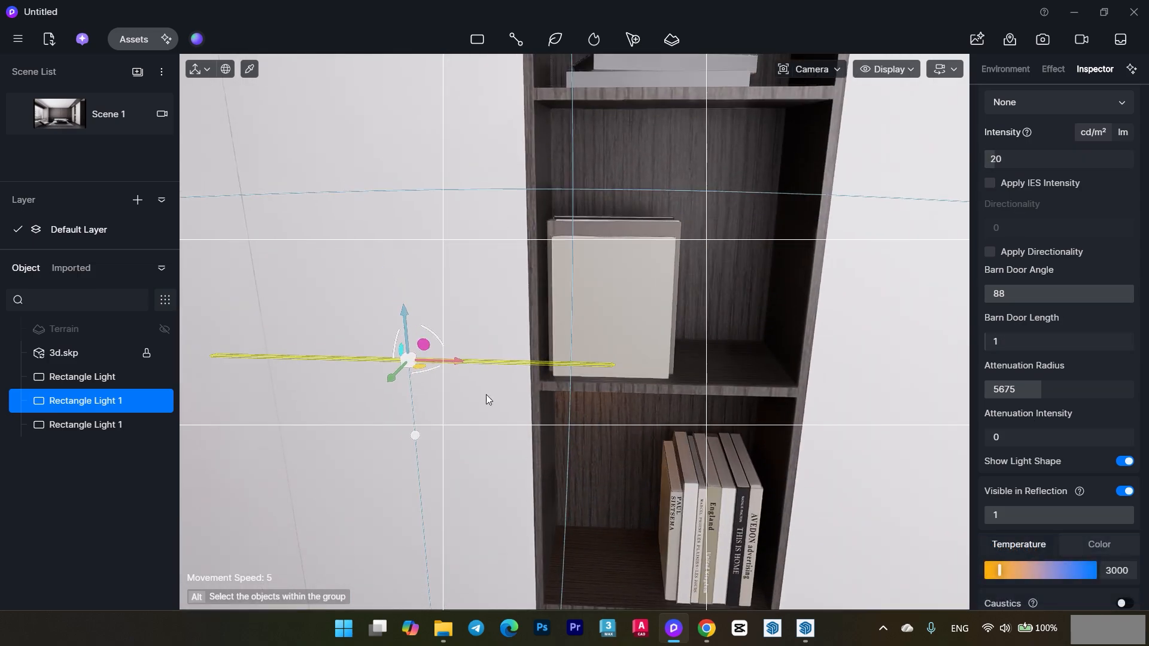
left_click_drag(571, 366, 727, 376)
right_click_drag(622, 360, 641, 374)
scroll(641, 375, "up", 2)
right_click_drag(578, 278, 586, 267)
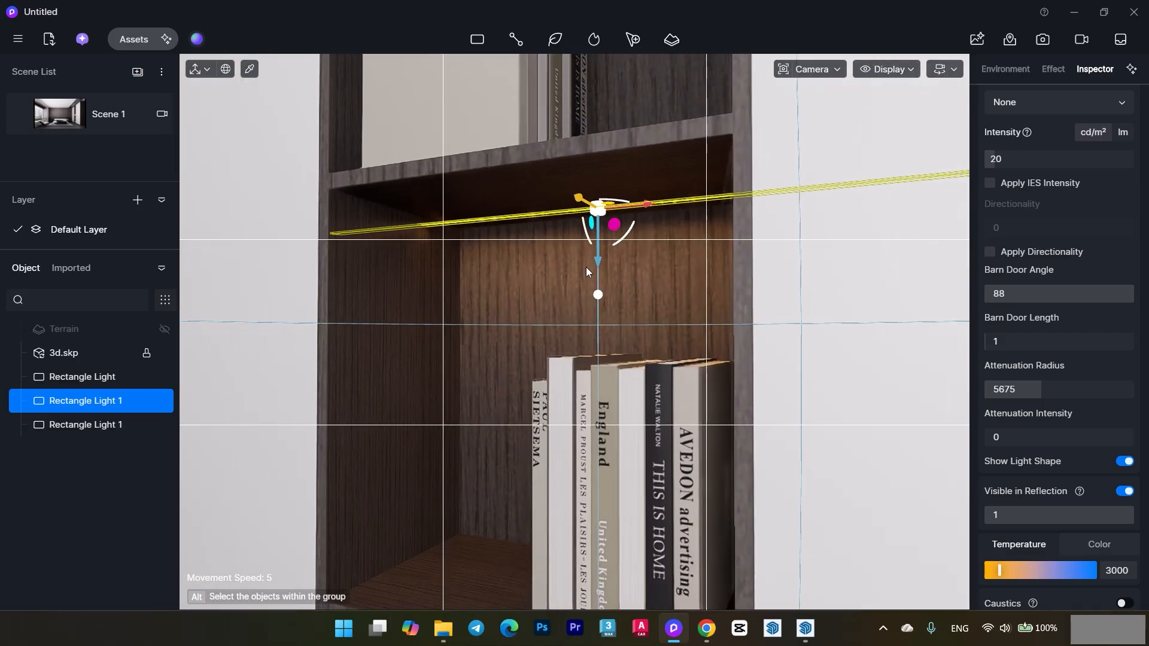
left_click_drag(599, 251, 599, 243)
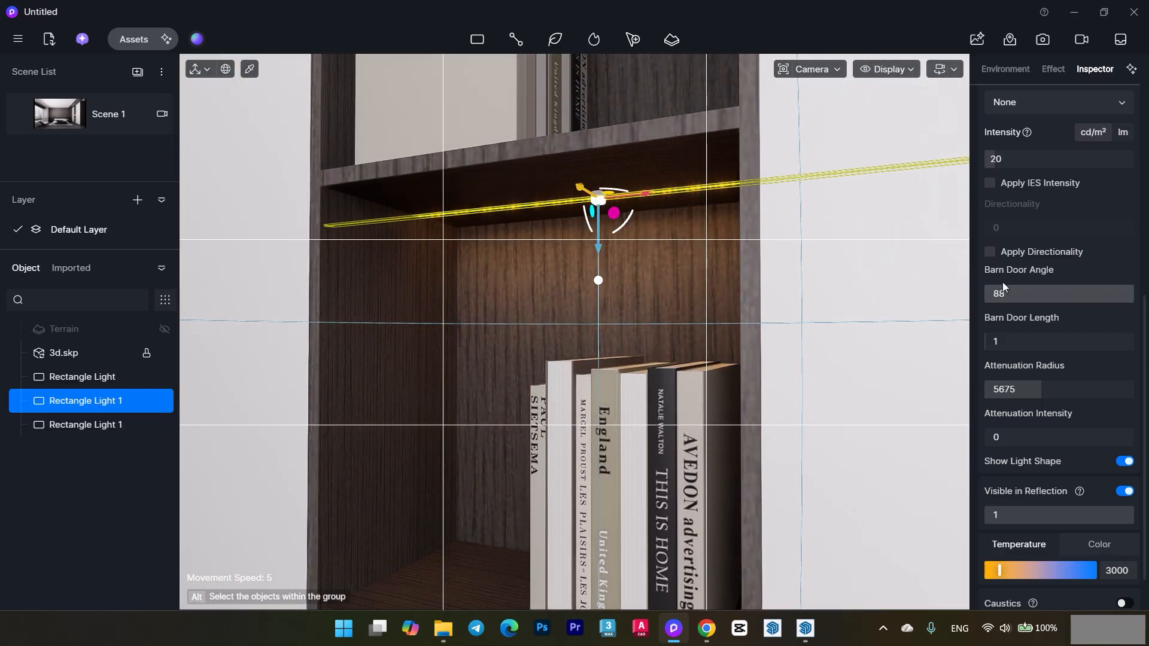
Set the light's Y size to 10 with the ratio locked and shift it slightly along the bookshelf's depth.
scroll(1129, 303, "up", 3)
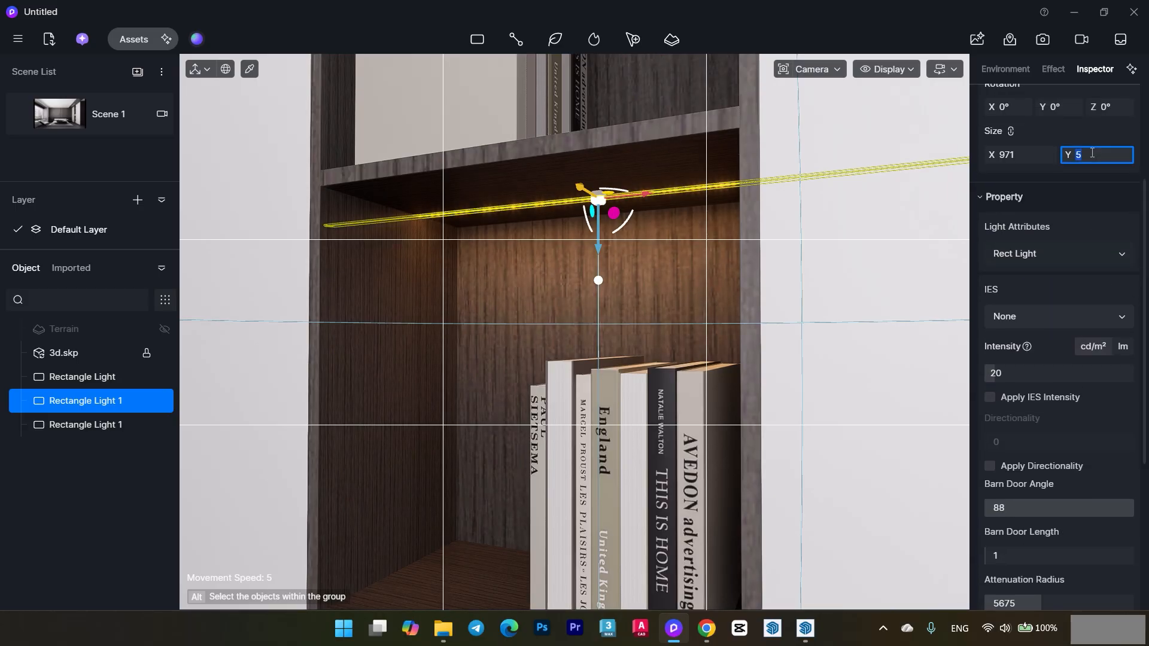
key("Return")
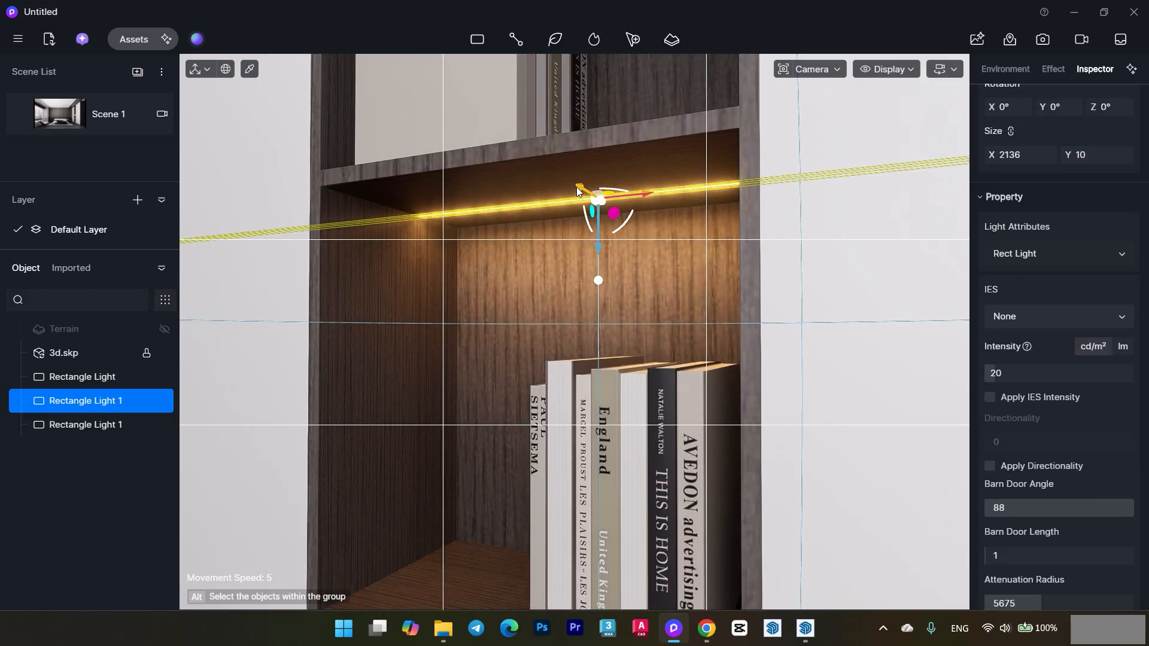
left_click_drag(580, 183, 594, 192)
scroll(699, 260, "down", 3)
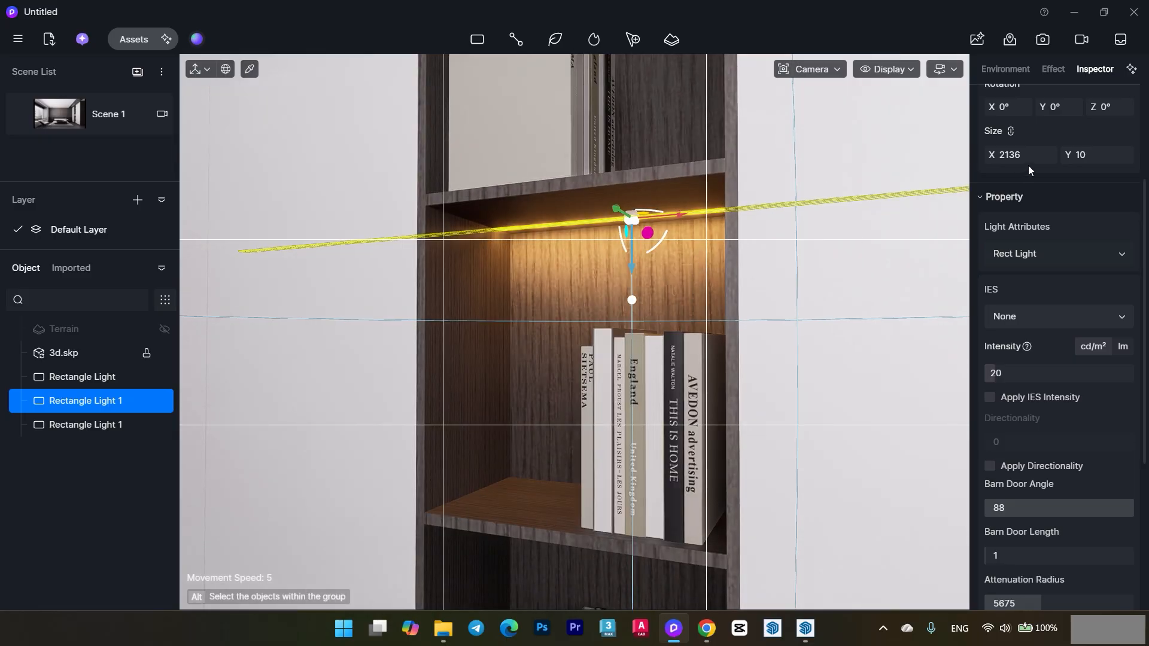
Shrink the light to an X size of 537 with the ratio locked and shift it sideways to fit the compartment's width.
left_click_drag(1030, 155, 1002, 155)
middle_click_drag(846, 277, 957, 287)
right_click_drag(957, 287, 724, 322)
left_click_drag(1011, 156, 998, 157)
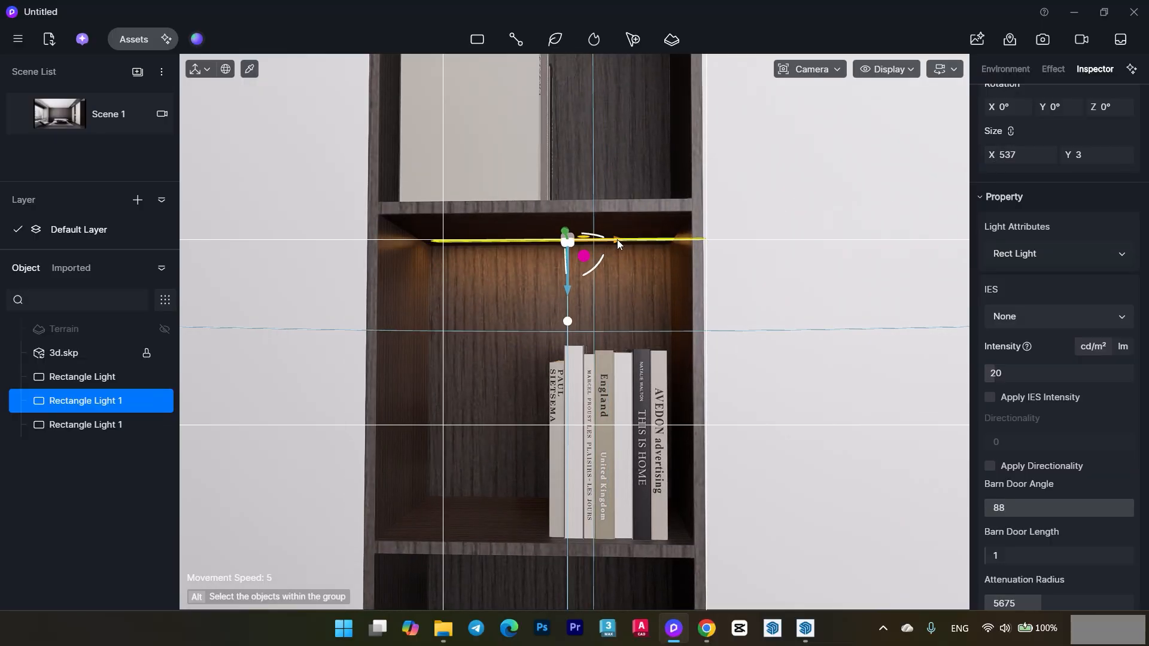
left_click_drag(617, 243, 597, 235)
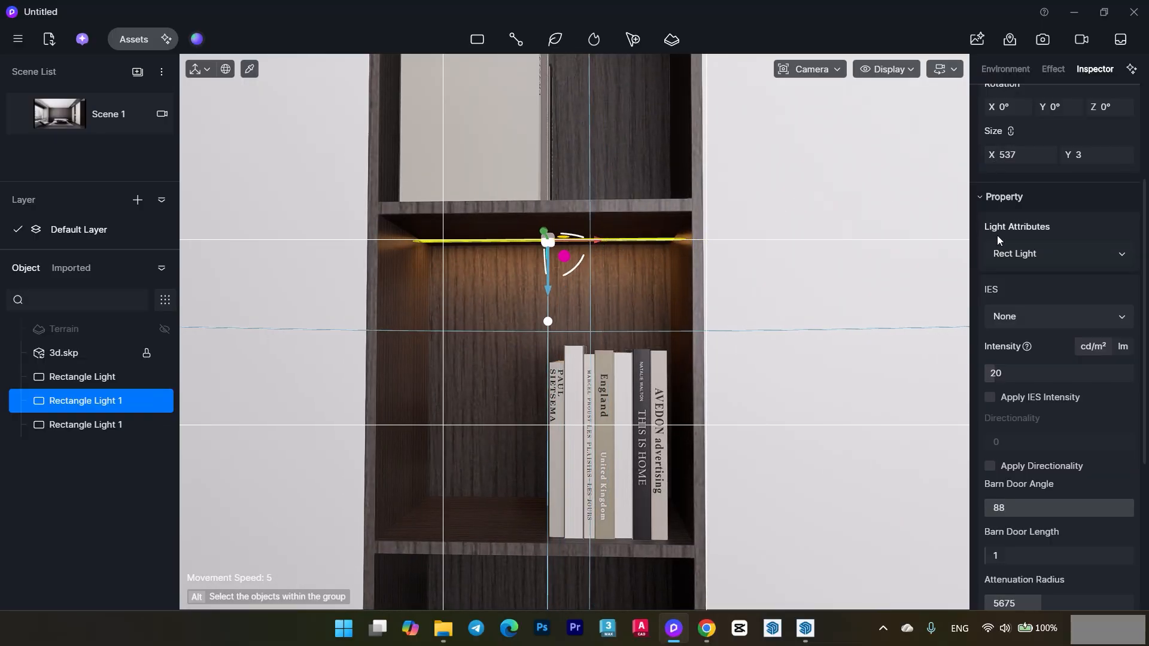
Set the bookshelf light's intensity to 30 and nudge its position under the shelf.
key("Return")
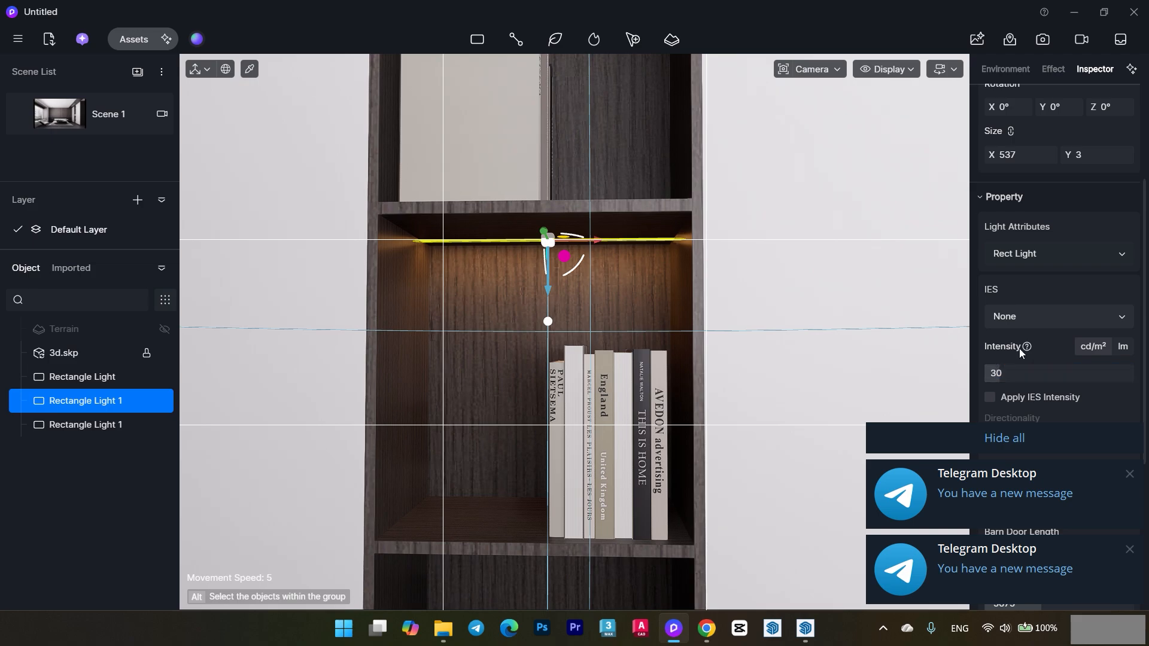
scroll(512, 347, "down", 1)
left_click_drag(539, 246, 545, 242)
scroll(568, 294, "down", 3)
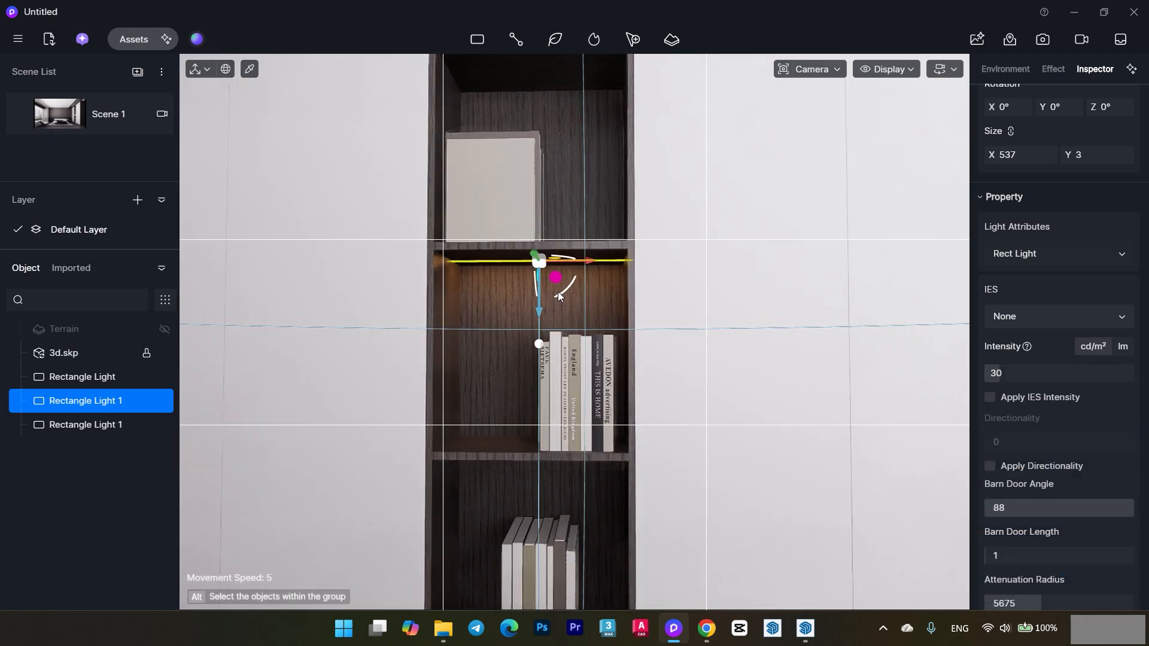
Copy the shelf light vertically under the next shelf up and into the other bookshelf compartments, with Scene 1 restored at the end.
scroll(568, 293, "down", 1)
right_click_drag(569, 293, 569, 320)
middle_click_drag(566, 289, 483, 364)
left_click_drag(470, 241, 479, 197, "alt")
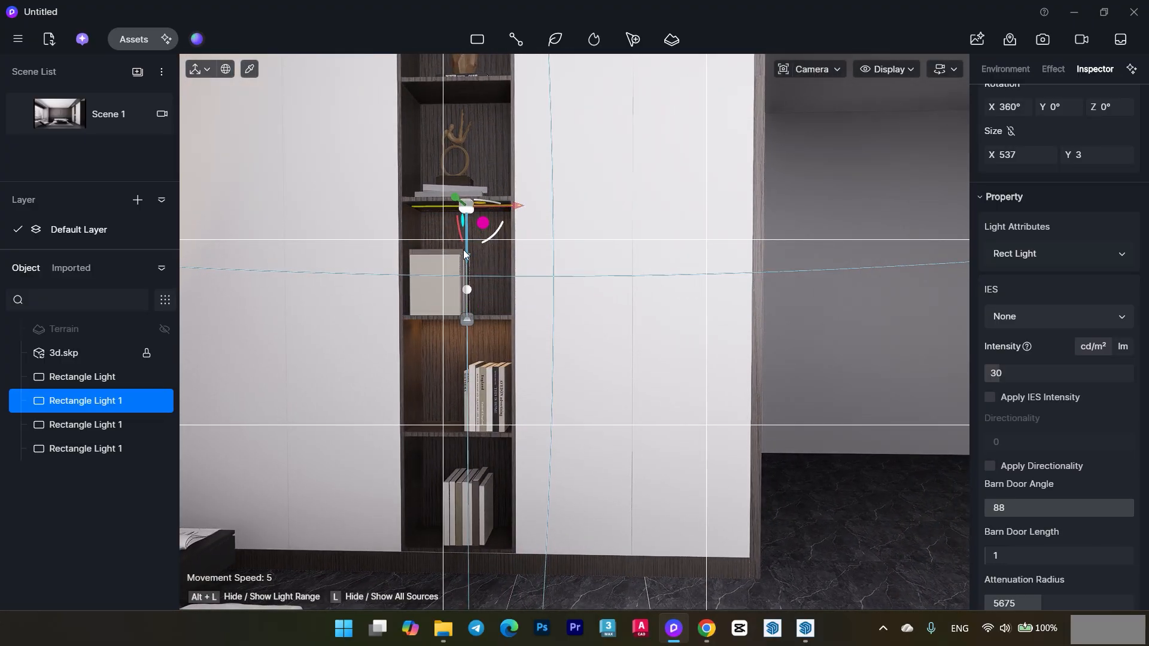
left_click_drag(465, 251, 464, 255)
middle_click_drag(467, 269, 472, 352)
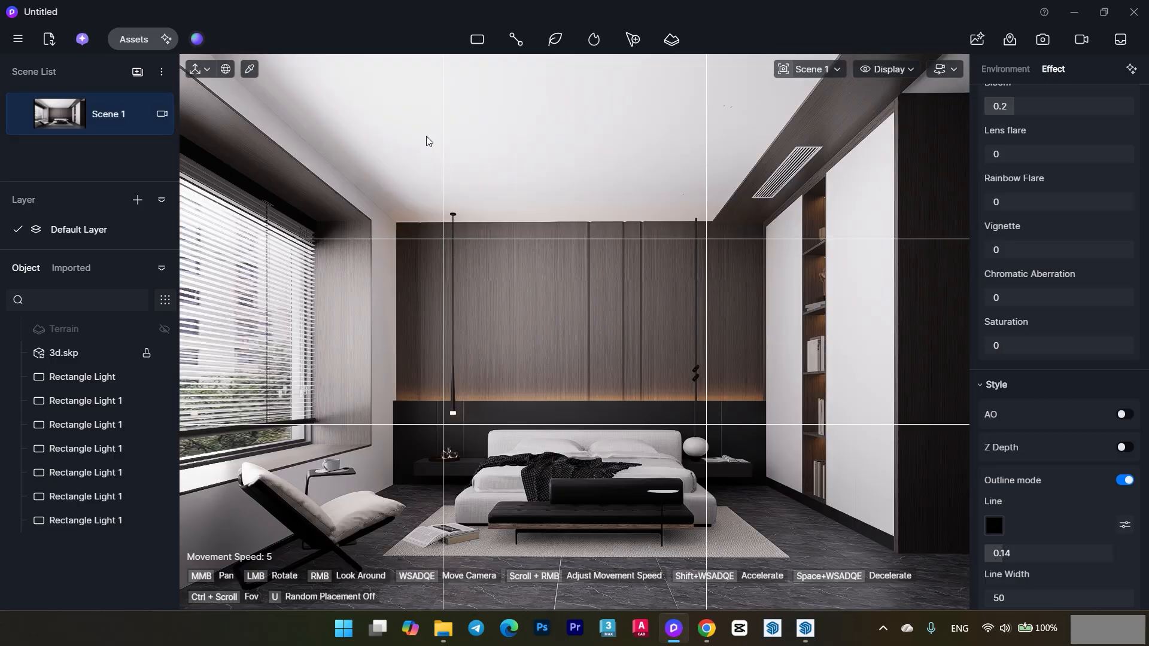
Pick the white ceiling material, check its base color, and set its roughness to 0.54 and specular to about 0.18.
left_click(250, 69)
left_click(510, 113)
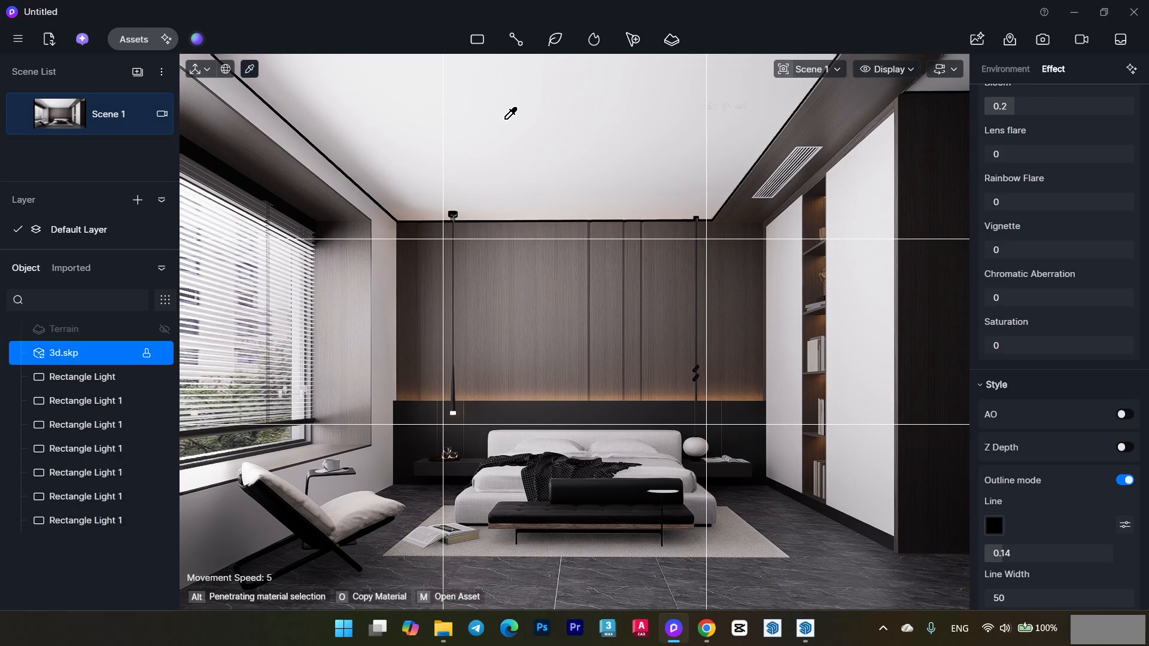
left_click(996, 294)
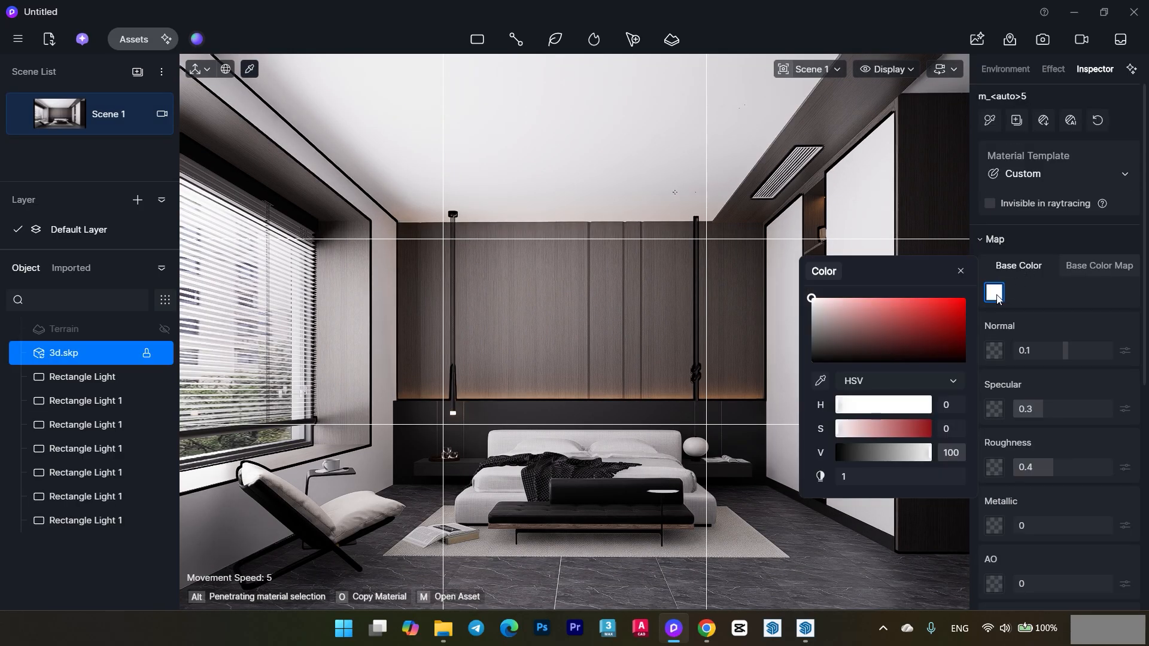
left_click(960, 272)
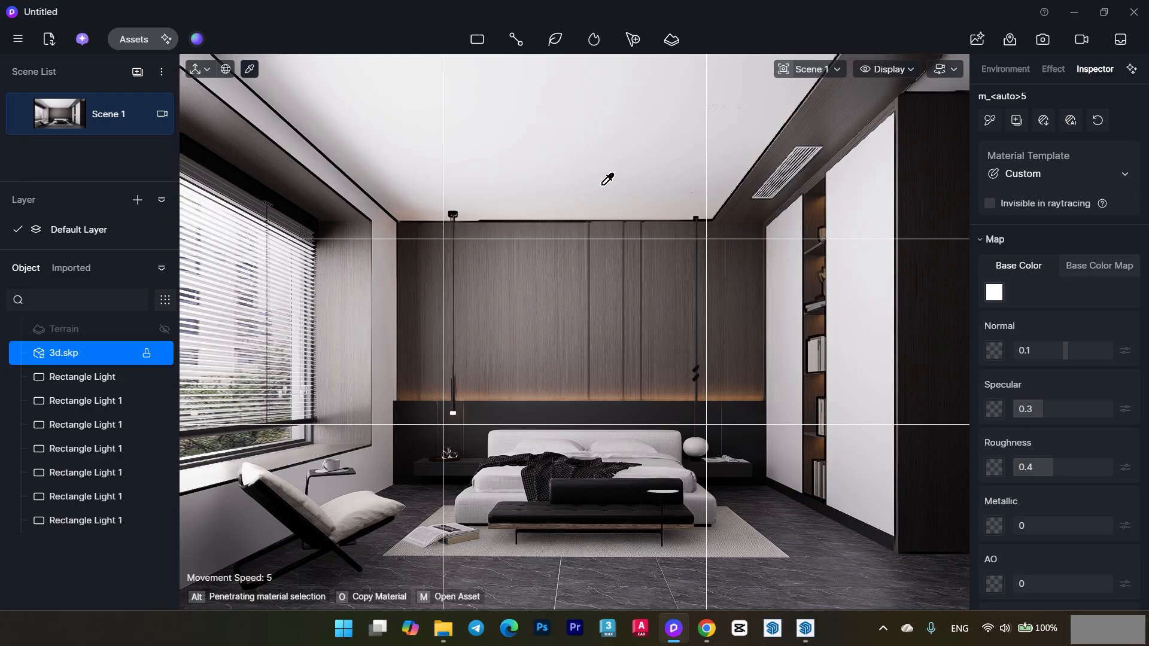
left_click(994, 293)
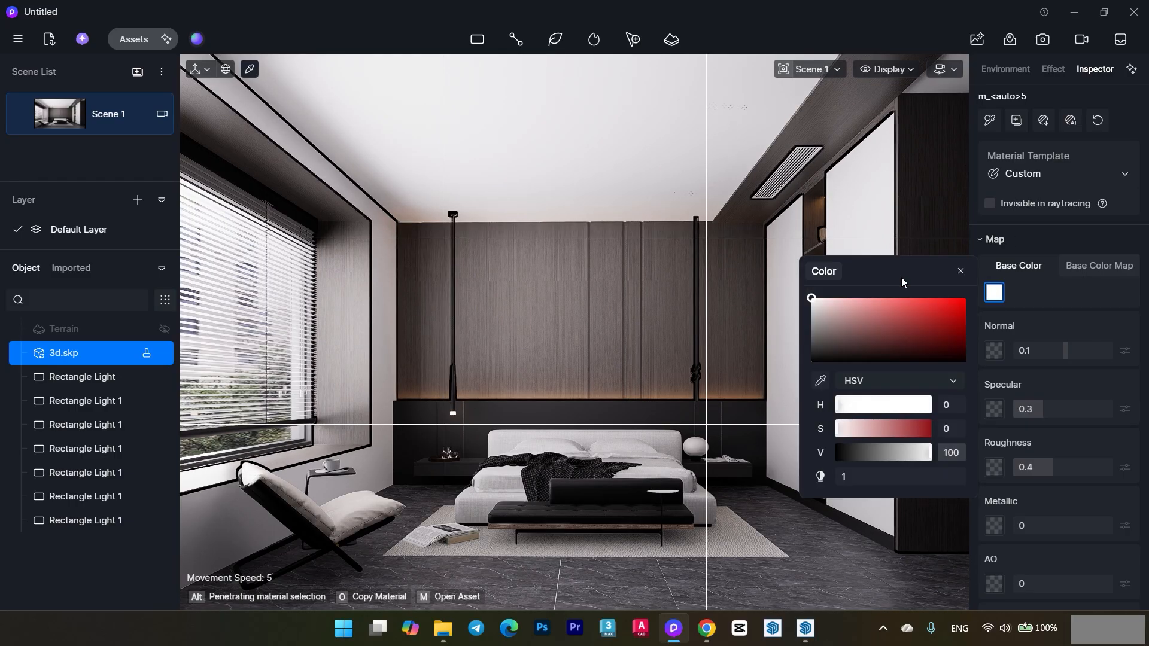
left_click(959, 273)
left_click_drag(1034, 466, 1067, 467)
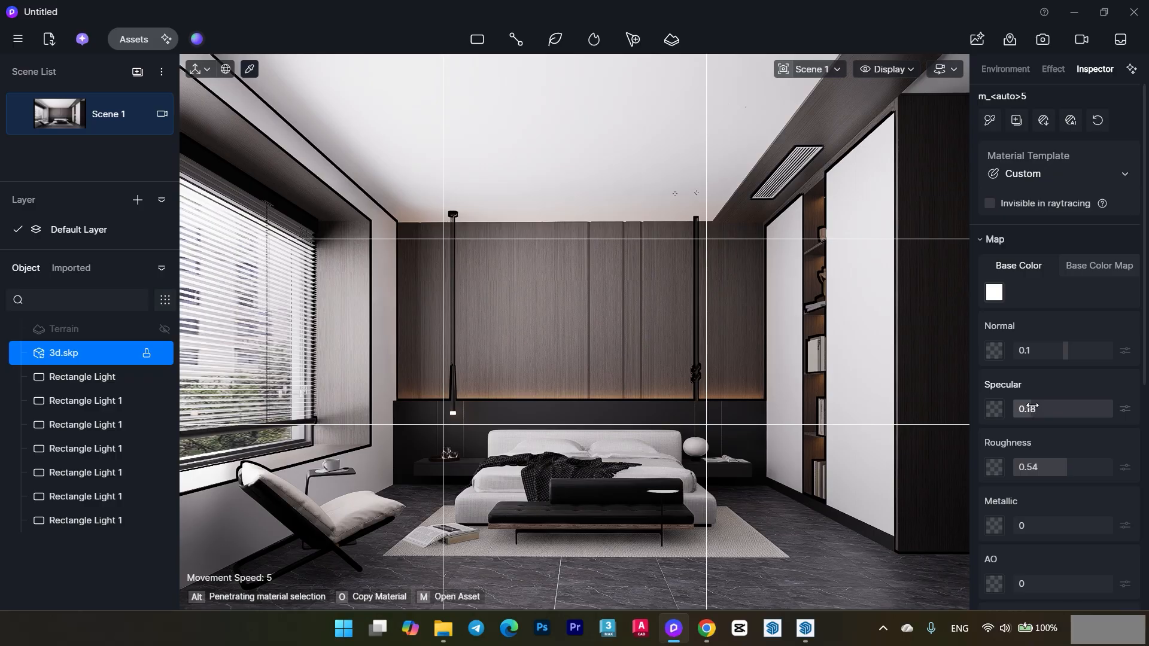
key("Escape")
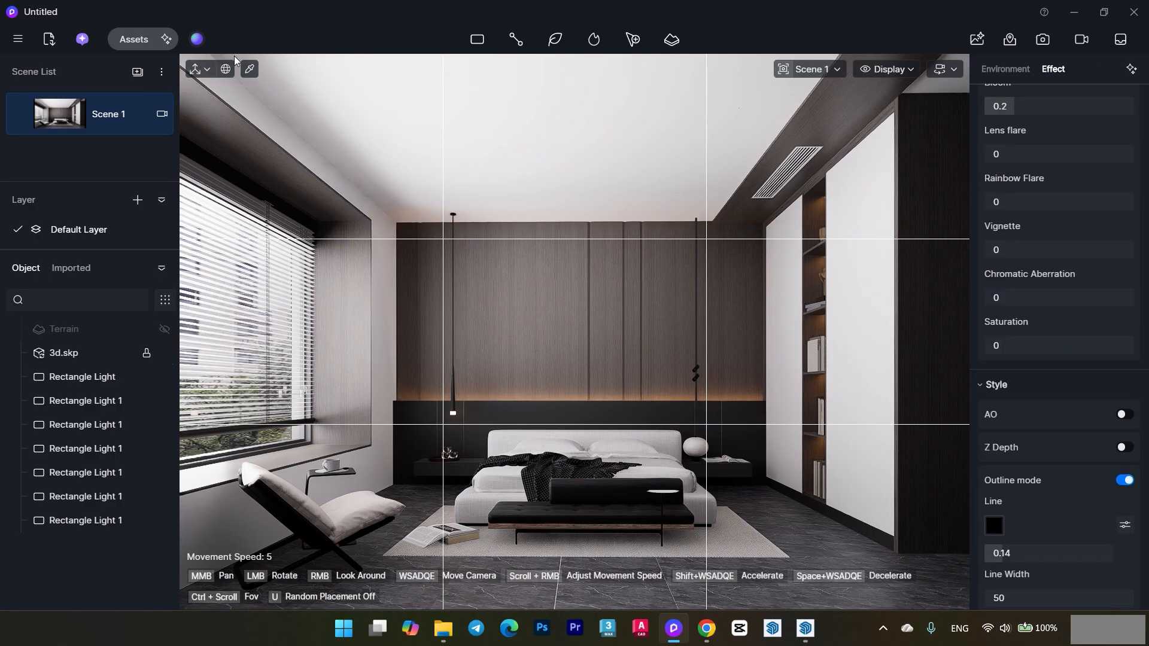
Pick the white wardrobe door material and set its normal to 0.65 and specular to 0.11.
left_click(249, 69)
left_click(855, 287)
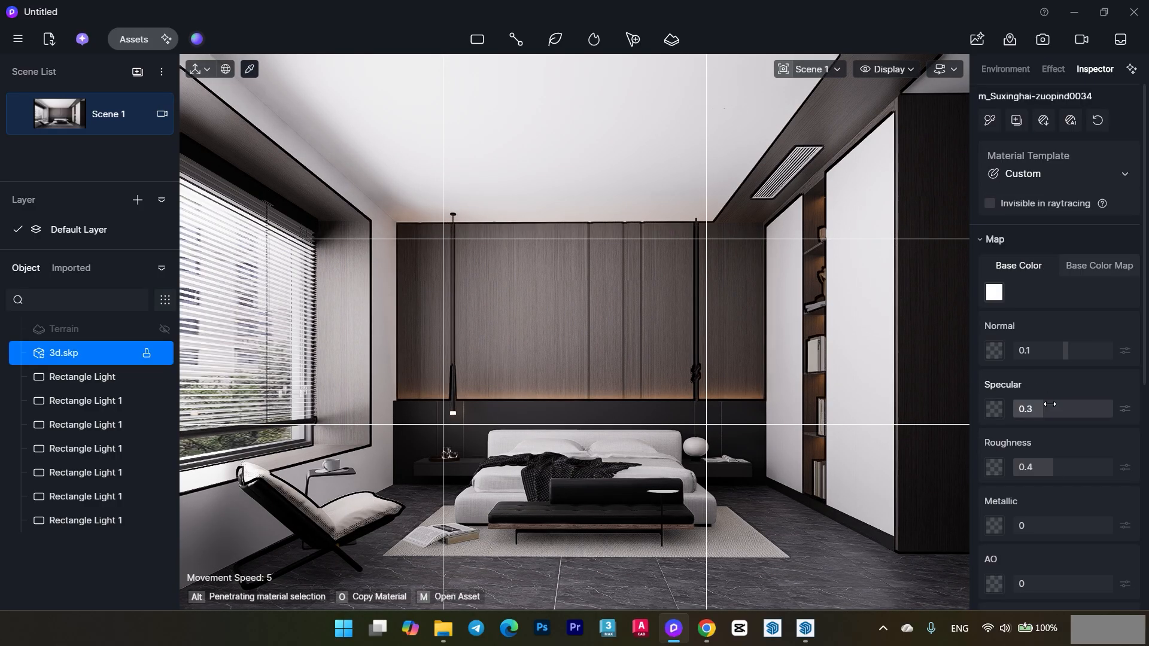
left_click_drag(1067, 354, 1092, 351)
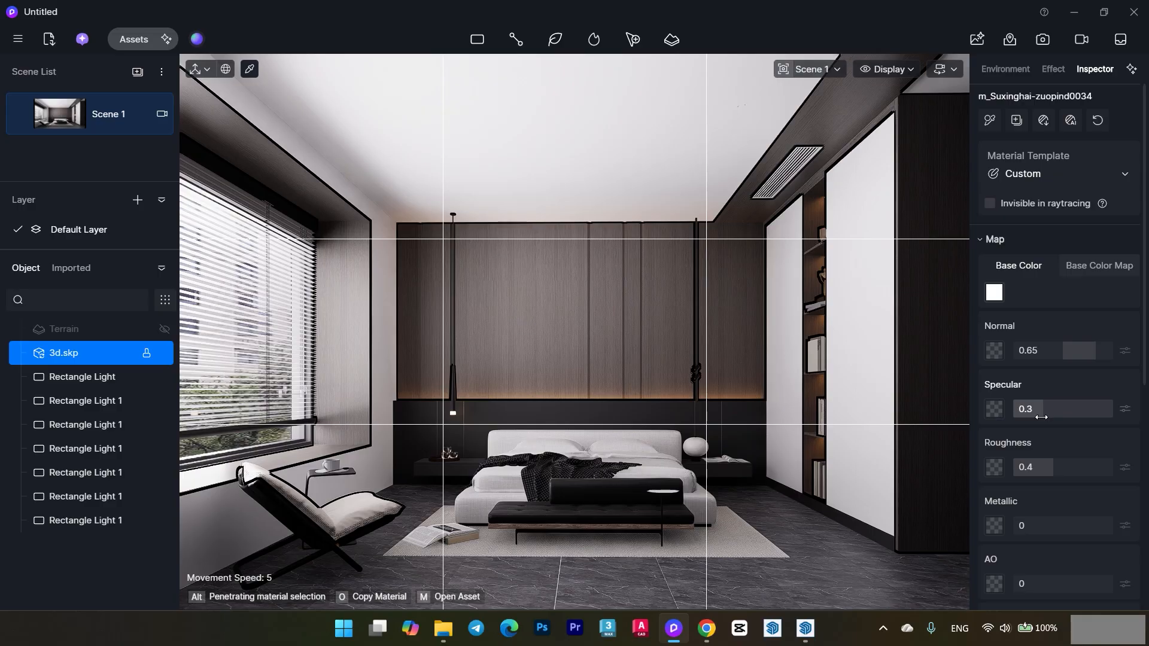
Pick the material of the cup on the side table by the window and set its roughness to 0.09.
scroll(336, 471, "up", 6)
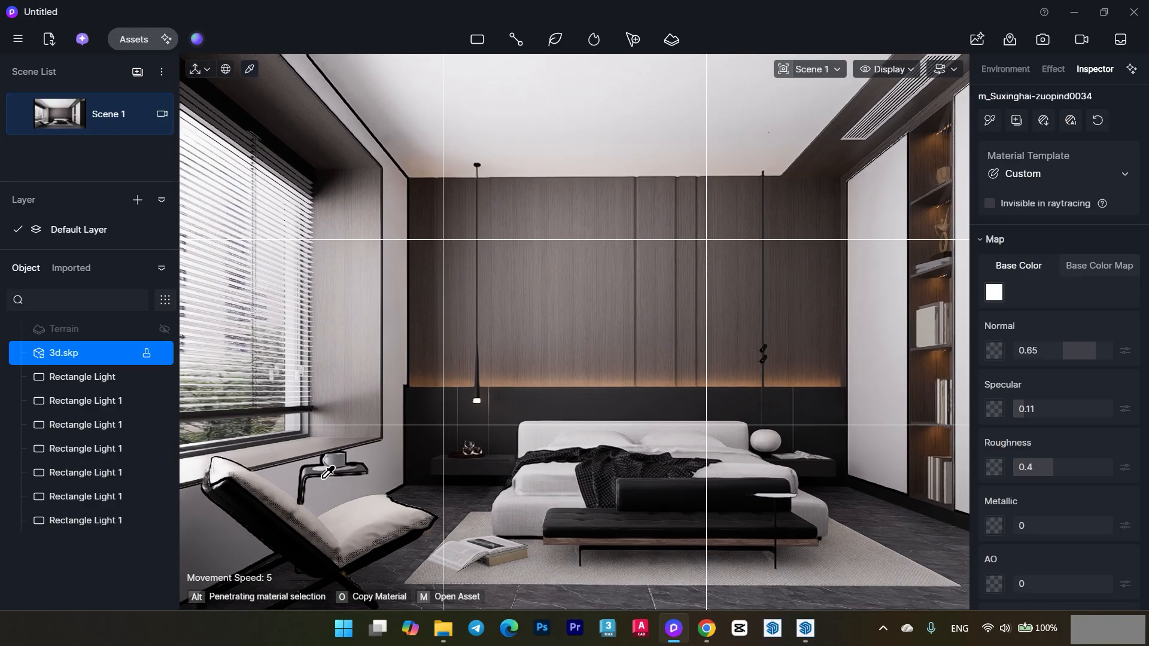
scroll(336, 472, "up", 3)
left_click(355, 405)
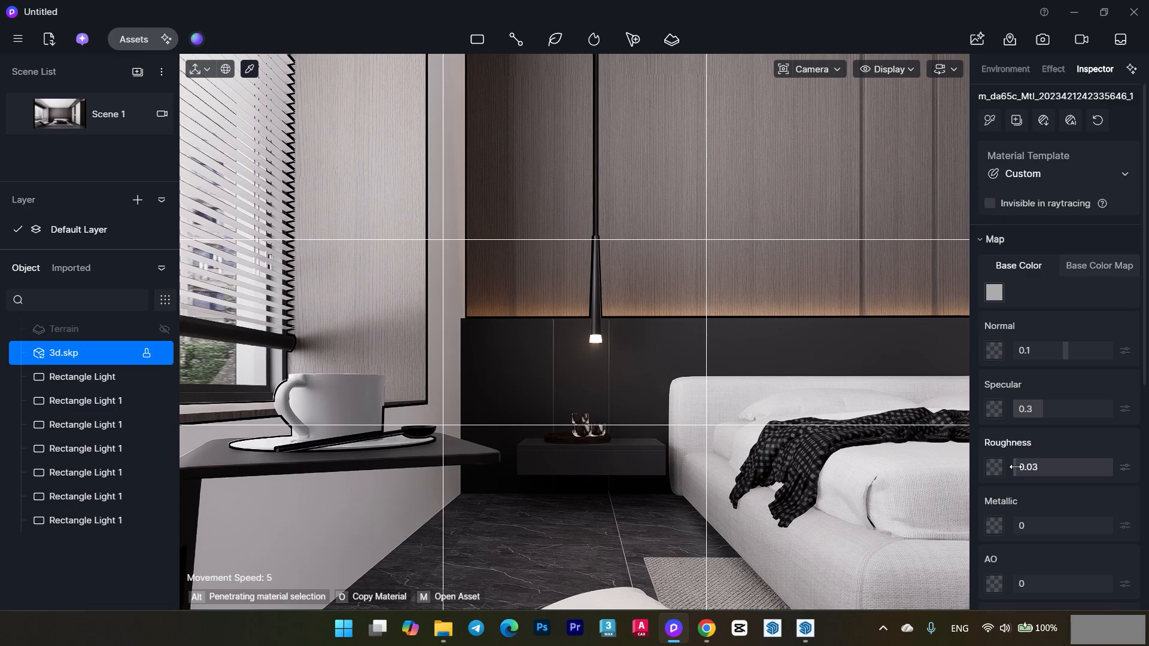
left_click_drag(1015, 466, 1026, 467)
Pick the bulb material inside the black wall spotlights, turn on Emissive, and set its intensity to 46 and color temperature to 4700.
scroll(381, 400, "down", 5)
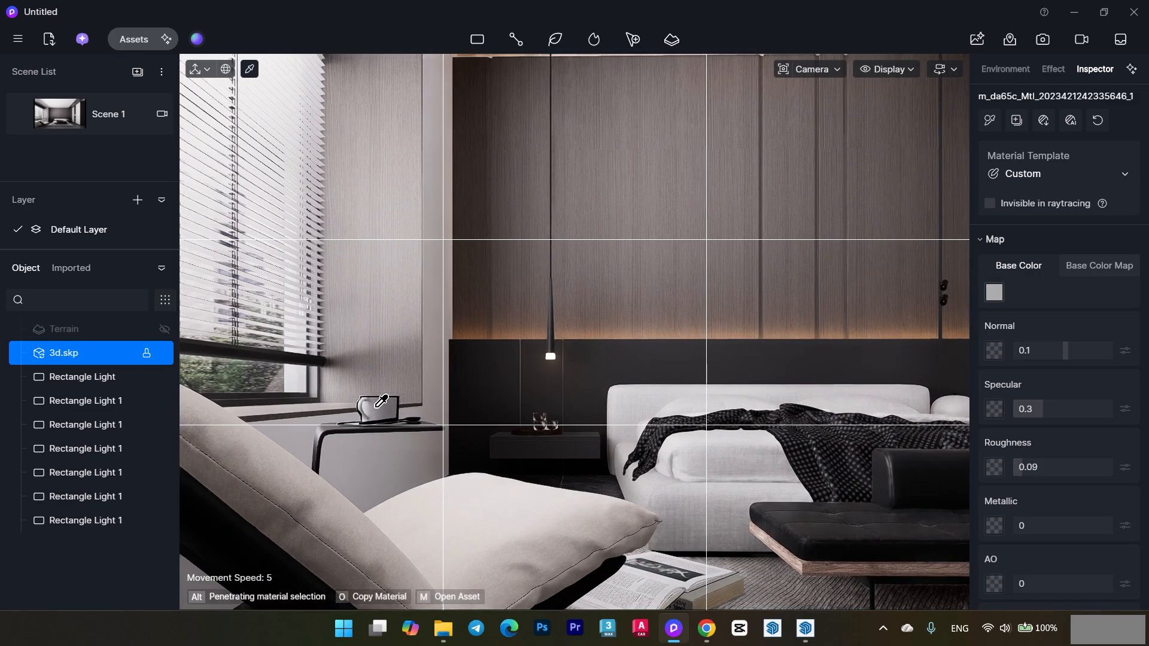
scroll(557, 394, "down", 8)
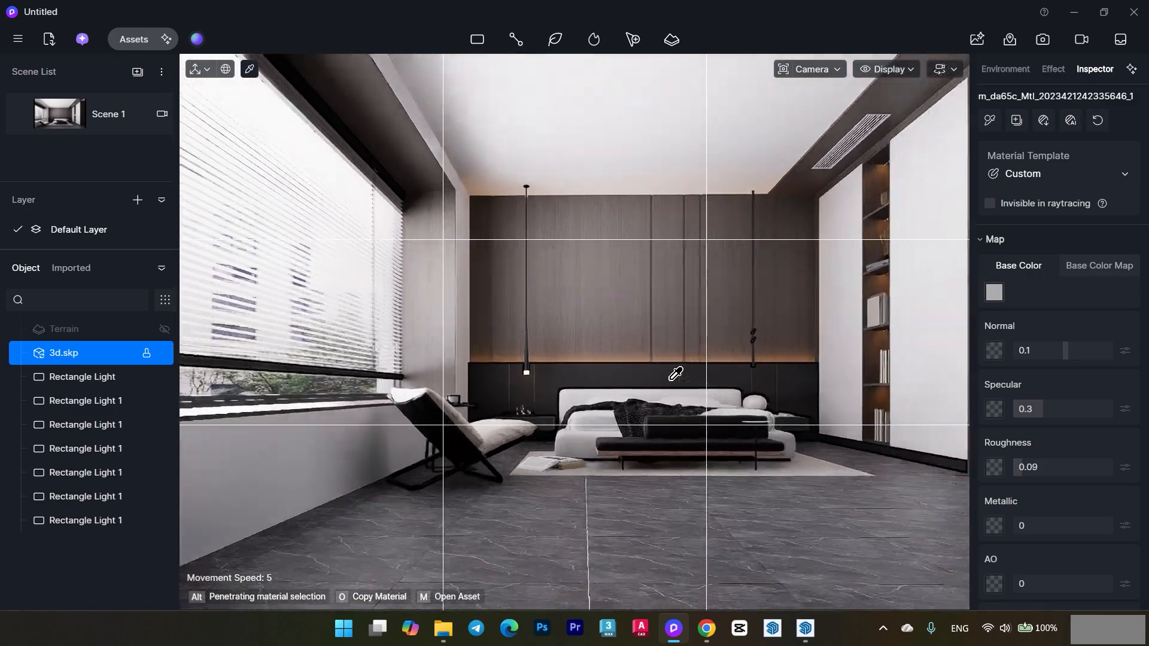
scroll(761, 358, "up", 4)
scroll(766, 351, "up", 8)
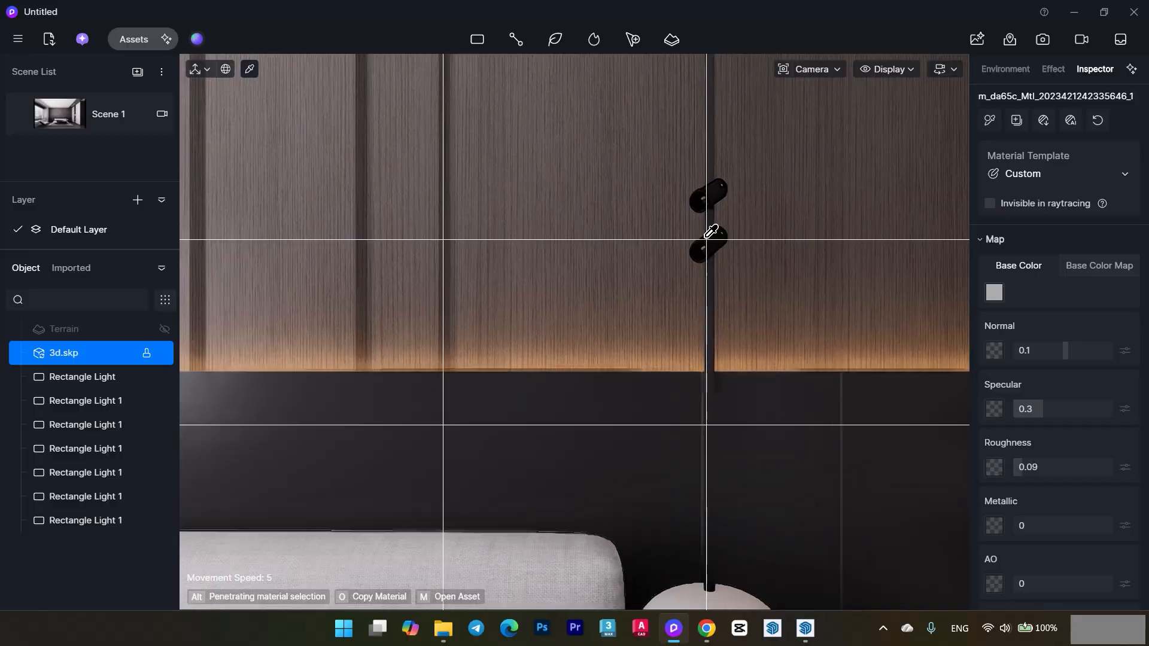
scroll(708, 240, "up", 3)
left_click(707, 240)
scroll(1047, 431, "down", 2)
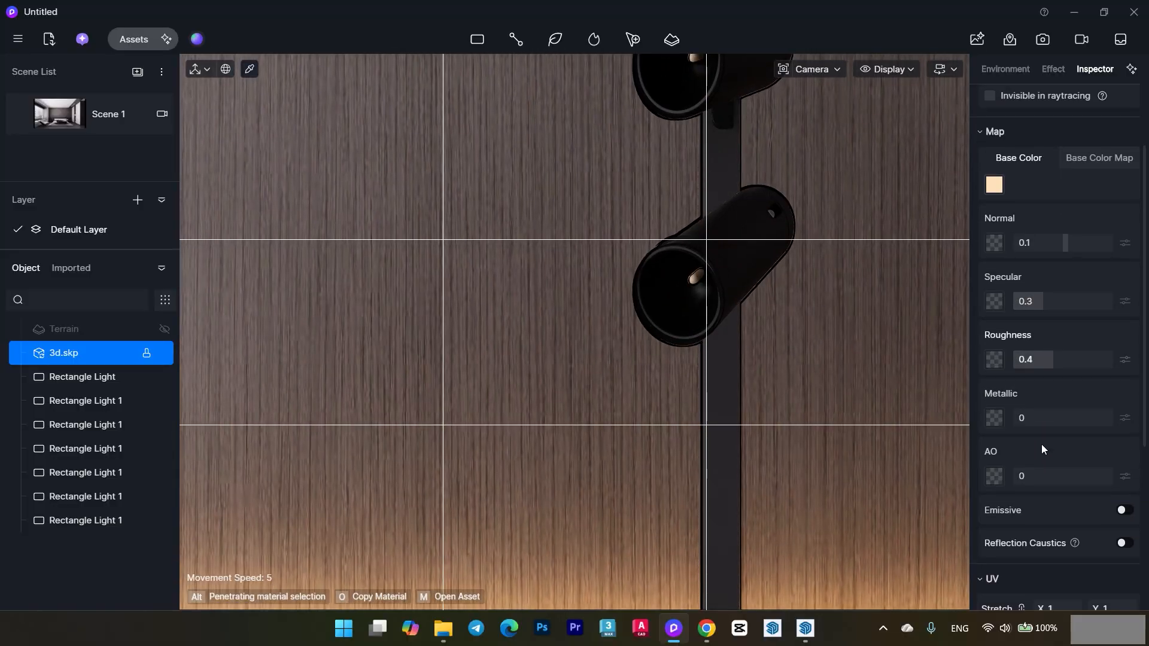
left_click(1121, 509)
scroll(1136, 533, "down", 1)
left_click(995, 575)
scroll(995, 574, "down", 2)
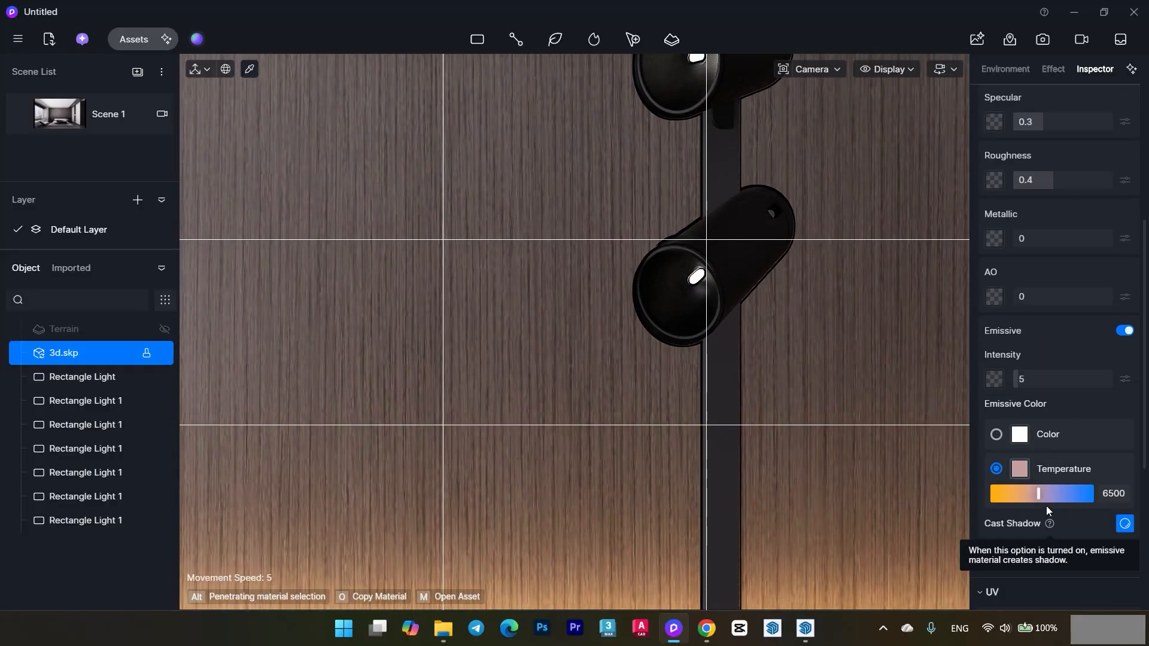
left_click_drag(1020, 380, 1005, 405)
Try to apply the spotlights' emissive bulb material to the round bedside lamp globe, and undo it.
scroll(576, 379, "down", 6)
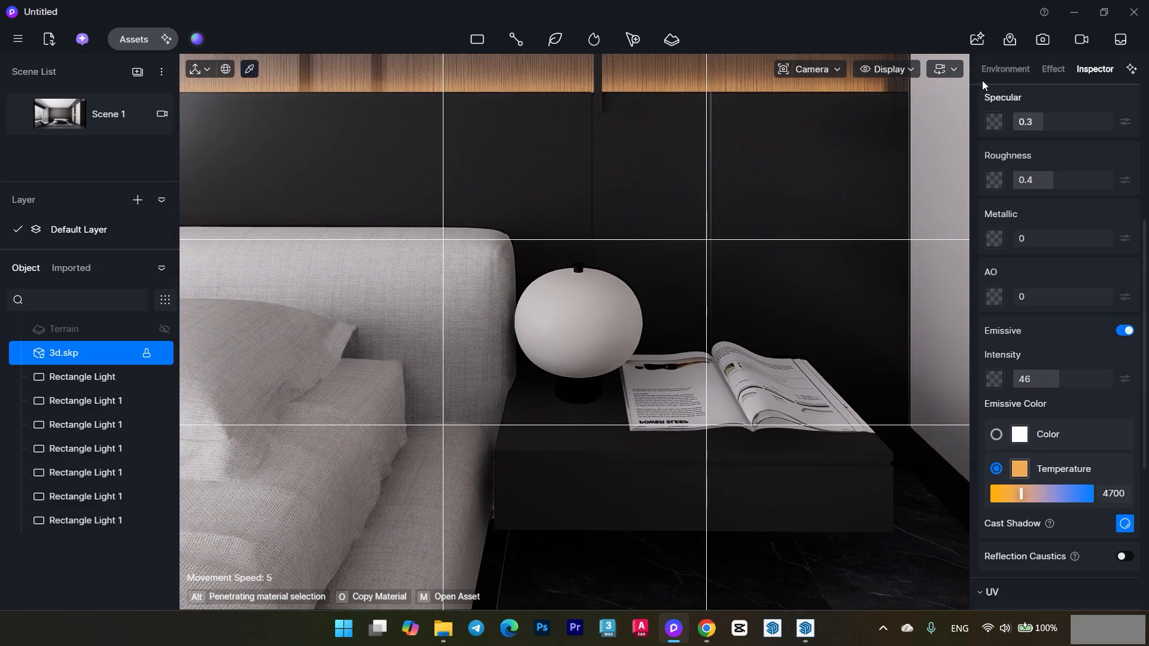
scroll(1017, 194, "up", 3)
scroll(1016, 193, "up", 2)
left_click(990, 125)
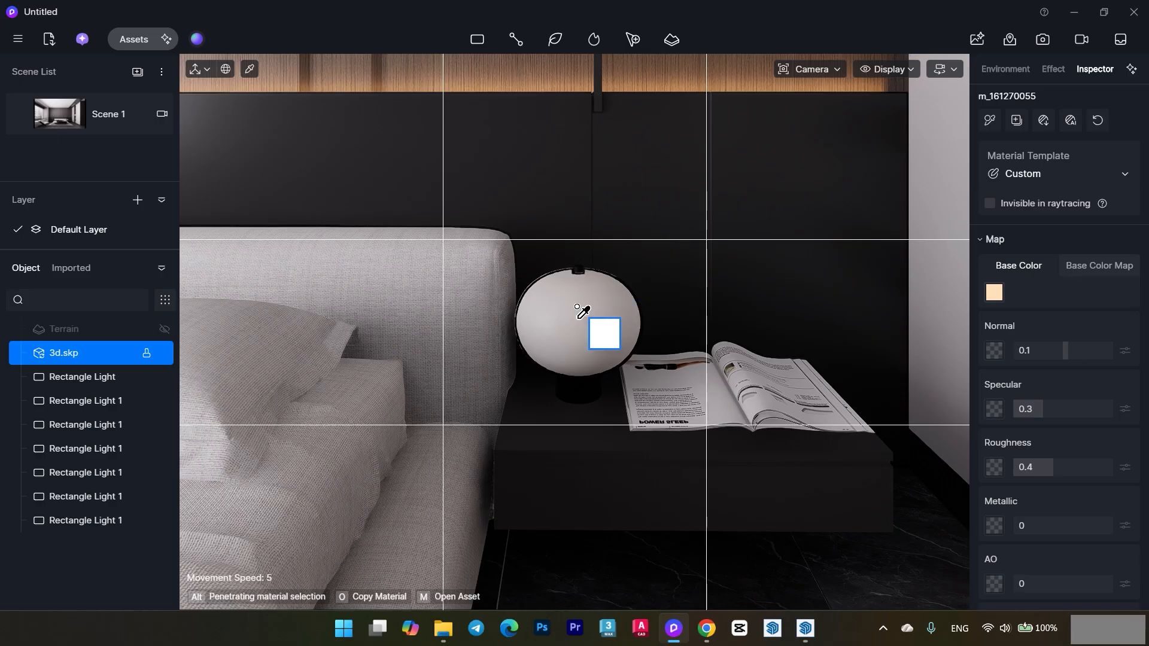
left_click(582, 305)
scroll(599, 338, "down", 6)
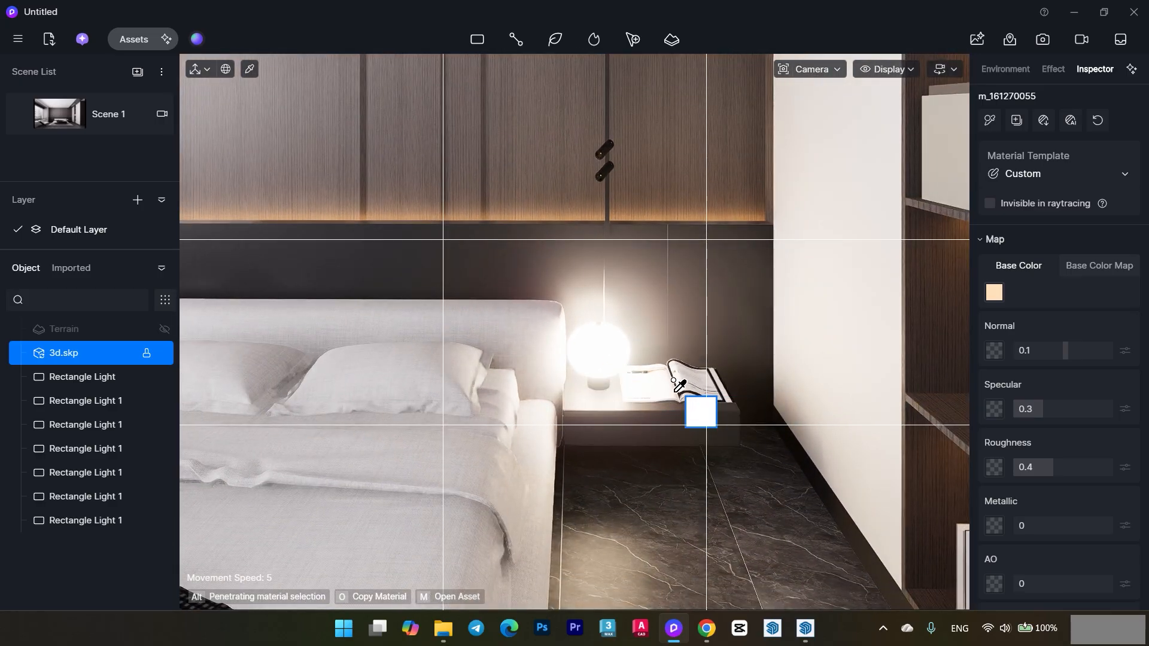
key("ctrl+z")
scroll(604, 359, "up", 5)
key("Escape")
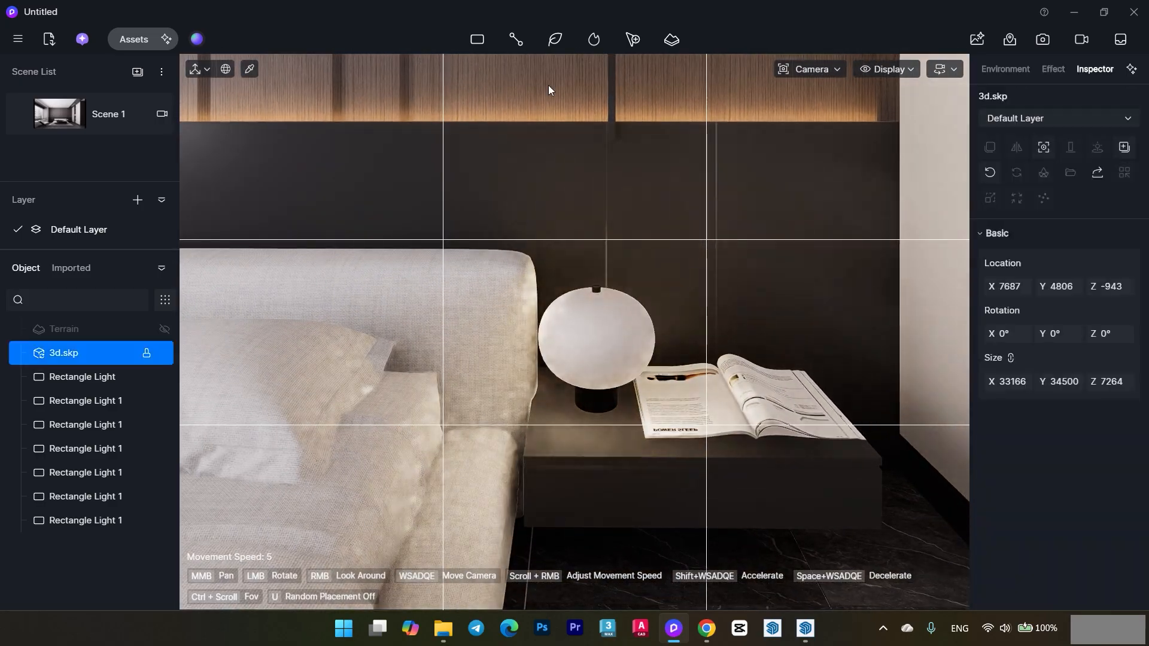
Pick the white globe material of the bedside lamp and set its roughness to 0.07.
left_click(250, 69)
left_click(899, 364)
left_click_drag(1060, 461, 1041, 461)
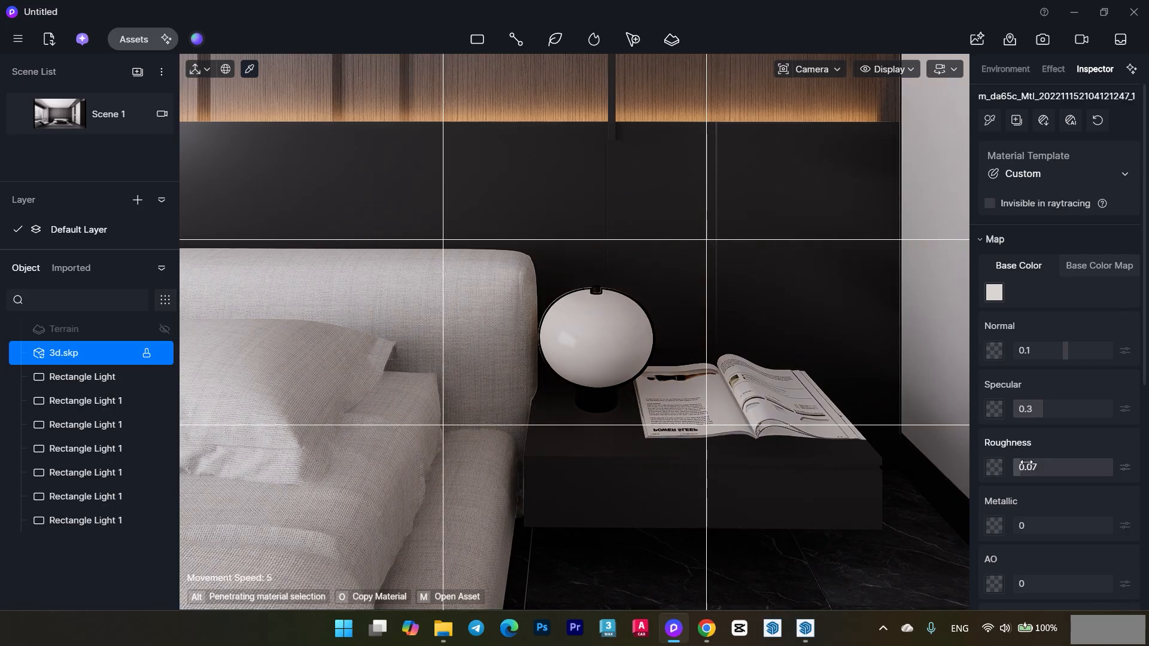
scroll(1053, 419, "down", 2)
scroll(1053, 299, "up", 3)
Try the Subsurface scattering template on the bedside lamp globe's material, and undo it.
left_click(1053, 174)
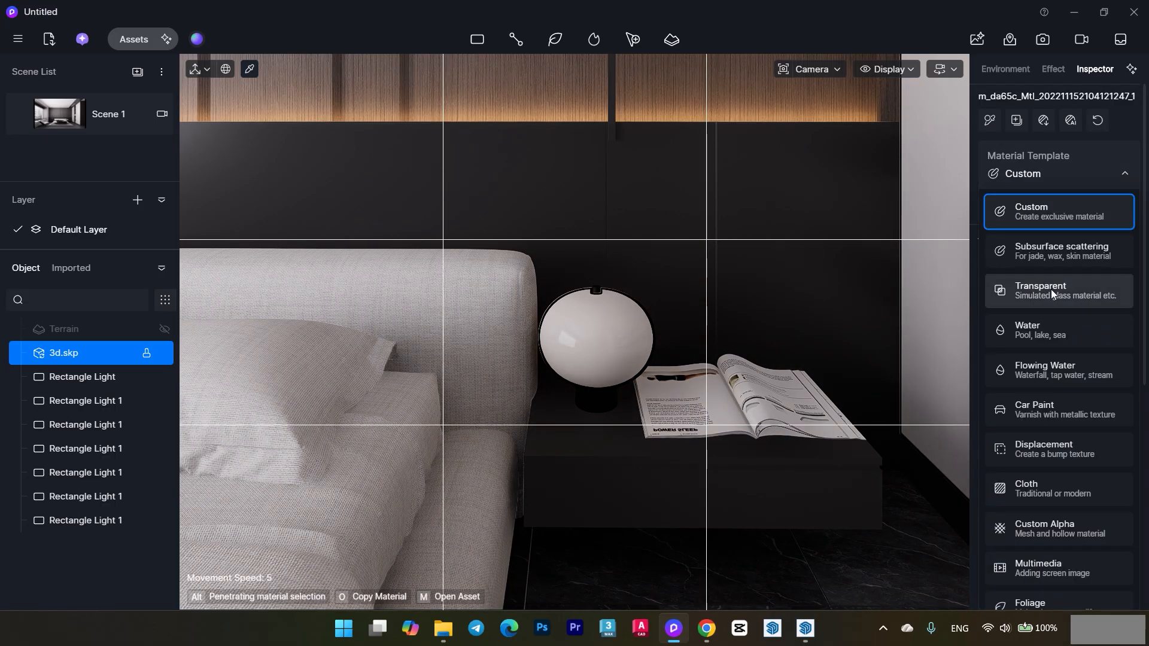
left_click(1056, 254)
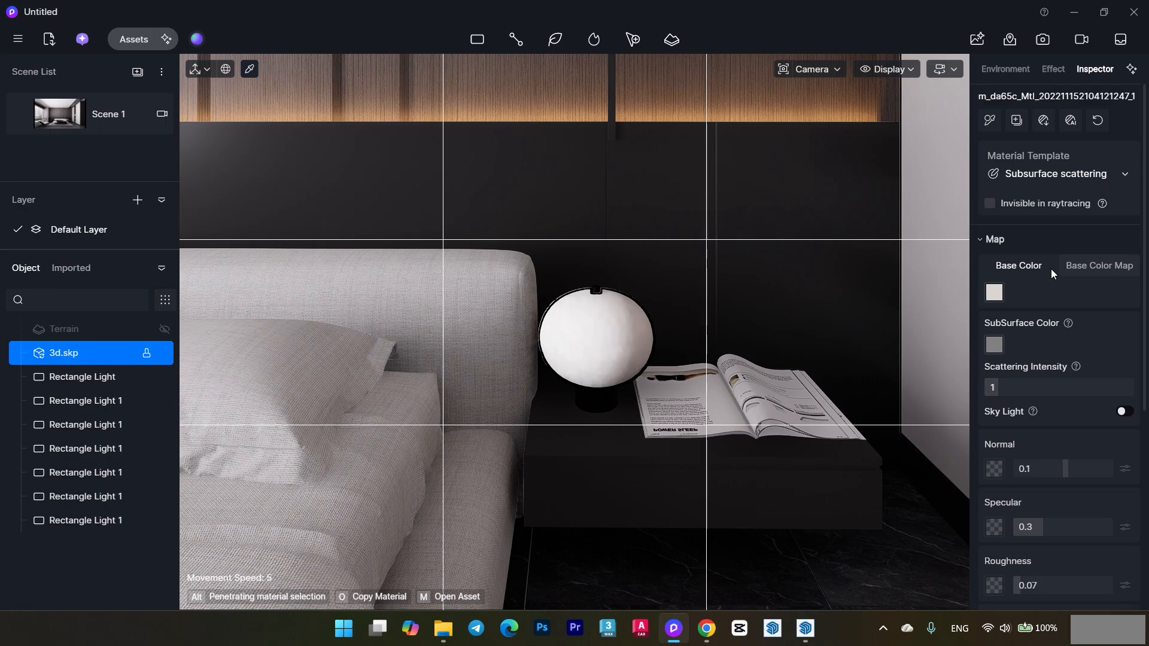
key("ctrl+z")
key("ctrl+z")
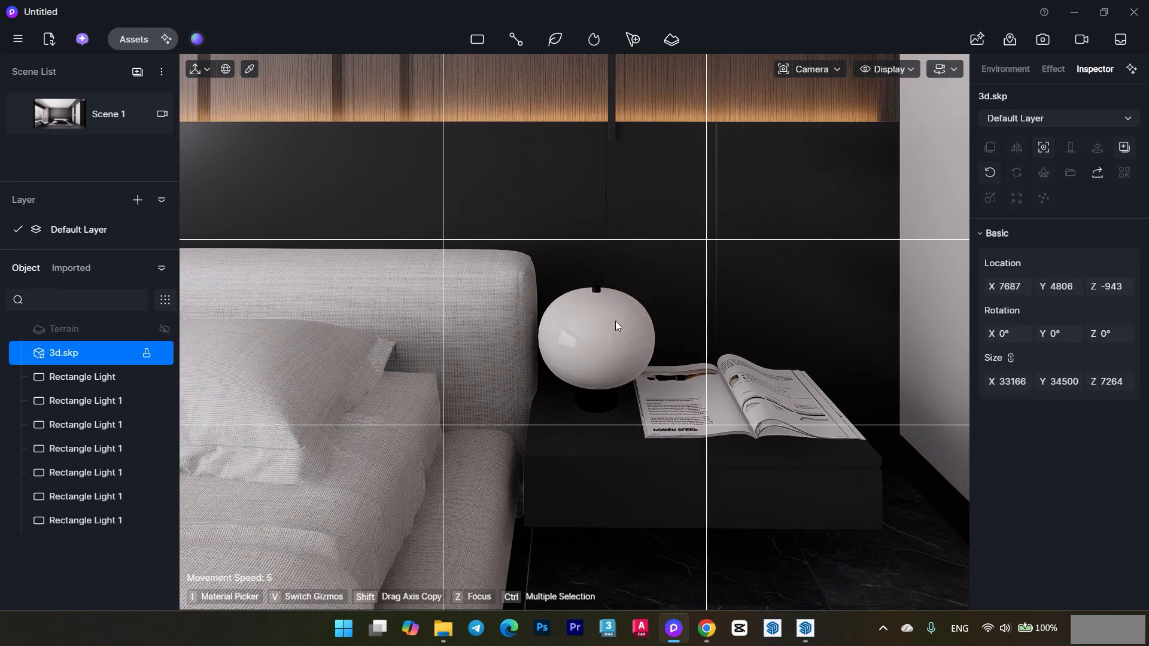
Return to the Scene 1 view, pick the floor tile material, and set its roughness to 0.08 and metallic to 0.03.
left_click(135, 113)
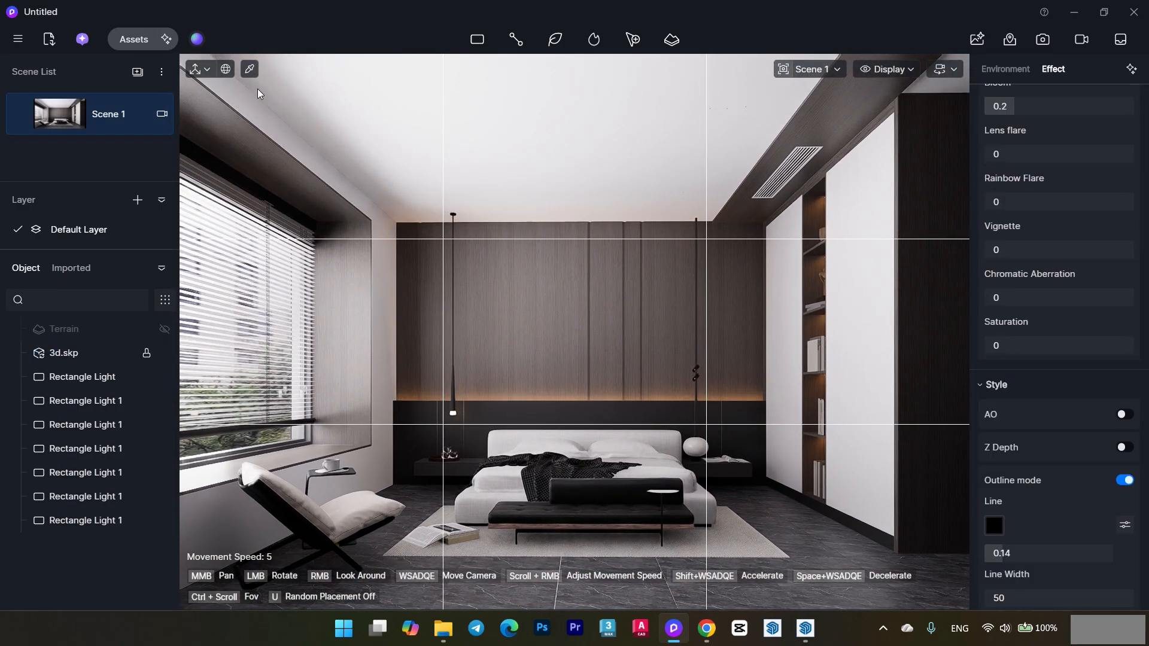
left_click(250, 69)
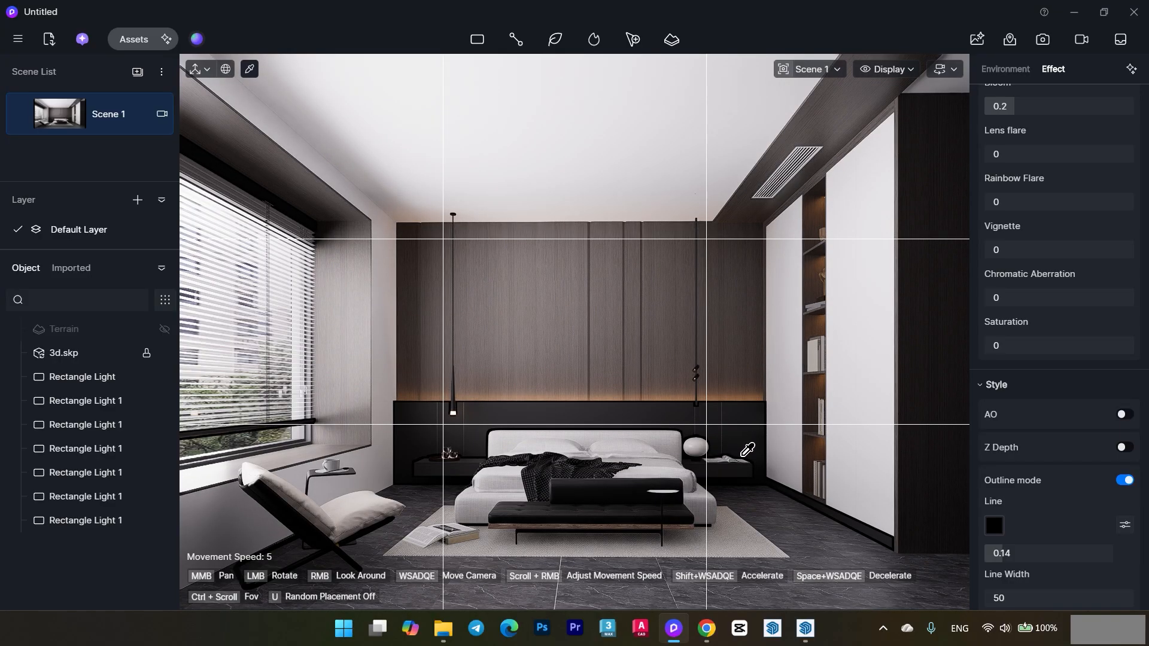
left_click(809, 546)
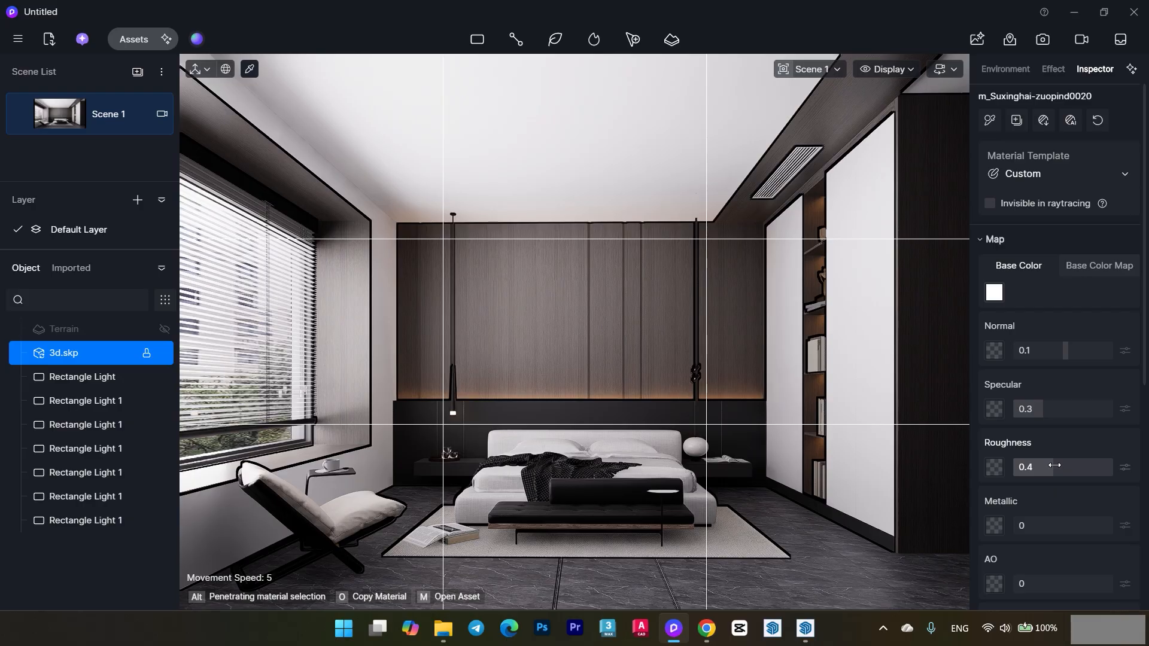
left_click_drag(1054, 467, 1019, 462)
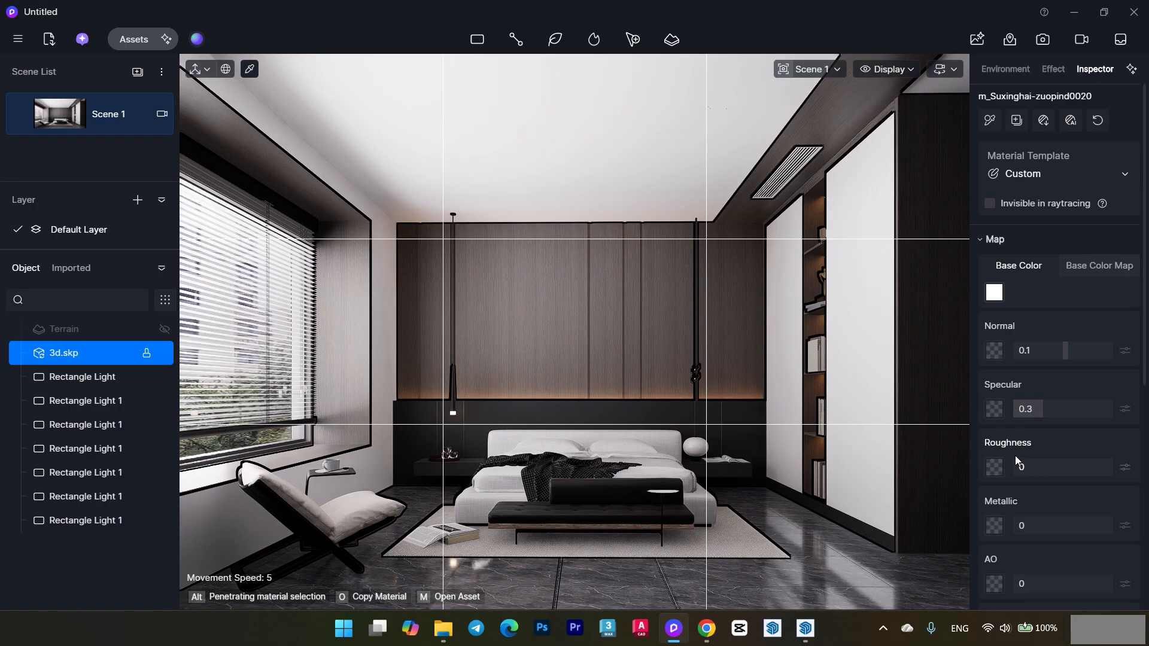
left_click_drag(1015, 456, 1015, 456)
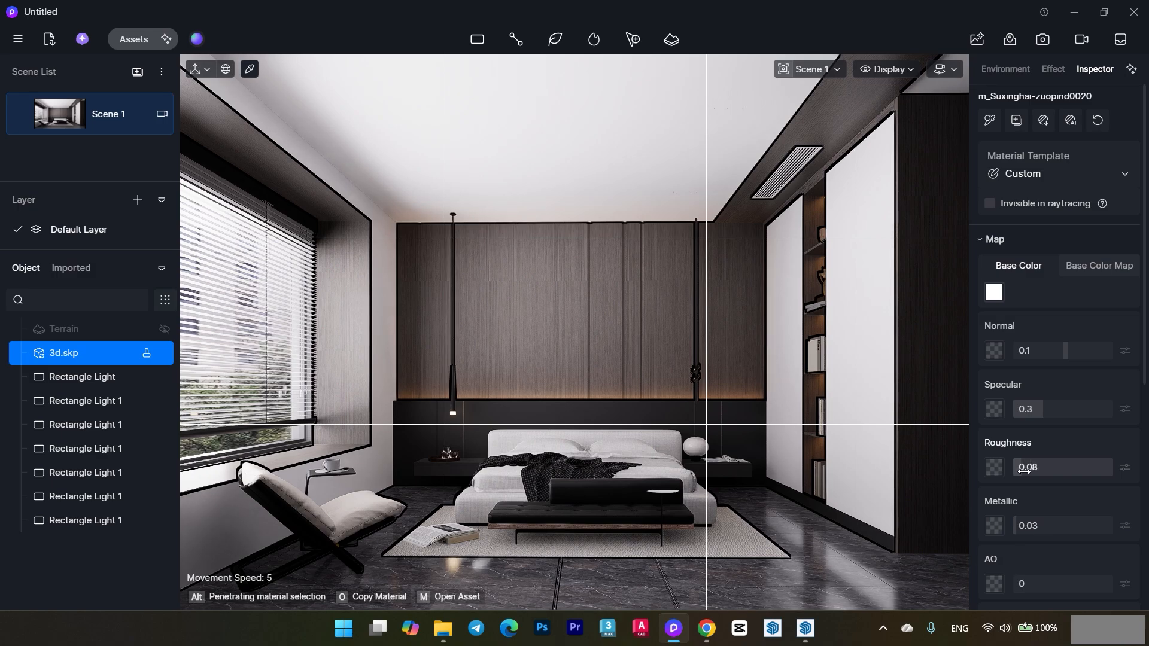
left_click(870, 413)
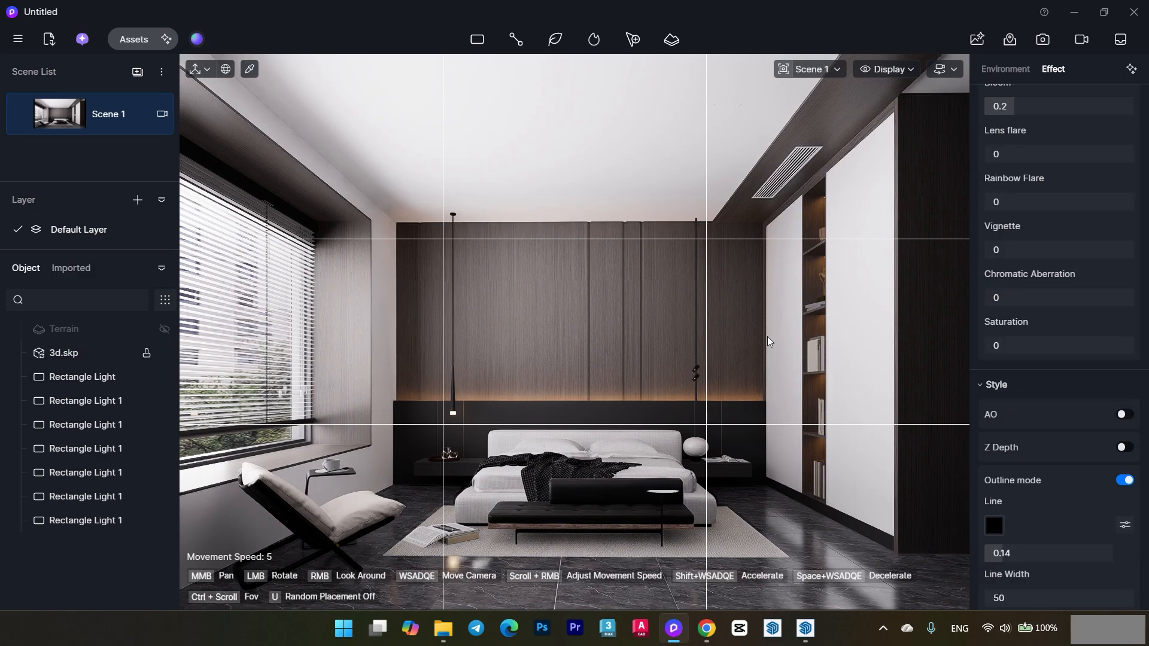
Place a point light with a 3350 color temperature and 1024 attenuation radius, and move it beneath the pendant lamp nearest the window.
mouse_move(476, 42)
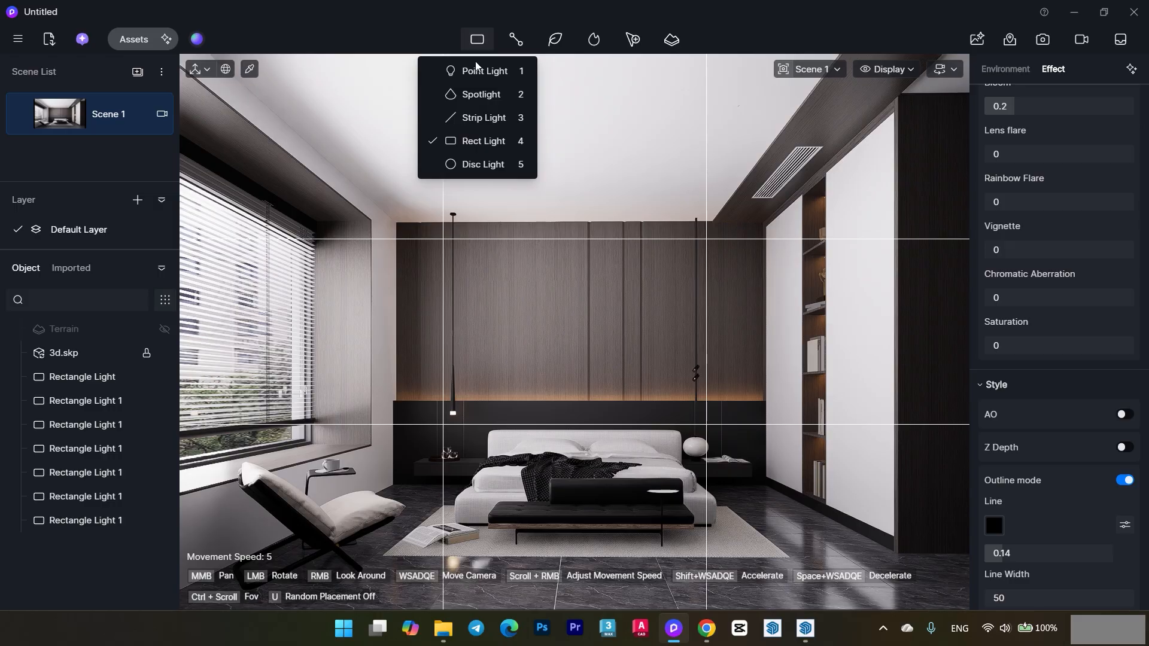
left_click(477, 92)
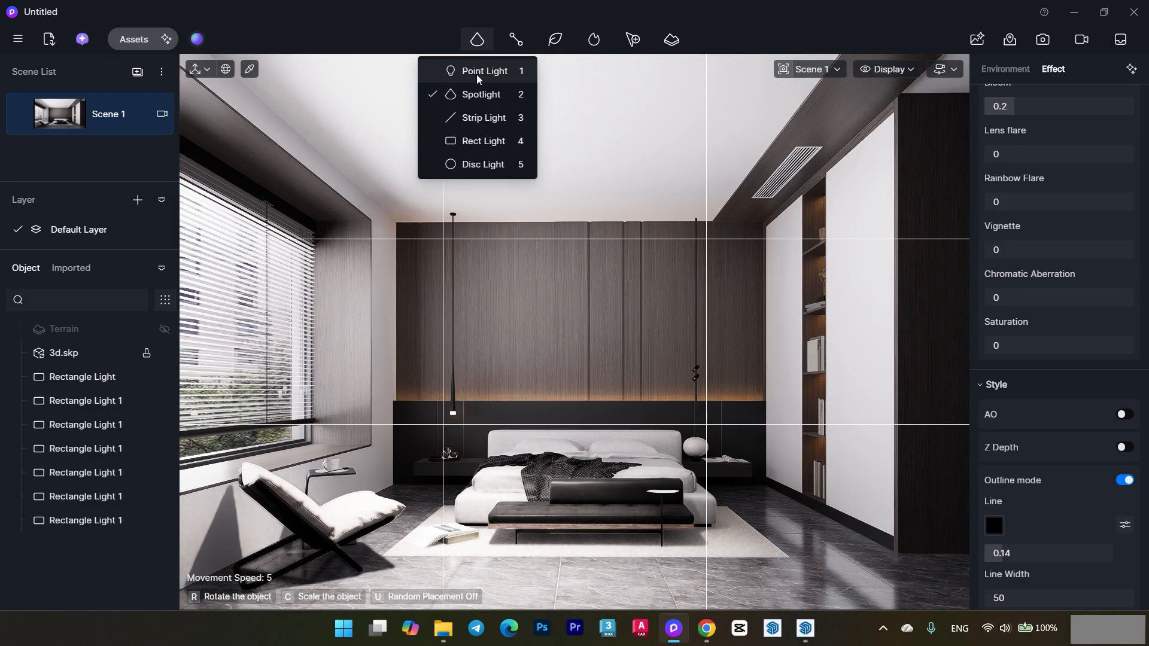
left_click(476, 74)
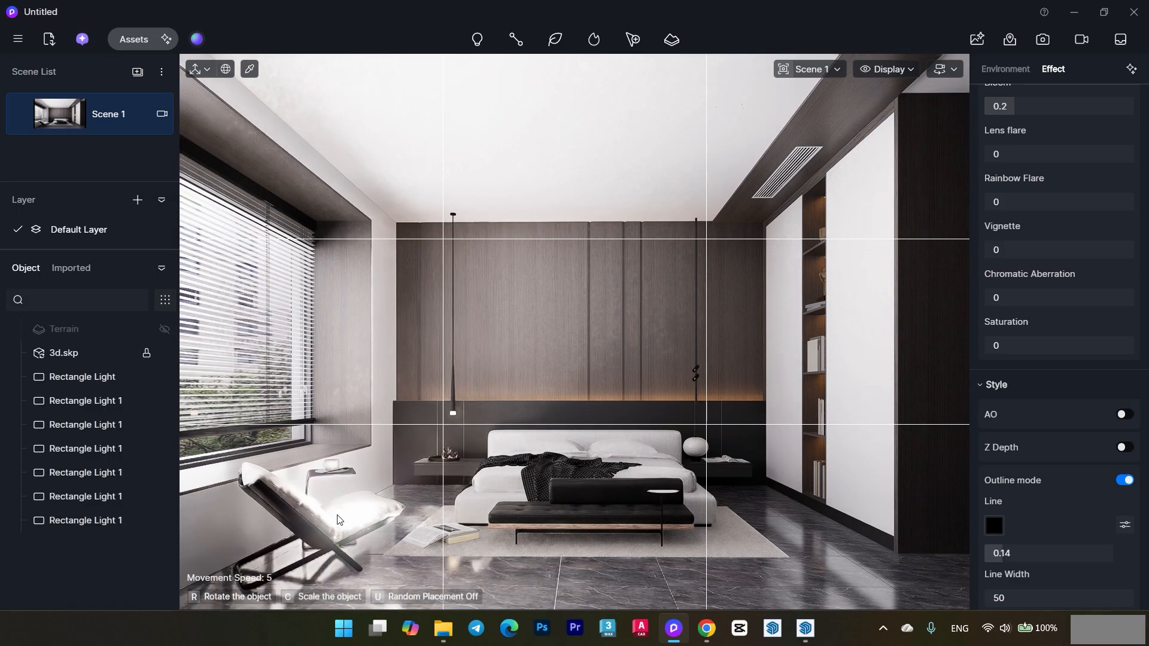
left_click(336, 509)
left_click_drag(1044, 391, 994, 386)
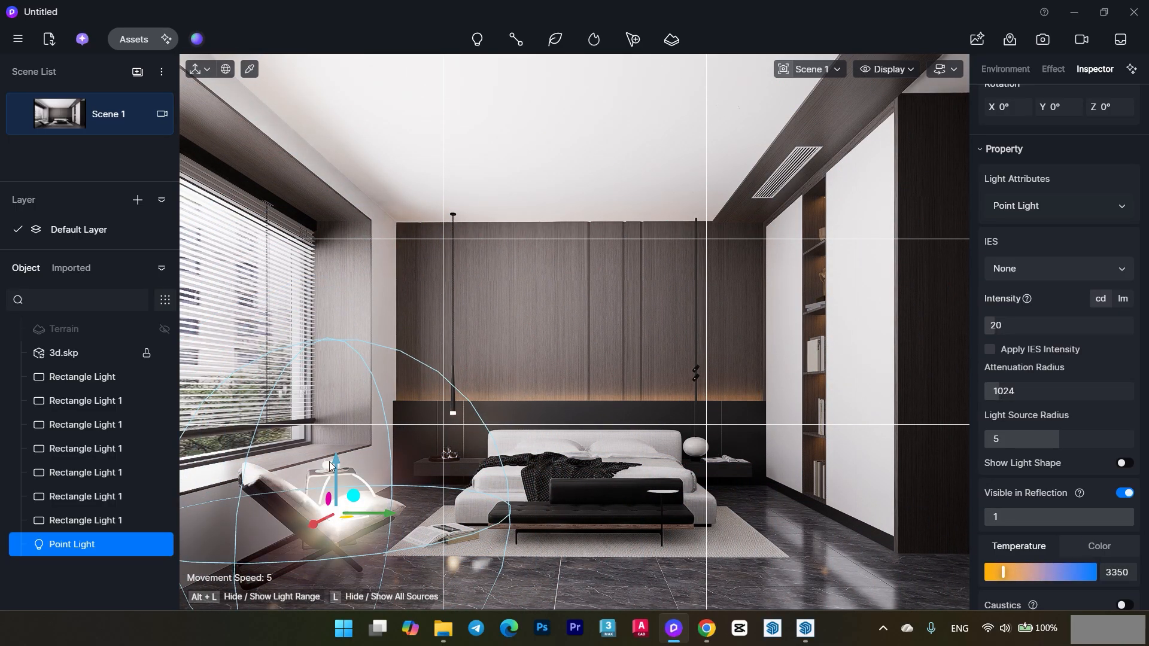
left_click_drag(330, 465, 361, 320)
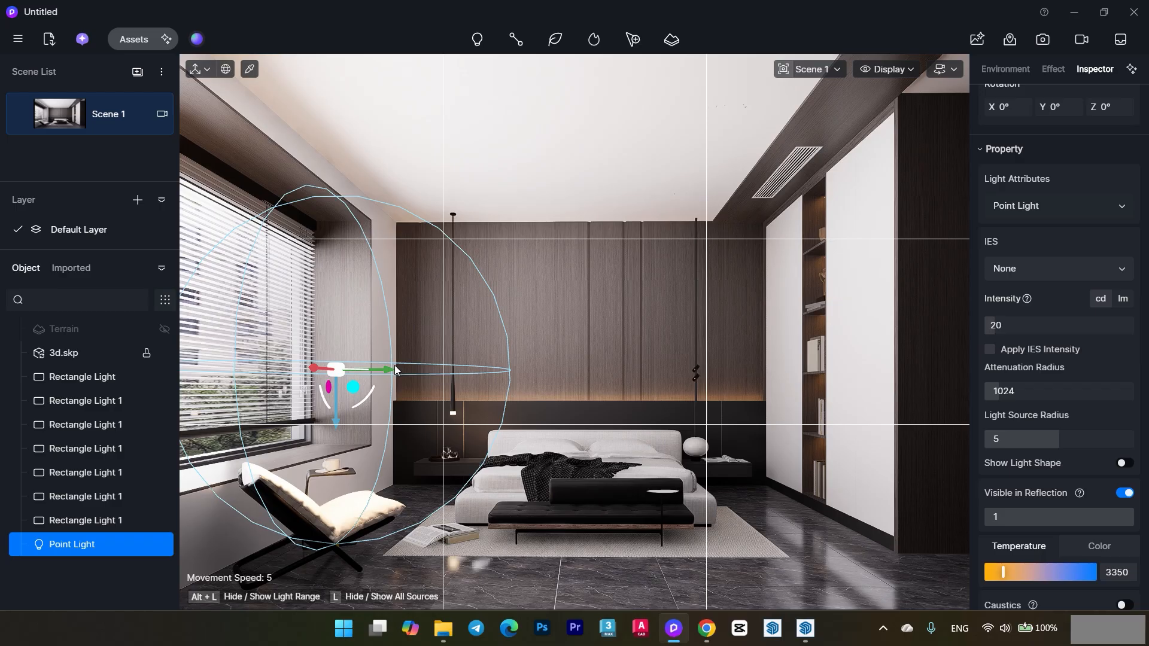
left_click_drag(393, 369, 448, 473)
Set the point light's intensity to 18.9, attenuation radius to 627 and source radius to 3.7, and show light icons in the viewport.
left_click_drag(997, 328, 996, 327)
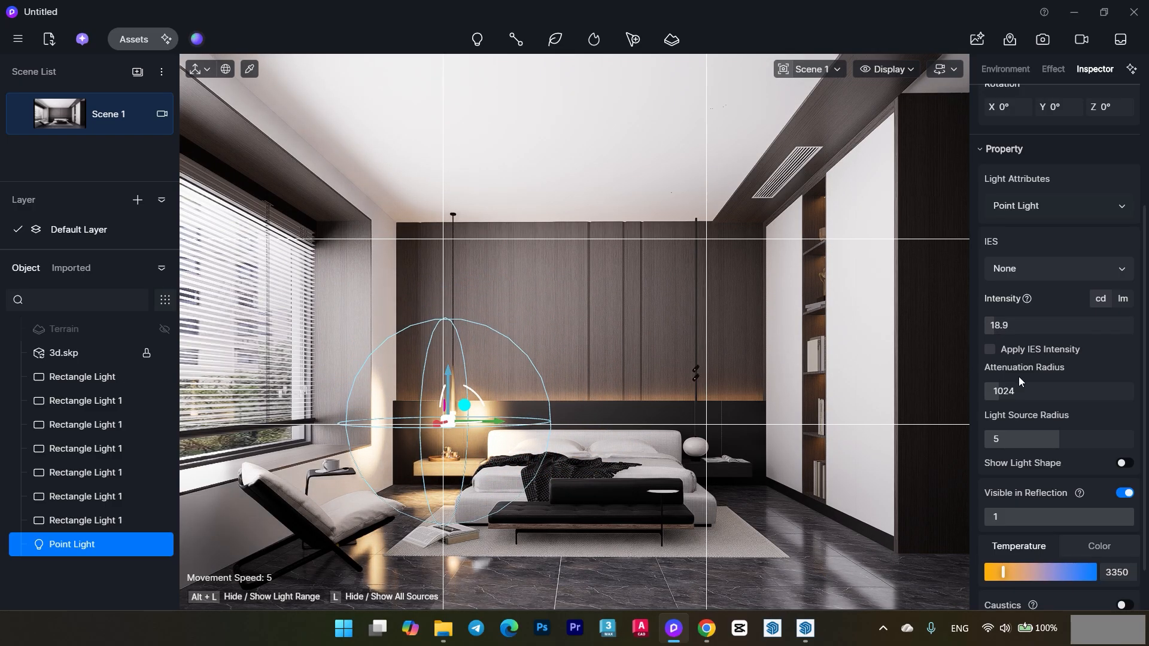
left_click_drag(1058, 439, 1040, 437)
left_click_drag(1006, 391, 999, 392)
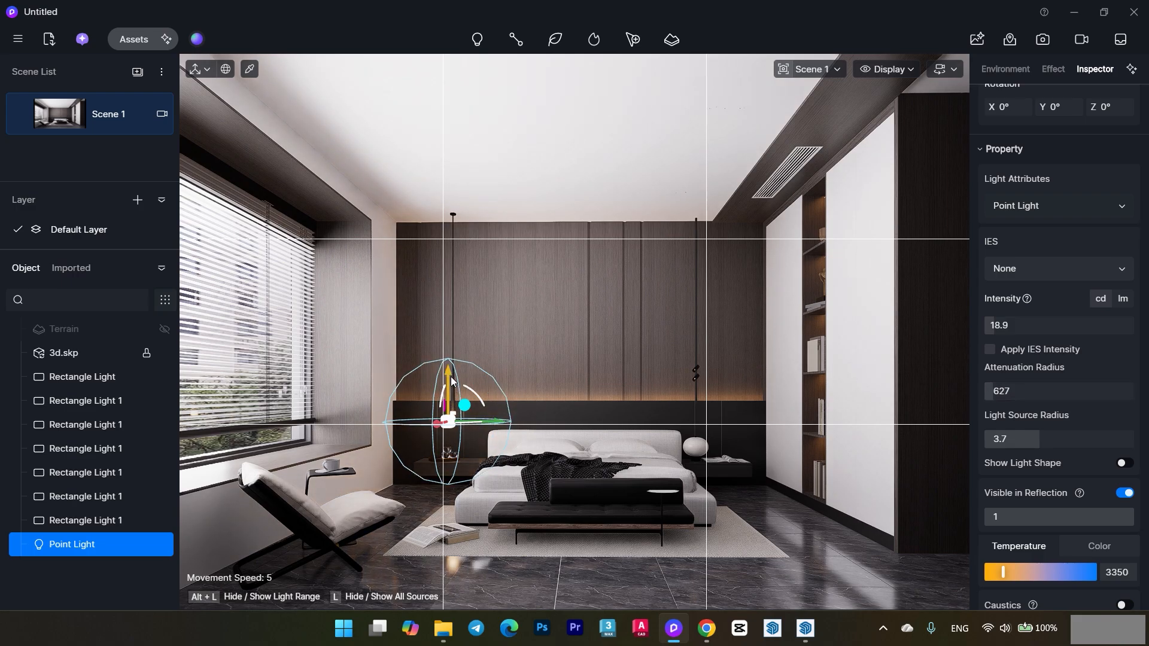
mouse_move(452, 381)
left_mouse_down()
mouse_move(453, 407)
mouse_move(457, 376)
left_mouse_up()
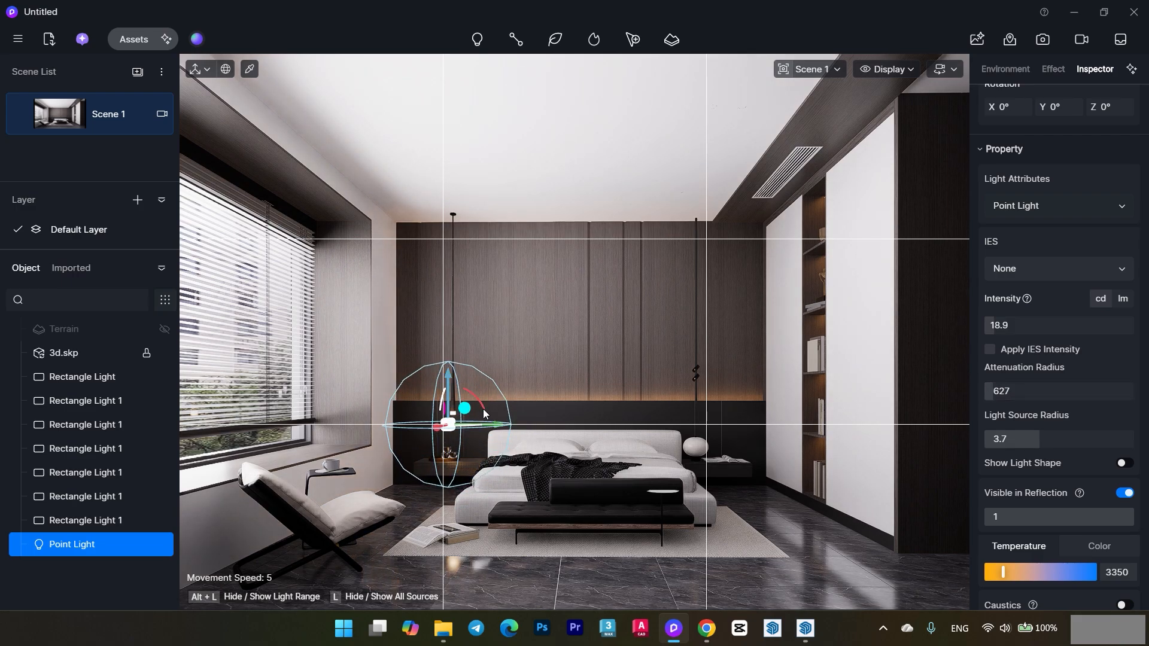
left_click(540, 327)
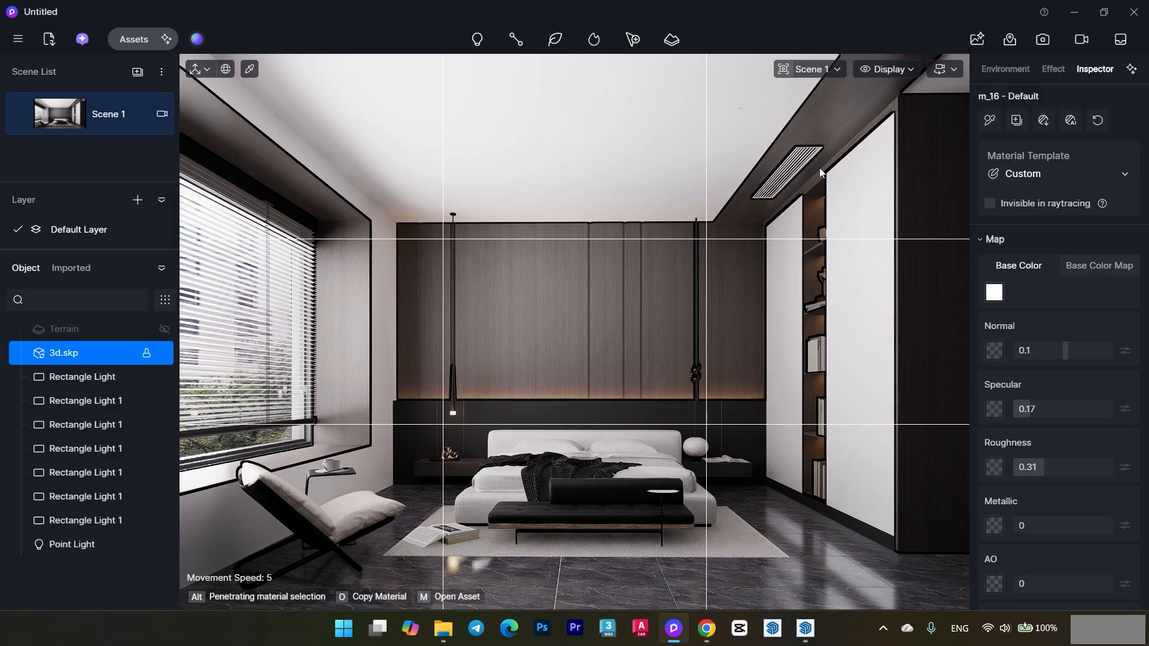
left_click(877, 73)
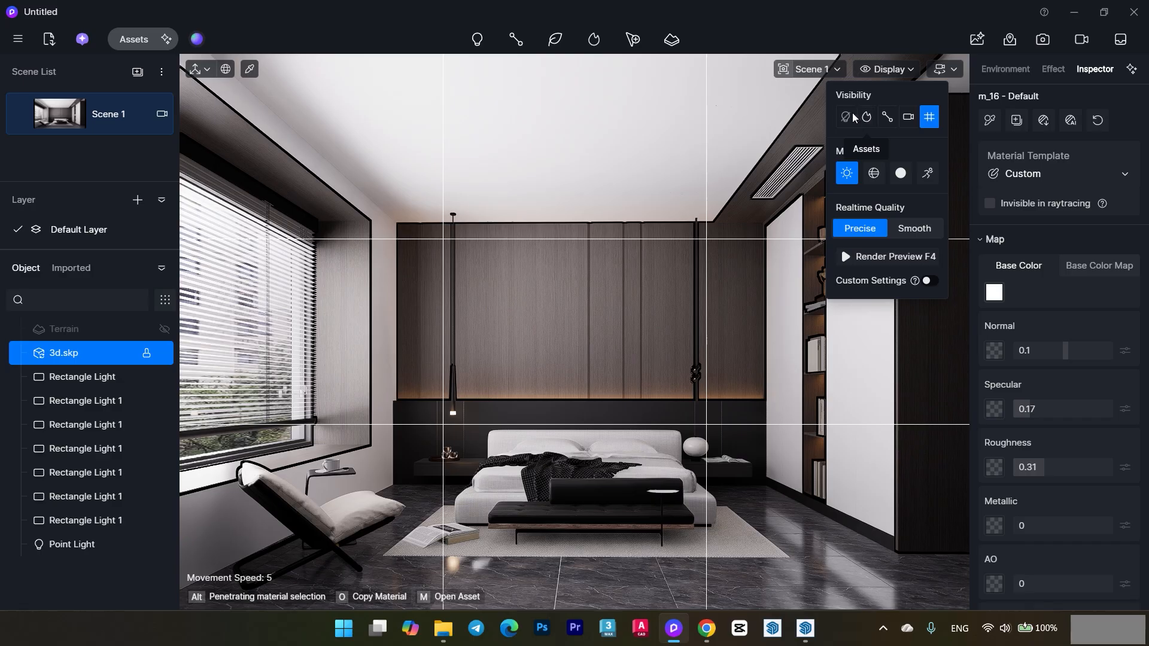
Try a copy of the point light over the nightstand near the wardrobe with intensity 13.7, and delete the copy.
left_click(454, 425)
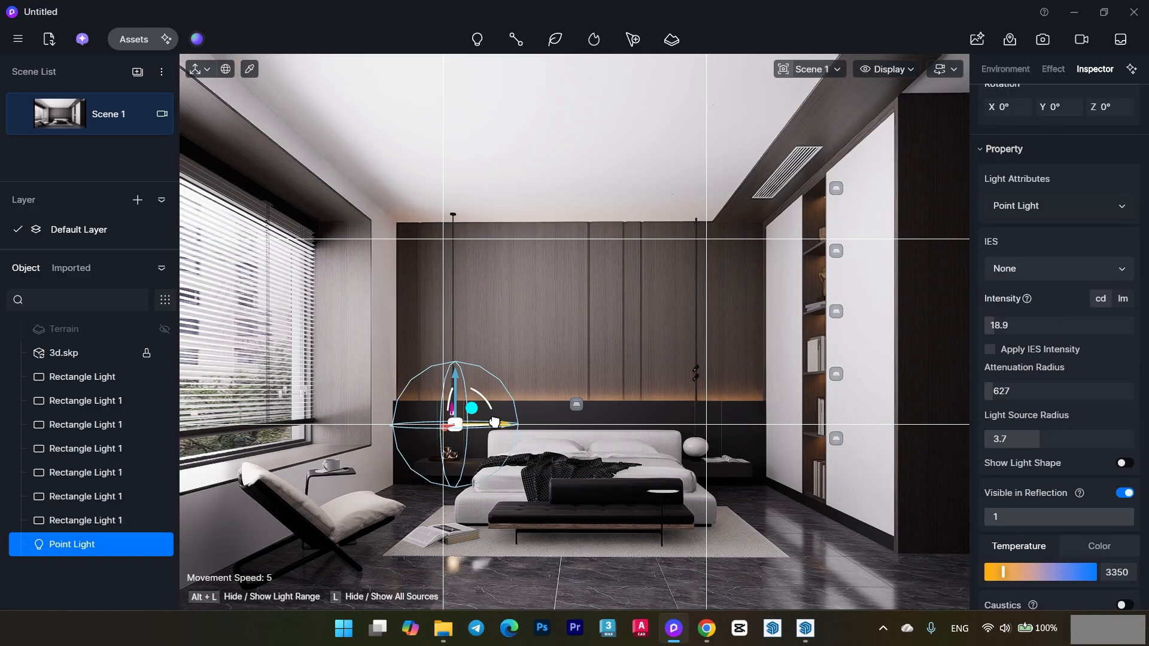
left_click_drag(494, 422, 675, 426)
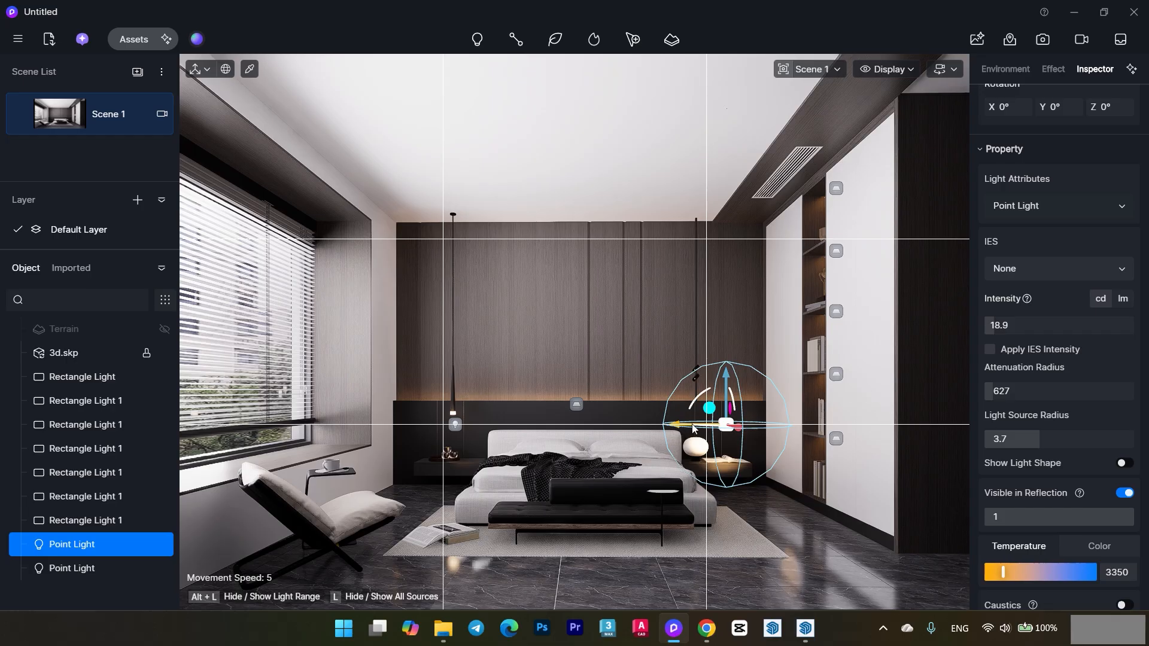
left_click_drag(993, 325, 990, 325)
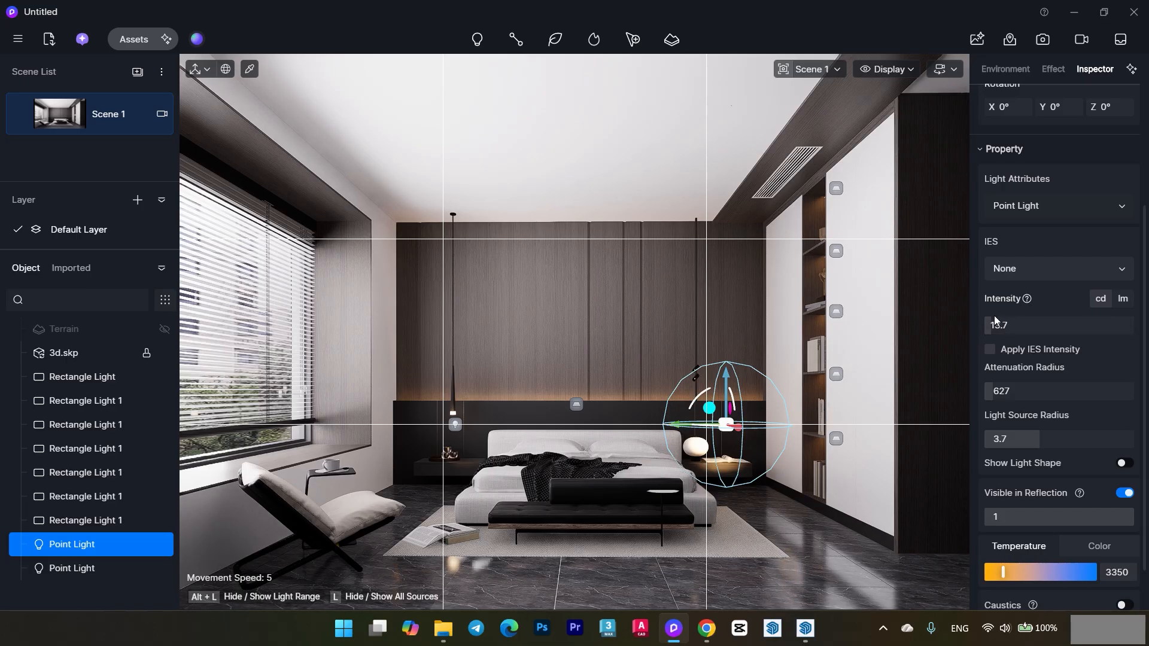
left_click(727, 293)
left_click(728, 425)
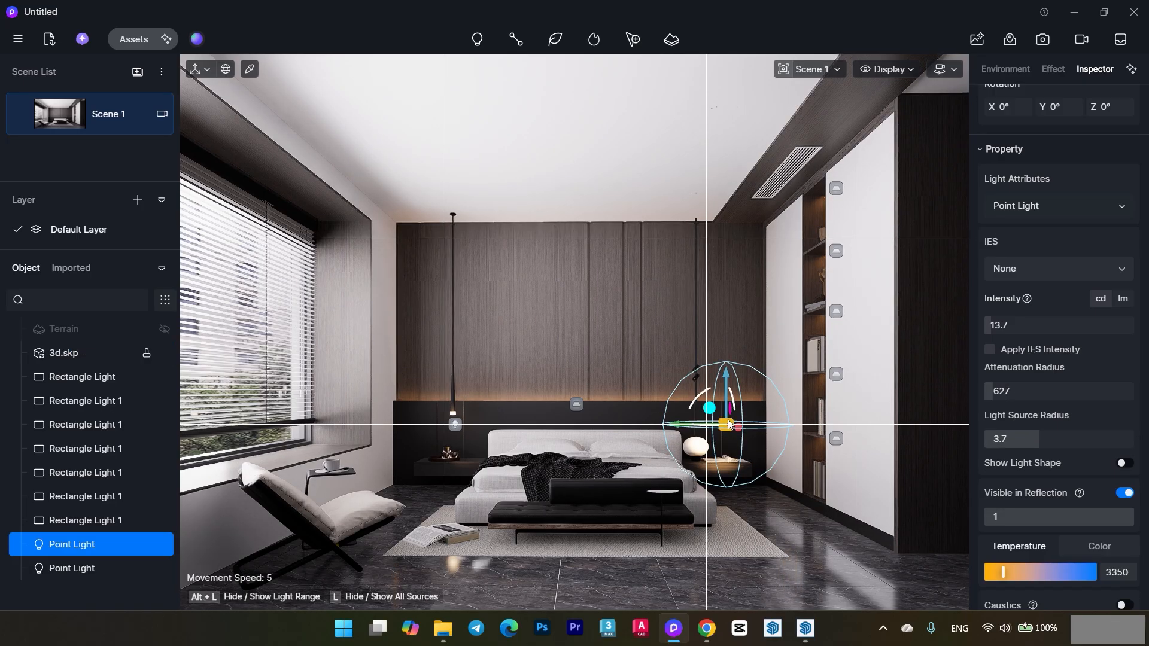
key("Delete")
Raise the strip light behind the headboard slightly and deselect it.
left_click(575, 407)
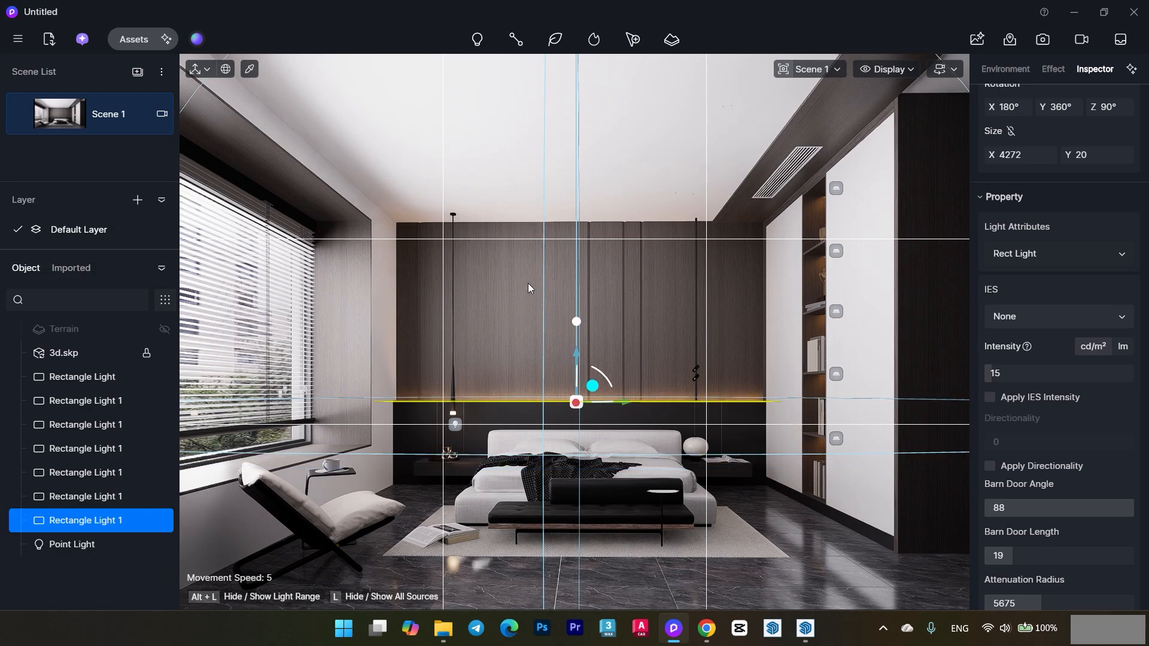
key("Escape")
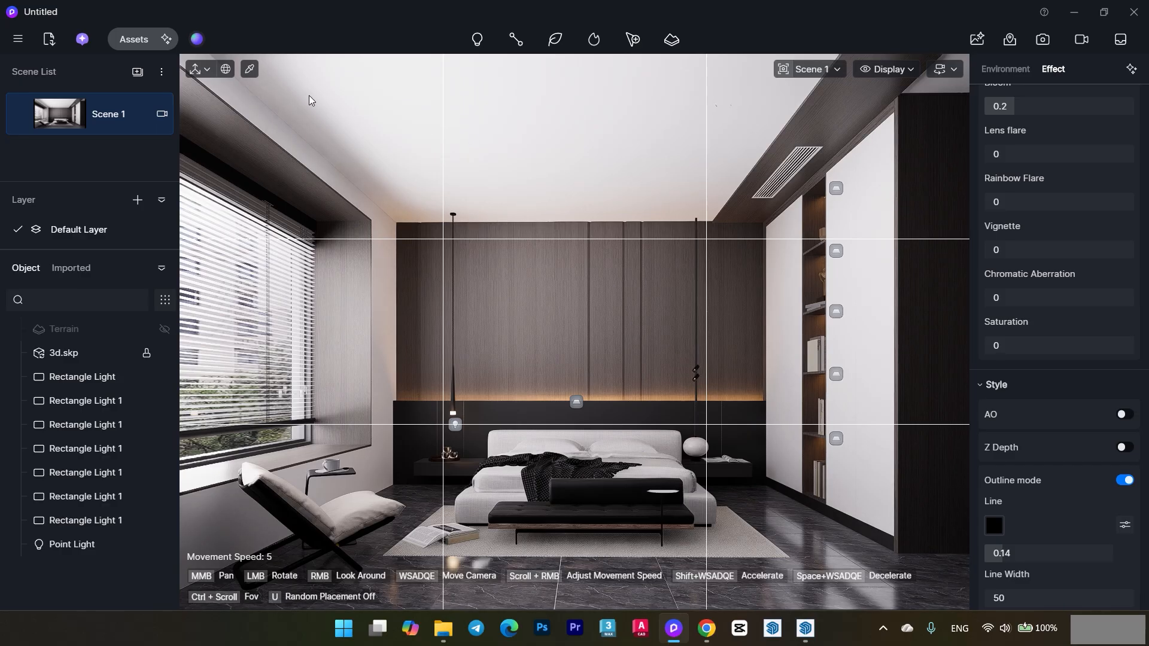
left_click(253, 67)
left_click(212, 438)
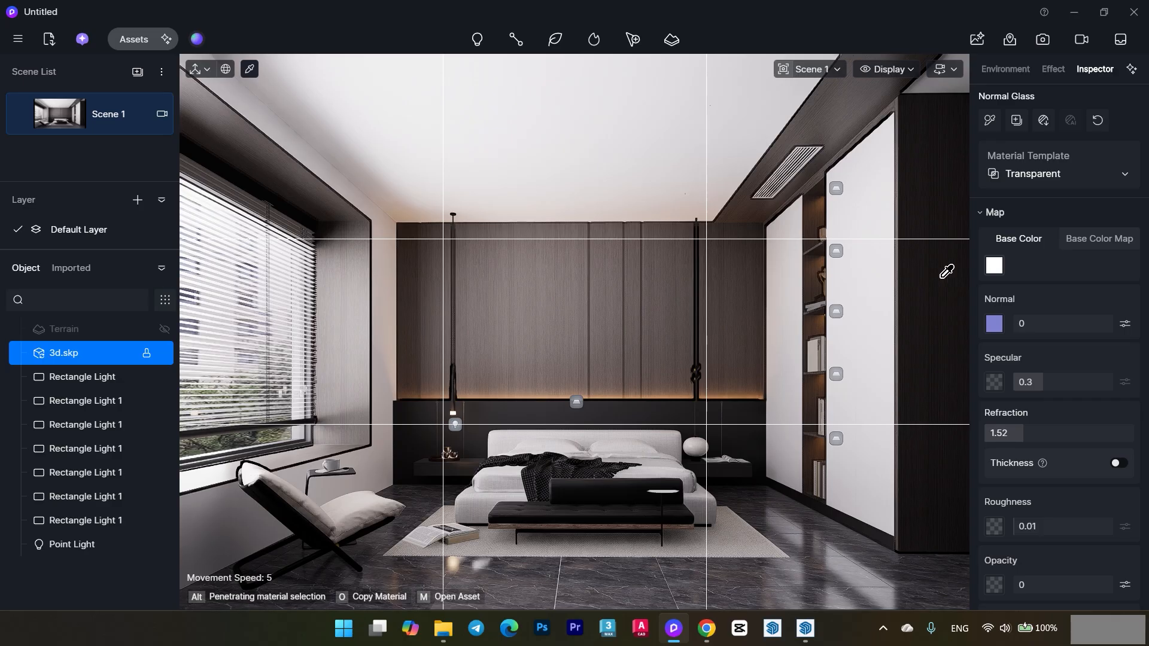
left_click(1099, 239)
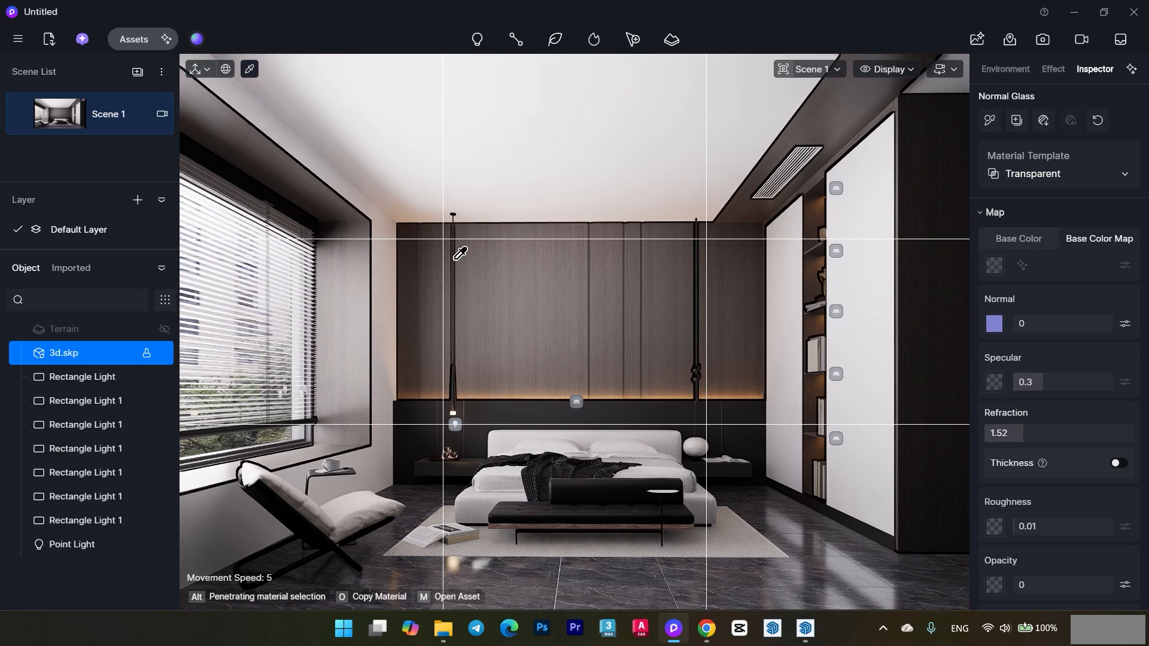
key("Escape")
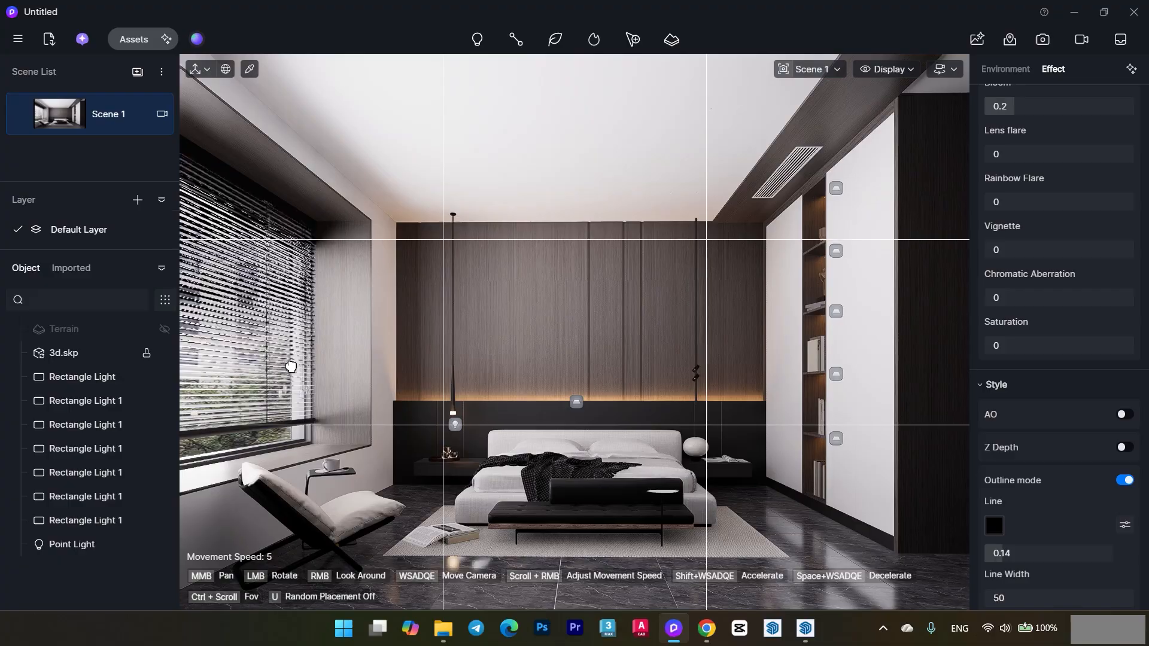
Switch the camera to regular perspective, then set the building backdrop material outside the window to specular 0.05 and raise its roughness slightly in Scene 1.
right_click_drag(290, 367, 616, 357)
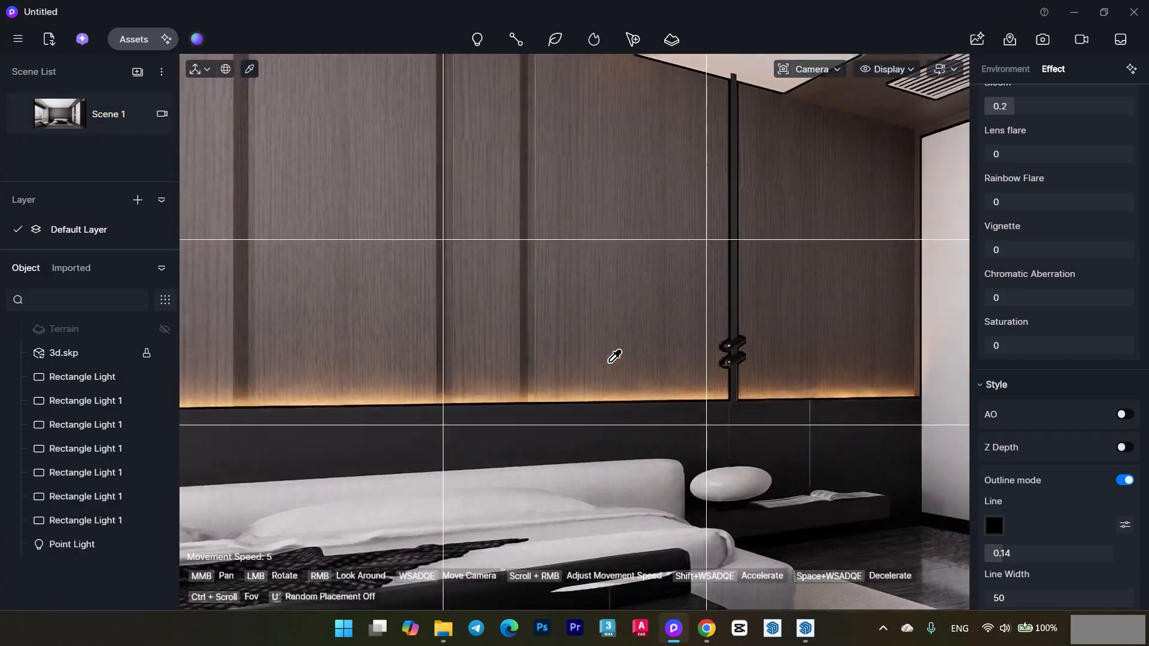
right_click_drag(611, 293, 837, 299)
left_click(801, 72)
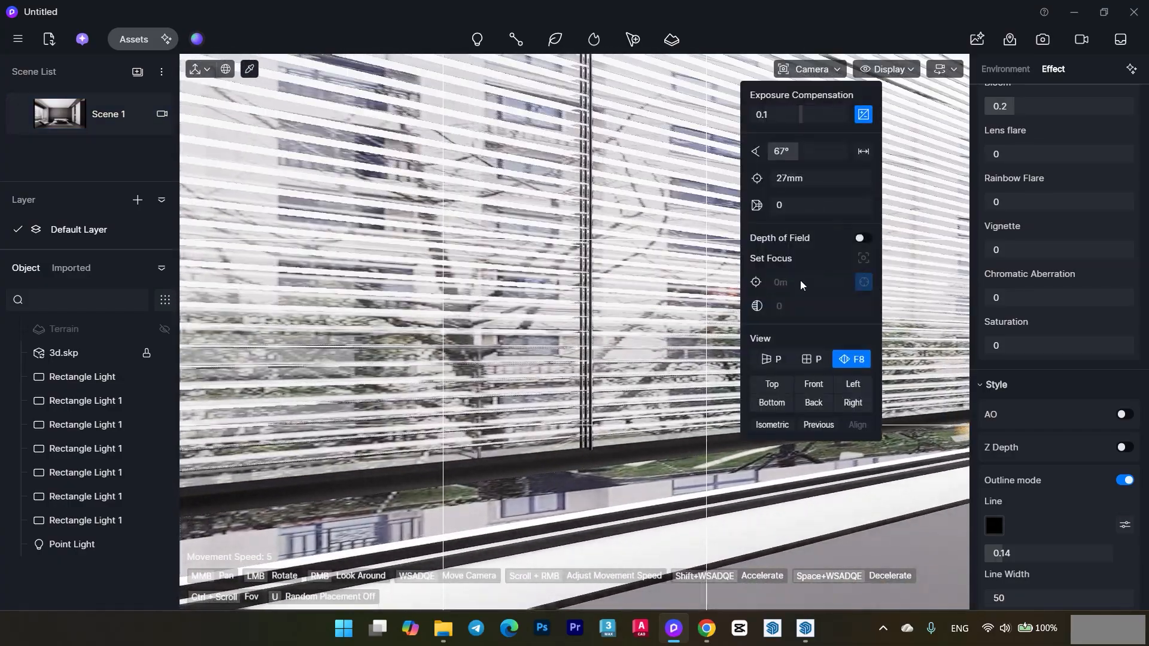
left_click(771, 360)
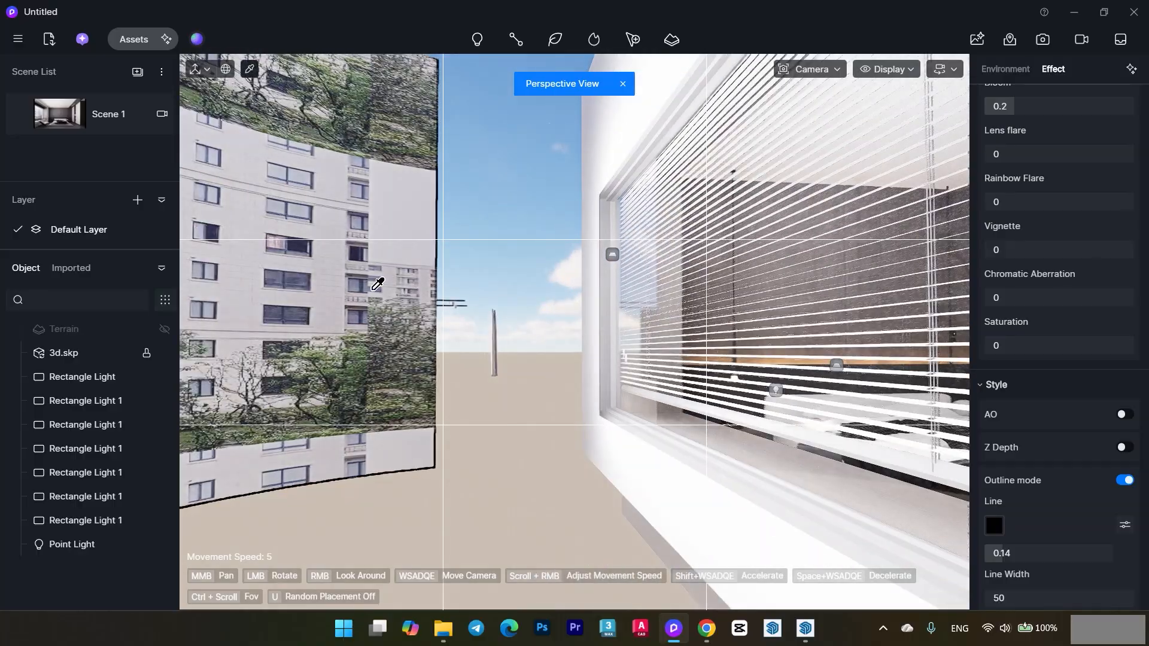
left_click(377, 285)
left_click(99, 116)
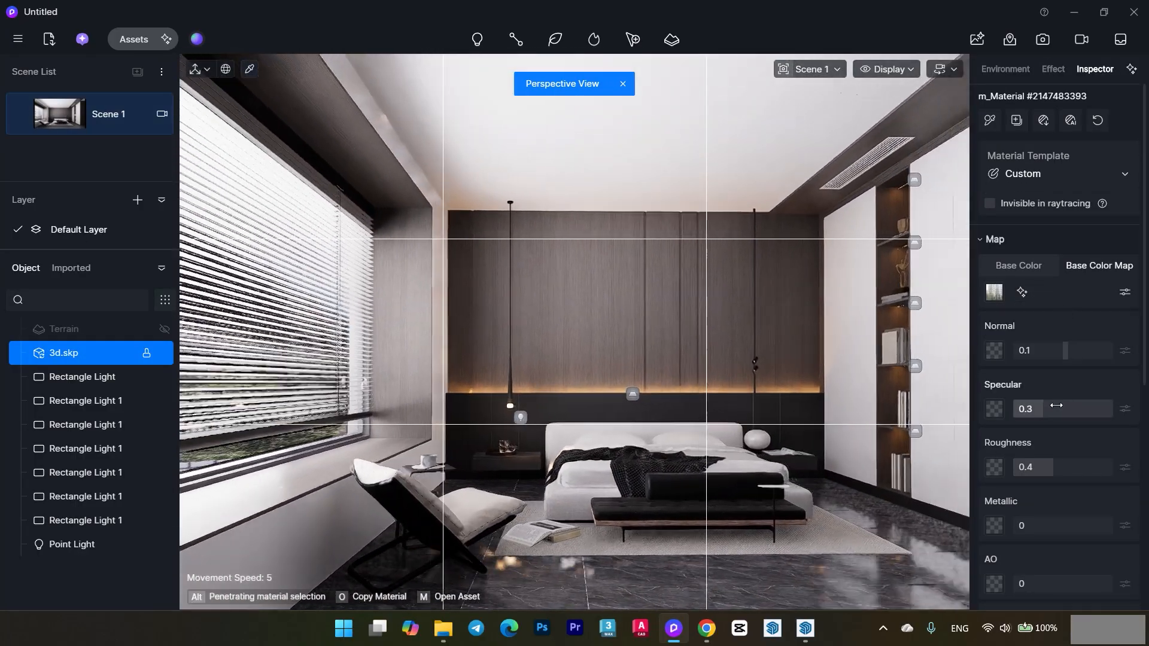
left_click_drag(1045, 409, 1018, 414)
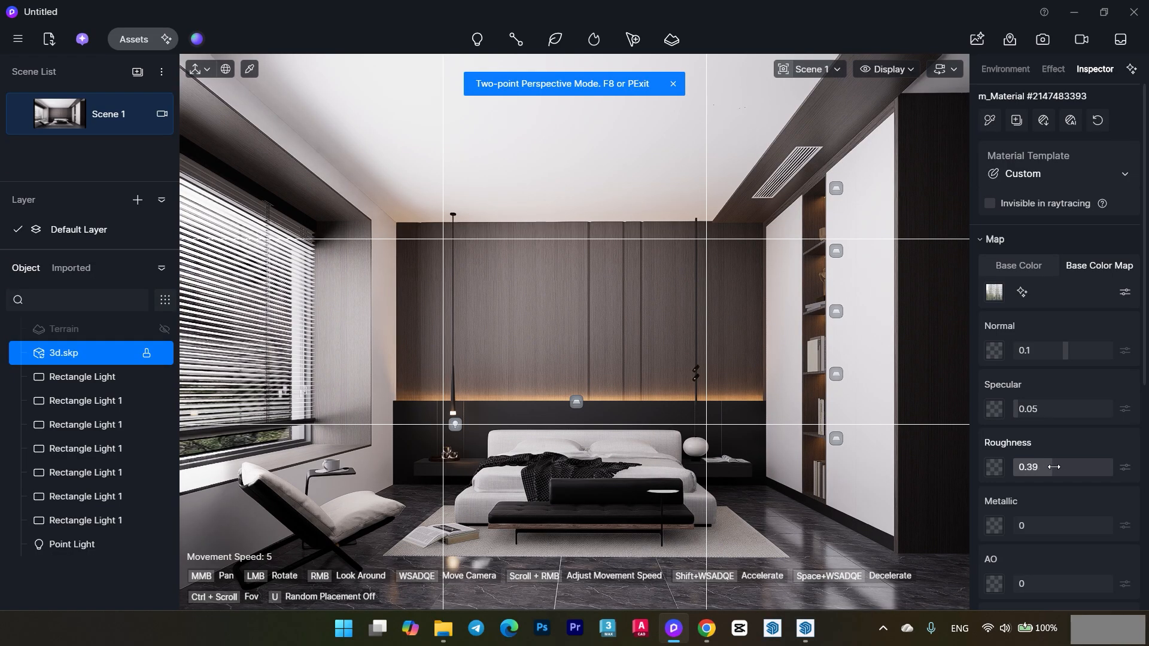
left_click_drag(1054, 467, 1063, 467)
left_click(744, 279)
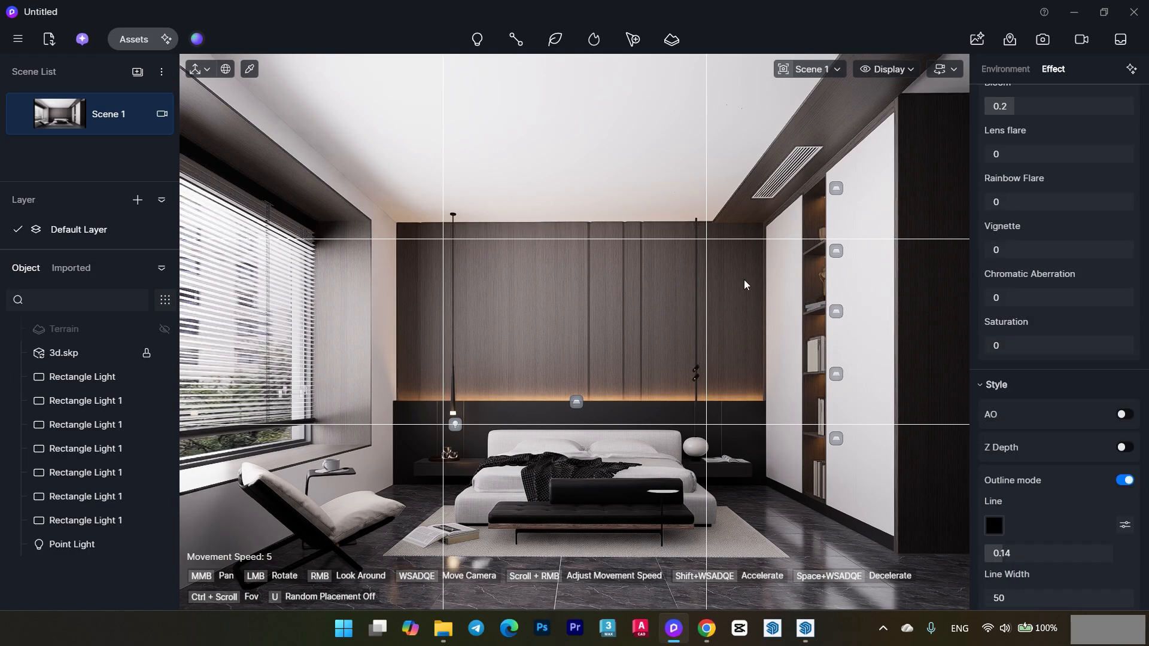
left_click_drag(303, 232, 366, 192)
left_click(113, 122)
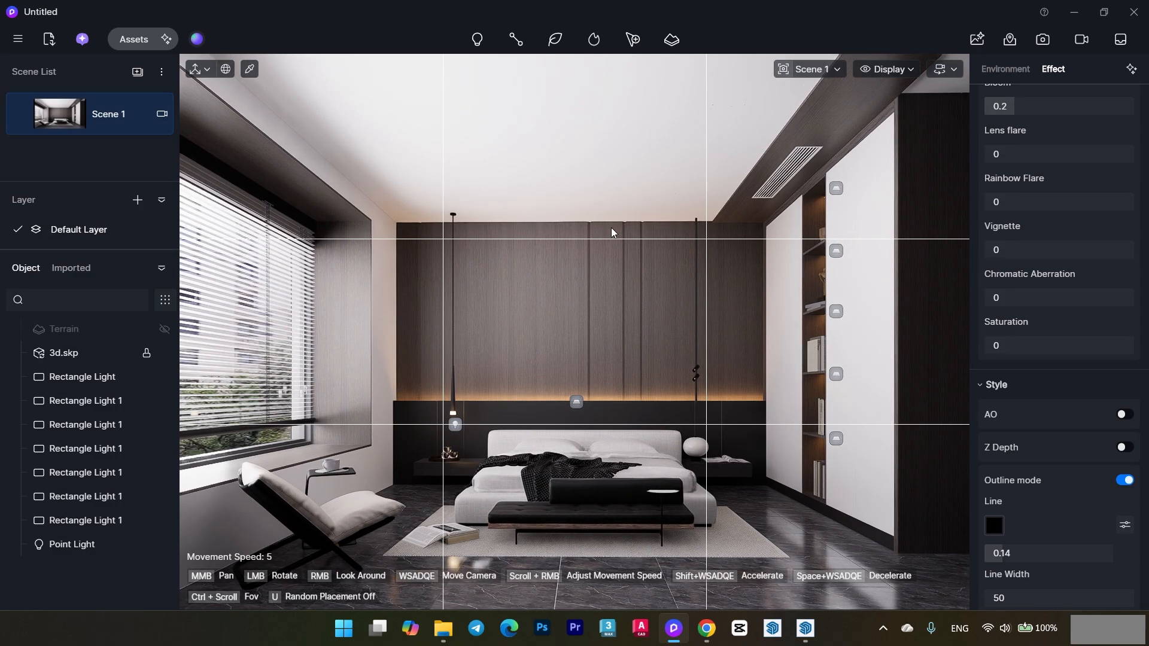
left_click(1071, 16)
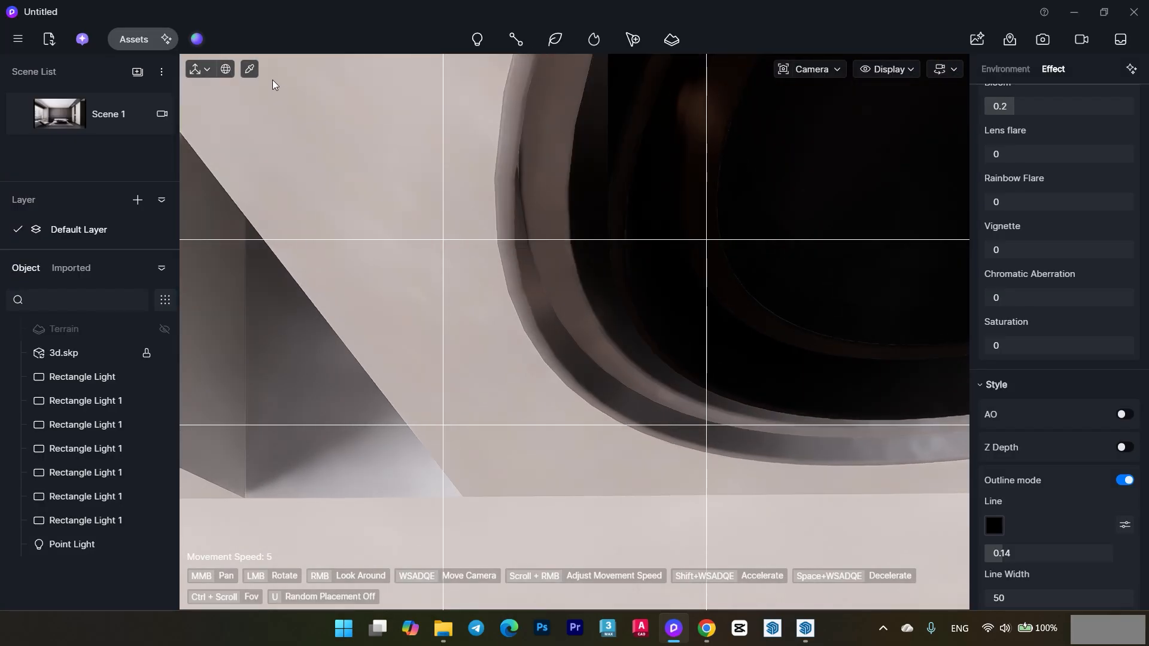
Make the ceiling spotlight bulb material emissive with temperature 5550 and intensity 67.7, and return to Scene 1.
scroll(413, 200, "down", 5)
scroll(479, 186, "up", 3)
left_click(483, 183)
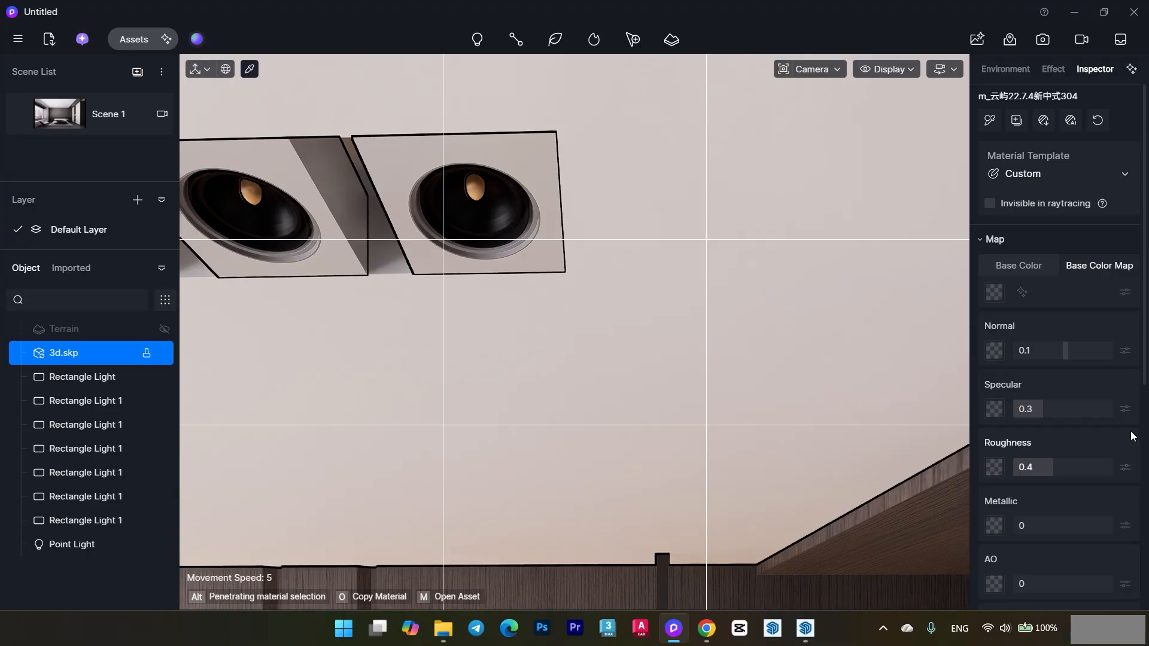
scroll(1107, 455, "down", 6)
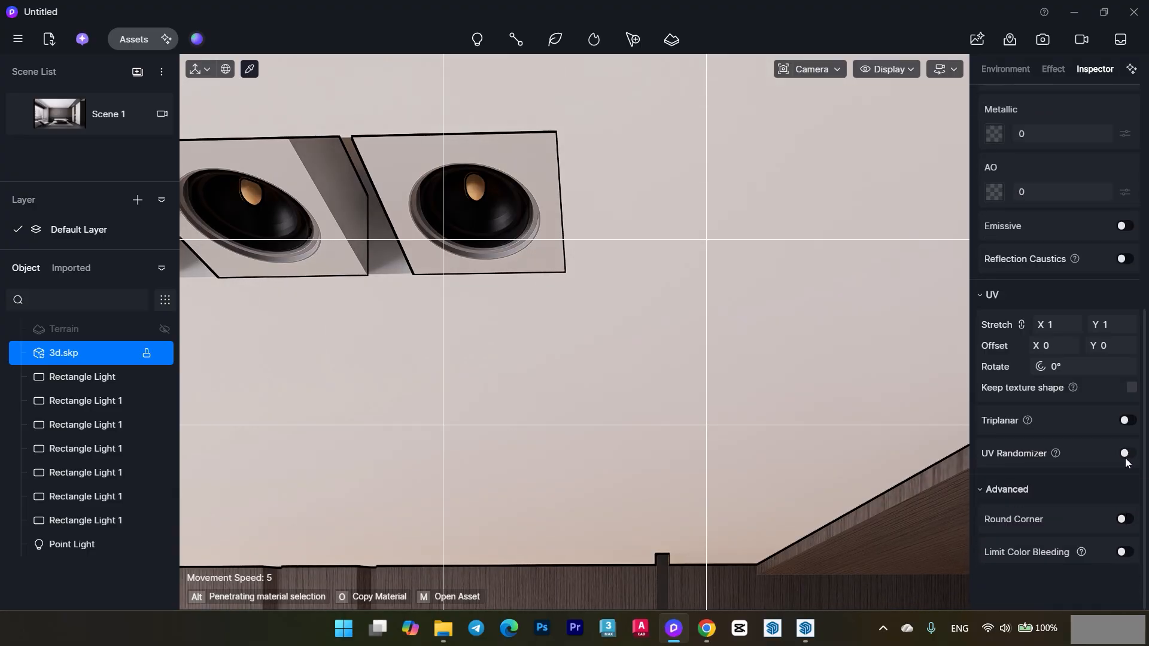
scroll(1124, 454, "up", 3)
left_click(1123, 439)
scroll(1112, 455, "down", 1)
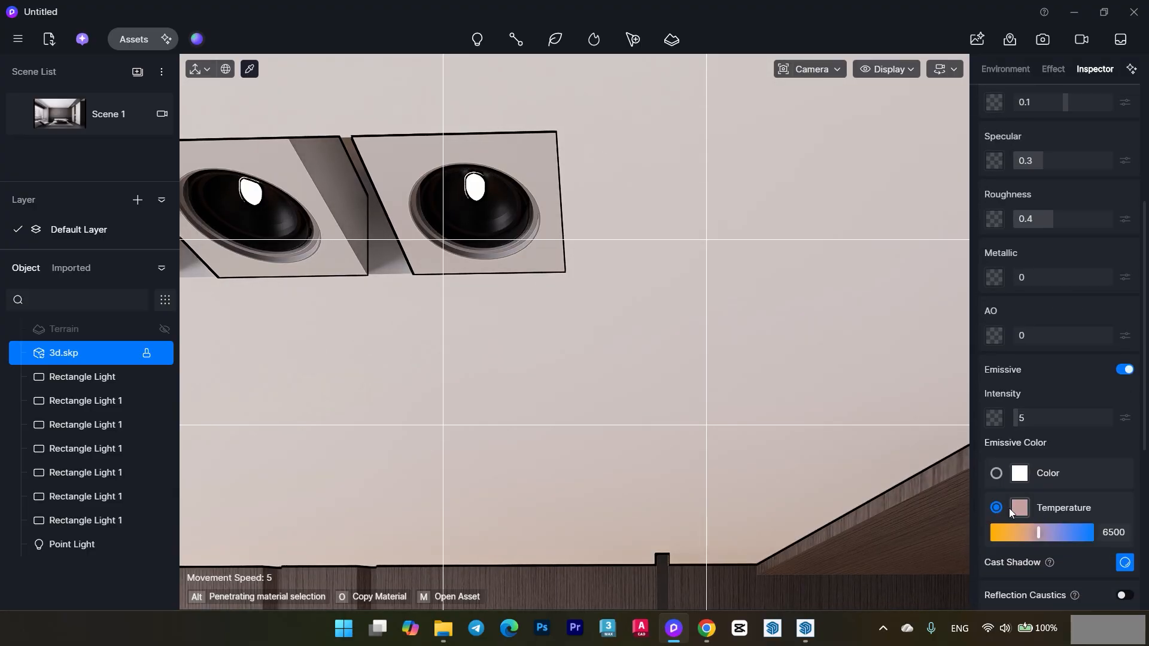
left_click_drag(1038, 532, 1028, 532)
left_click_drag(1019, 418, 1084, 422)
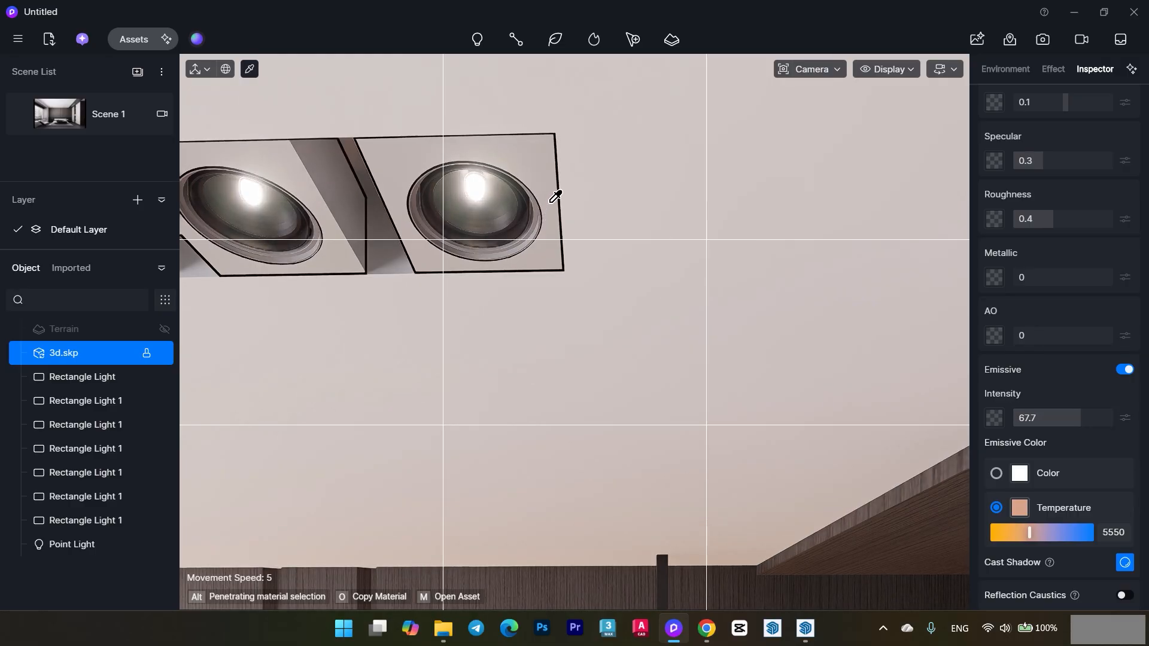
left_click(99, 114)
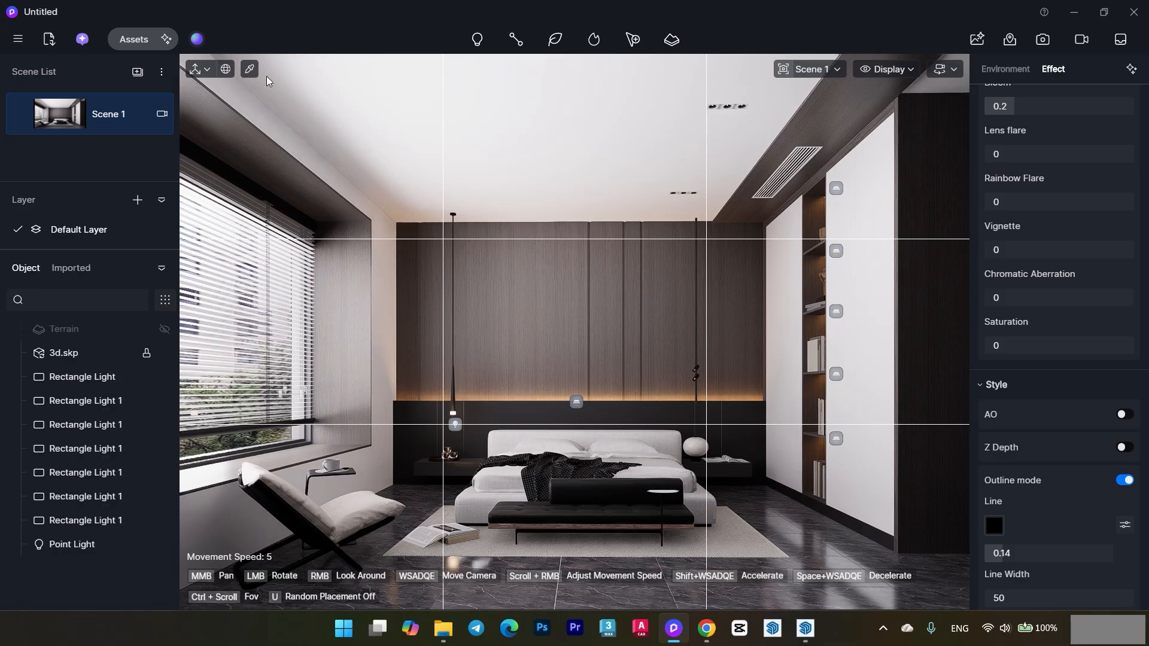
Set the AO of the white wardrobe door material to 0.19 and deselect the material.
left_click(250, 69)
left_click(863, 279)
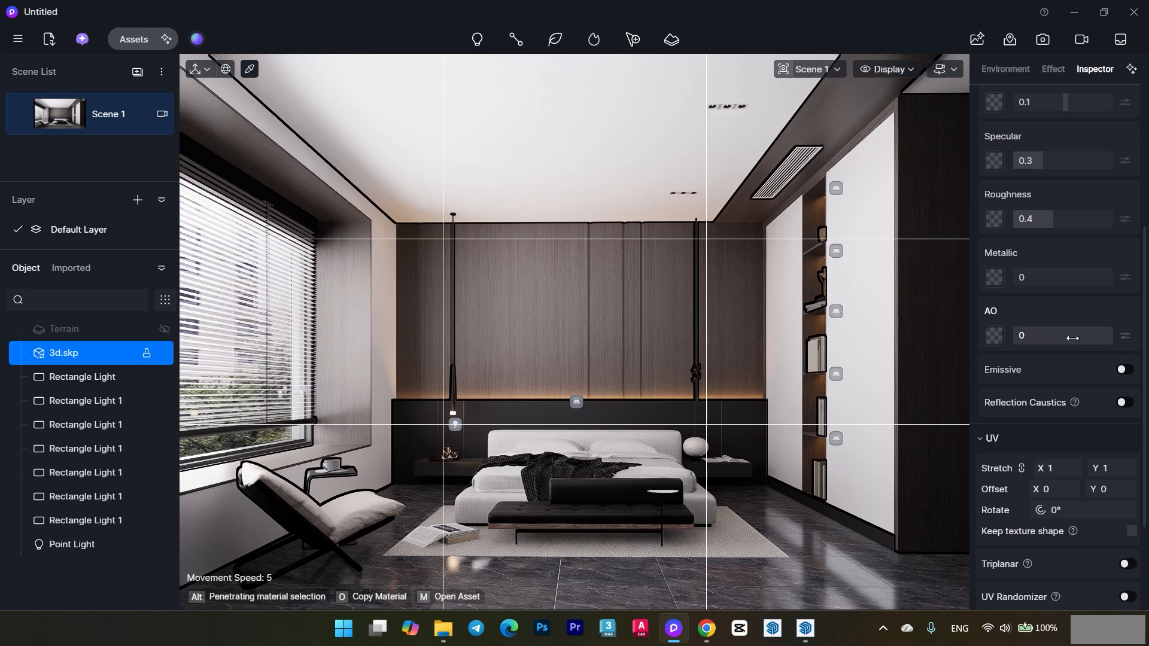
mouse_move(1042, 335)
left_mouse_down()
mouse_move(1102, 336)
mouse_move(1054, 328)
left_mouse_up()
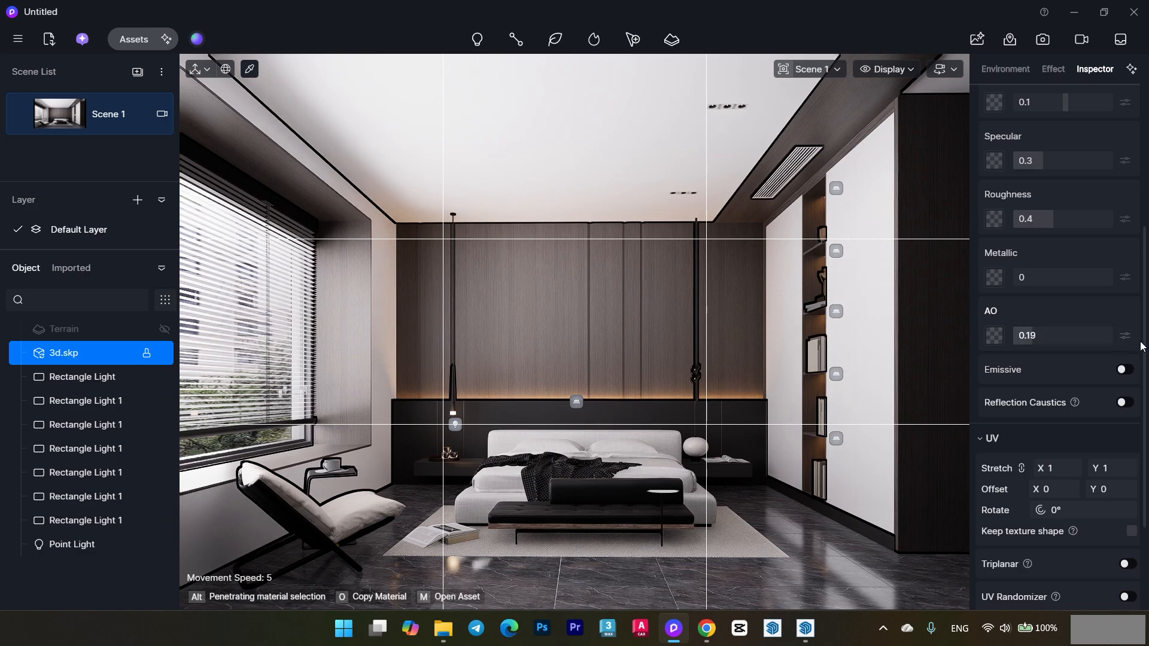
left_click_drag(1143, 340, 1137, 200)
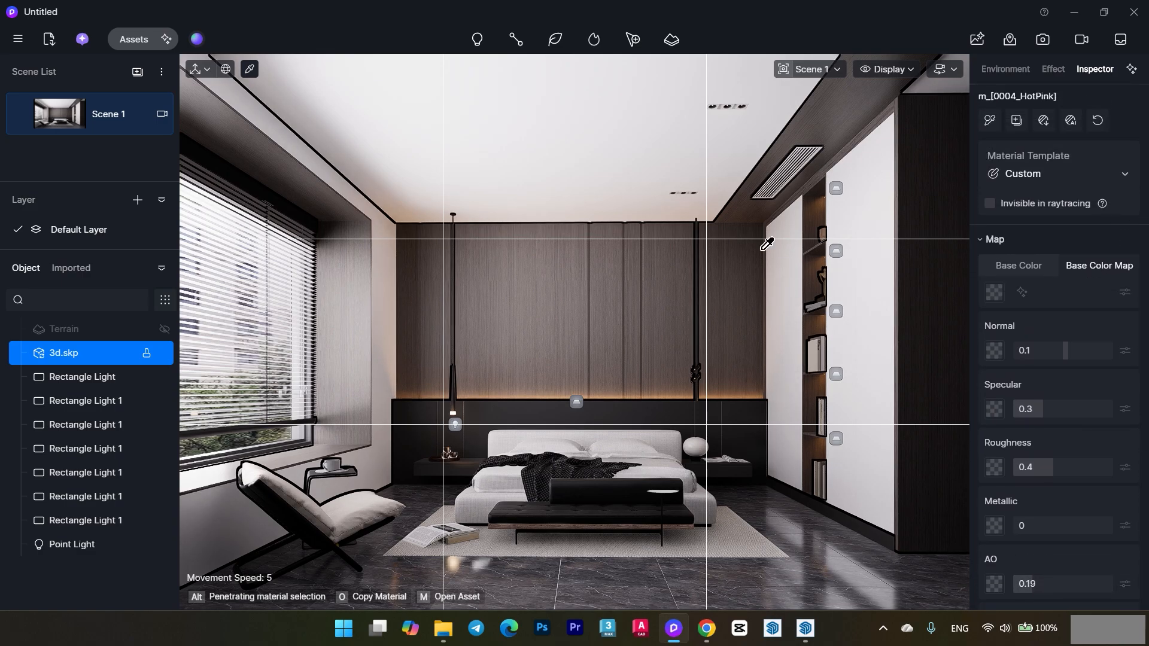
key("Escape")
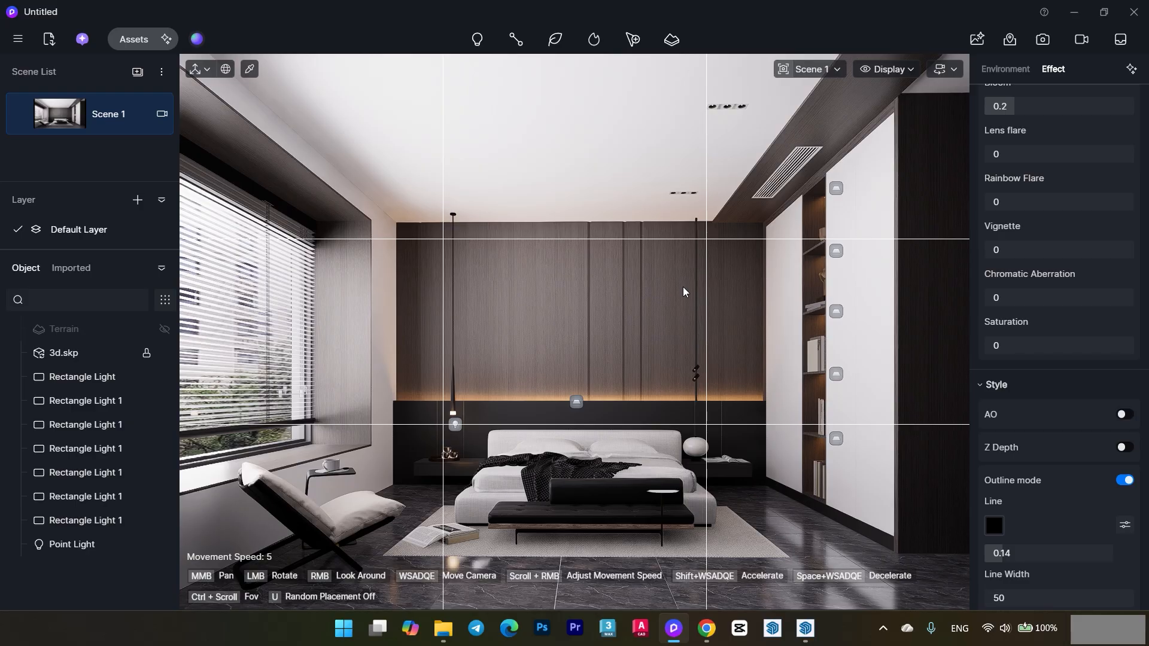
Change the outline line color to one sampled from the wood wall paneling behind the bed.
left_click(994, 525)
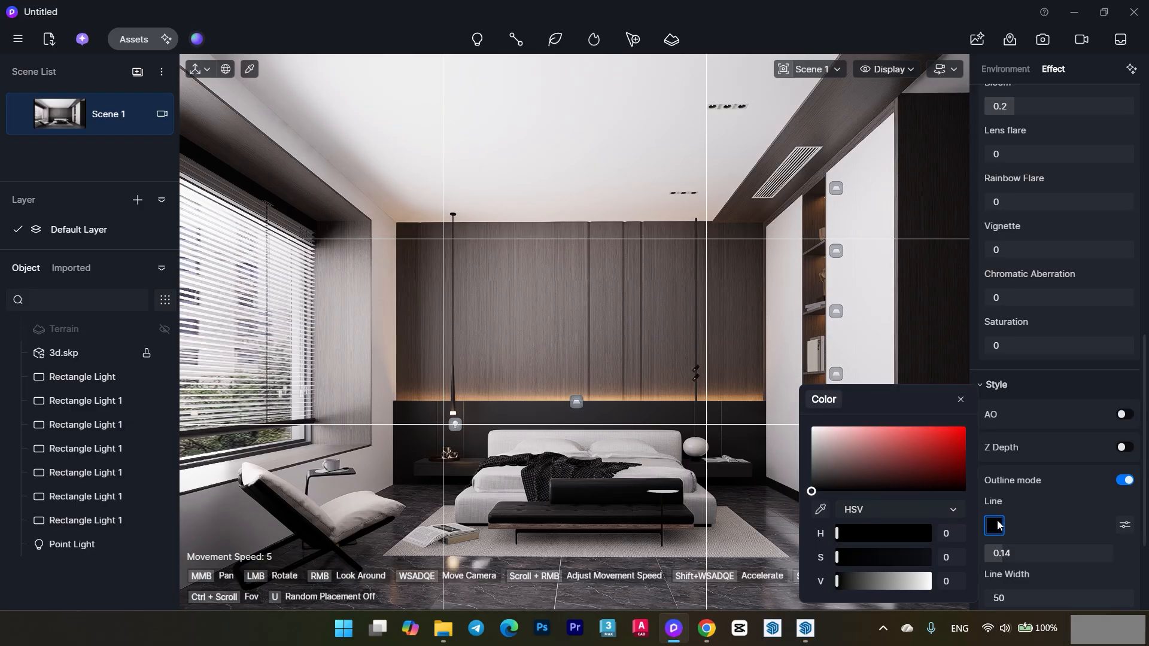
left_click(821, 509)
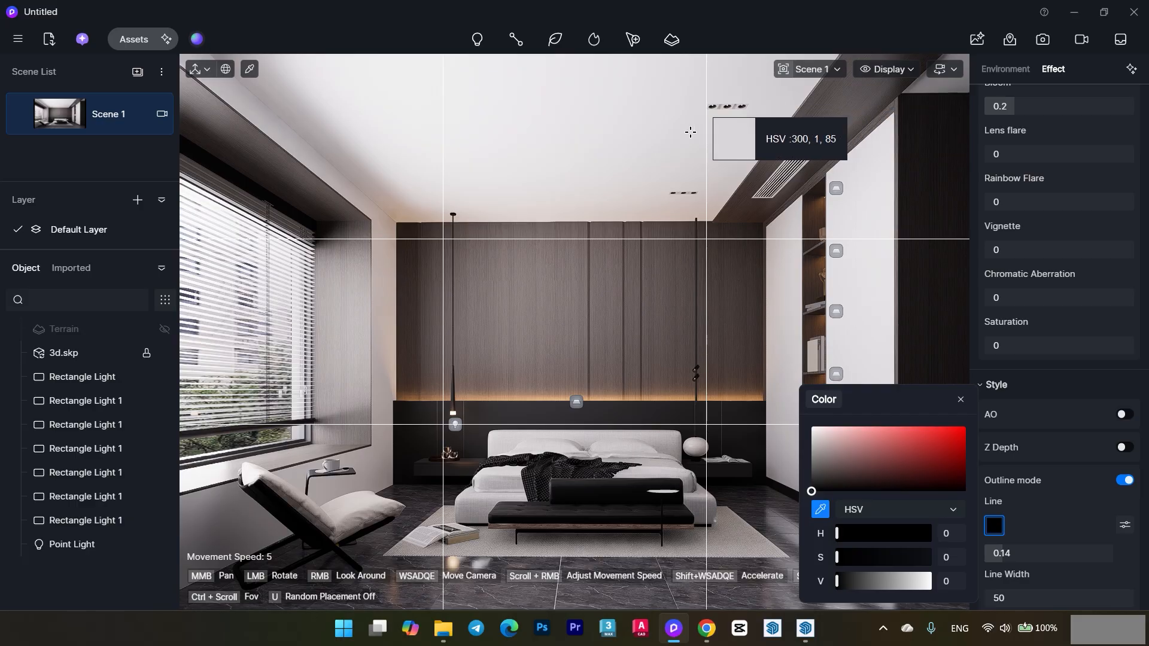
left_click(547, 328)
left_click(608, 331)
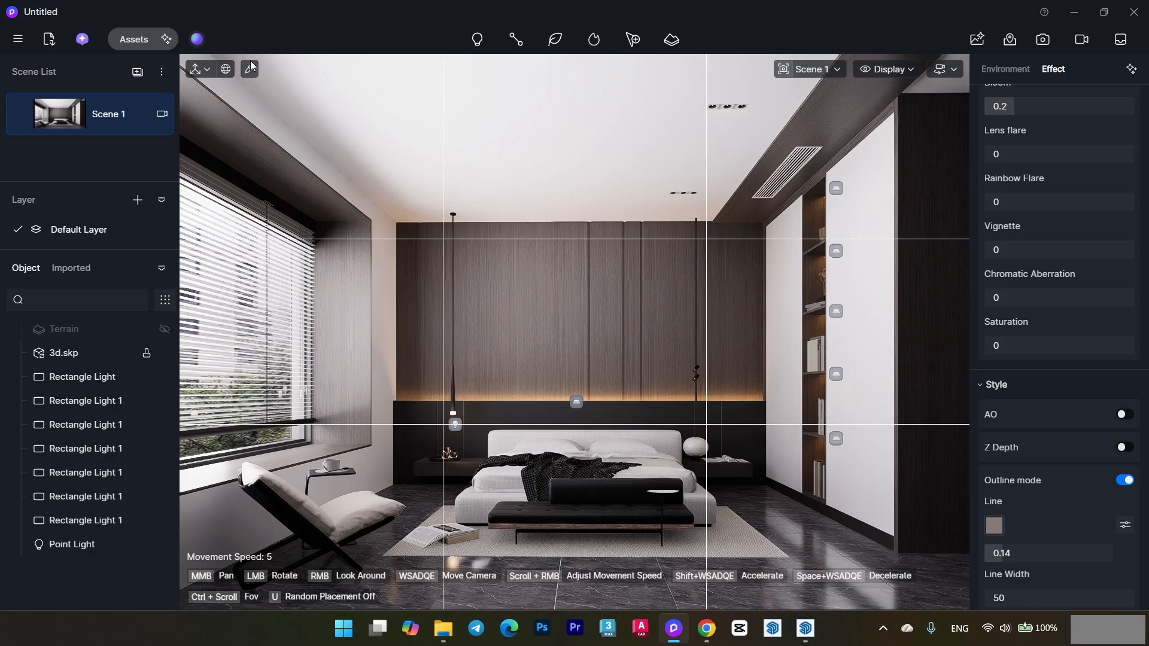
Set the rug material's normal to 0.68, specular to 0.1 and roughness to 0.51.
left_click(302, 150)
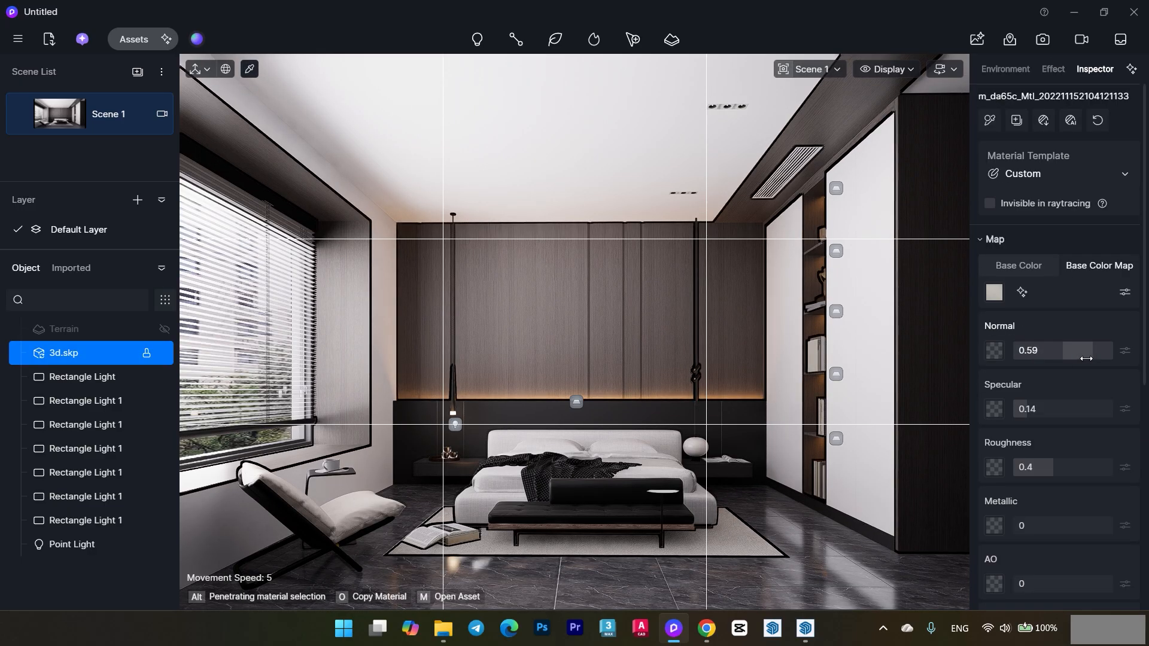
left_click_drag(1029, 415, 1025, 414)
left_click(1064, 467)
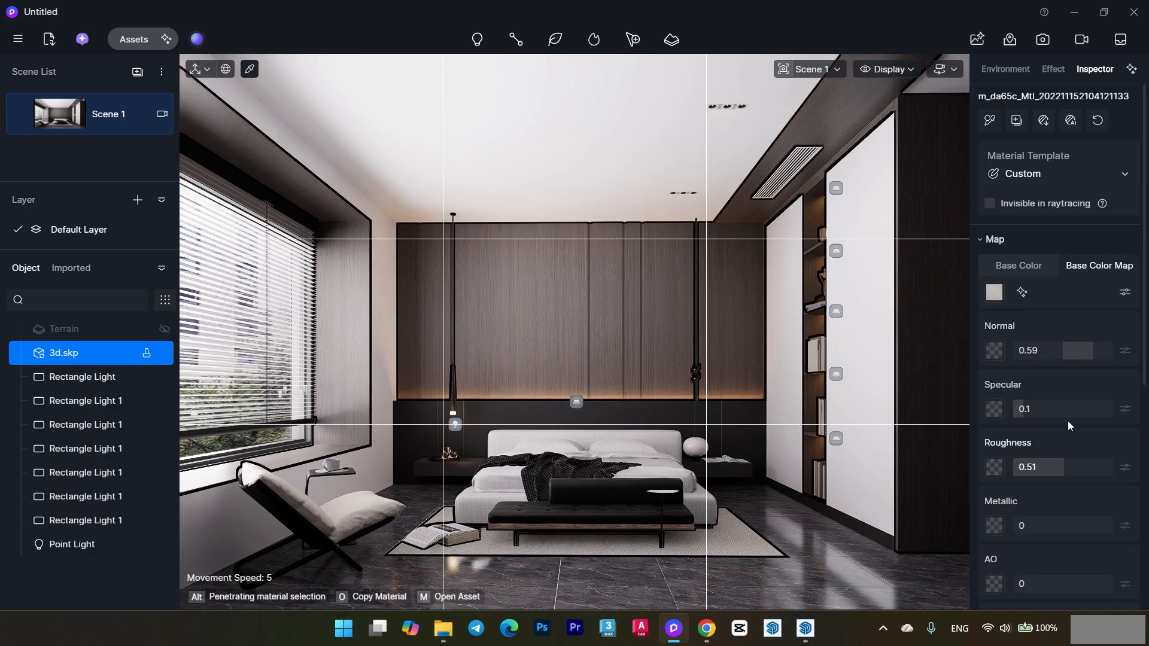
left_click(1082, 350)
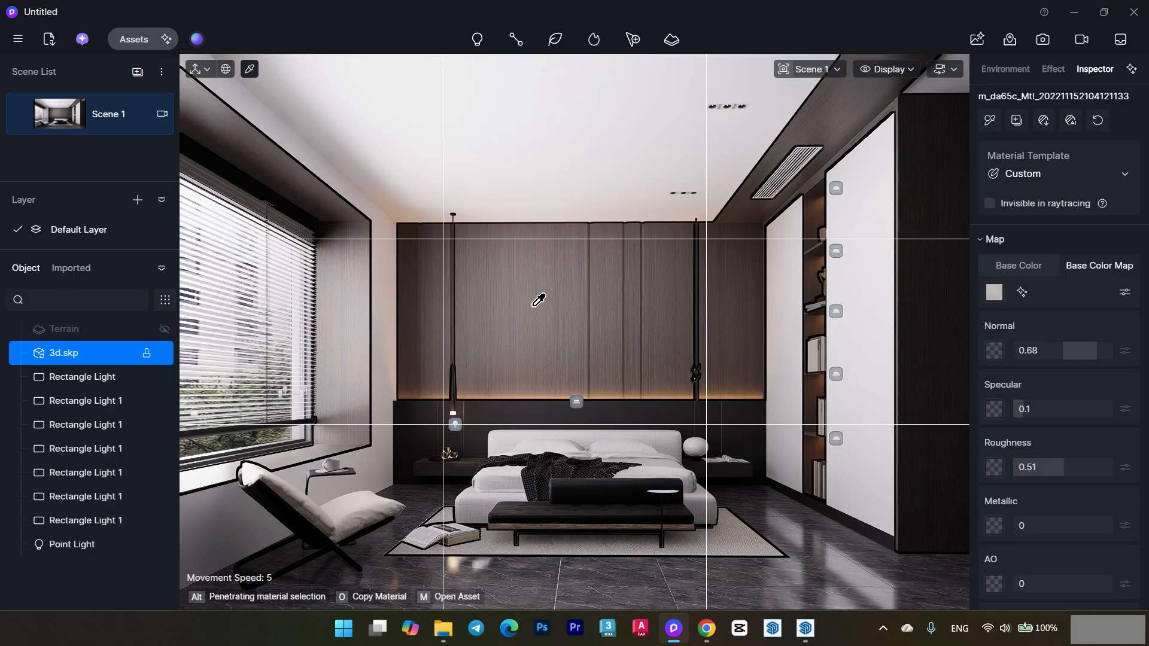
Set the bench leather material's roughness to 0.17 and normal to 0.41, and save the project.
left_click(284, 501)
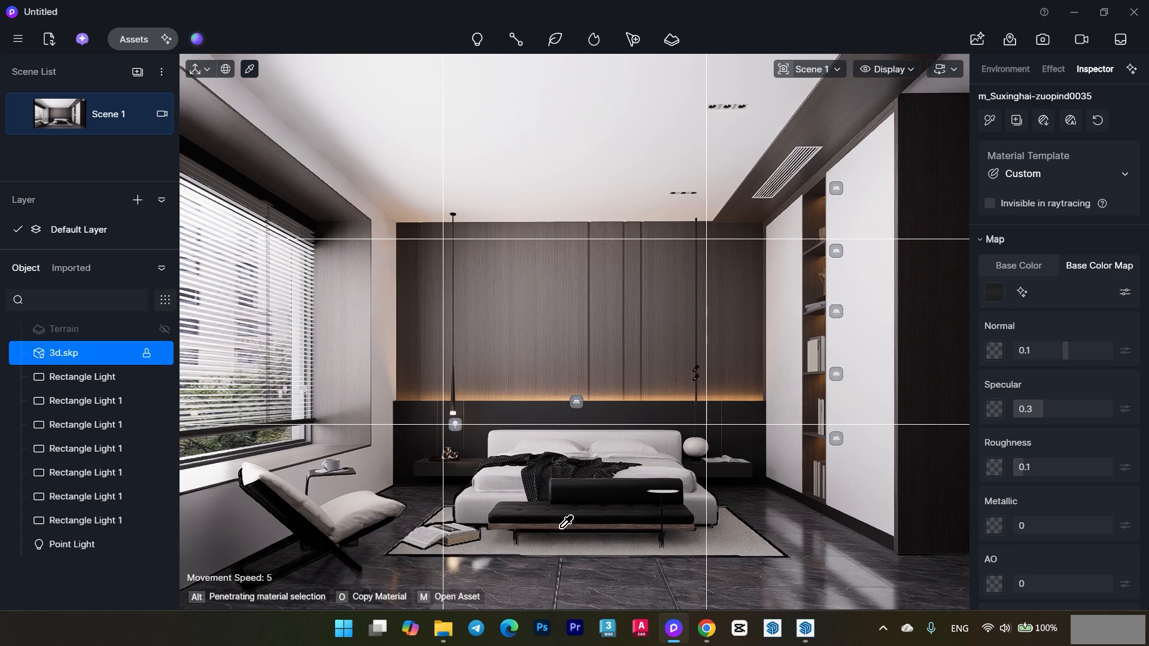
left_click(679, 465)
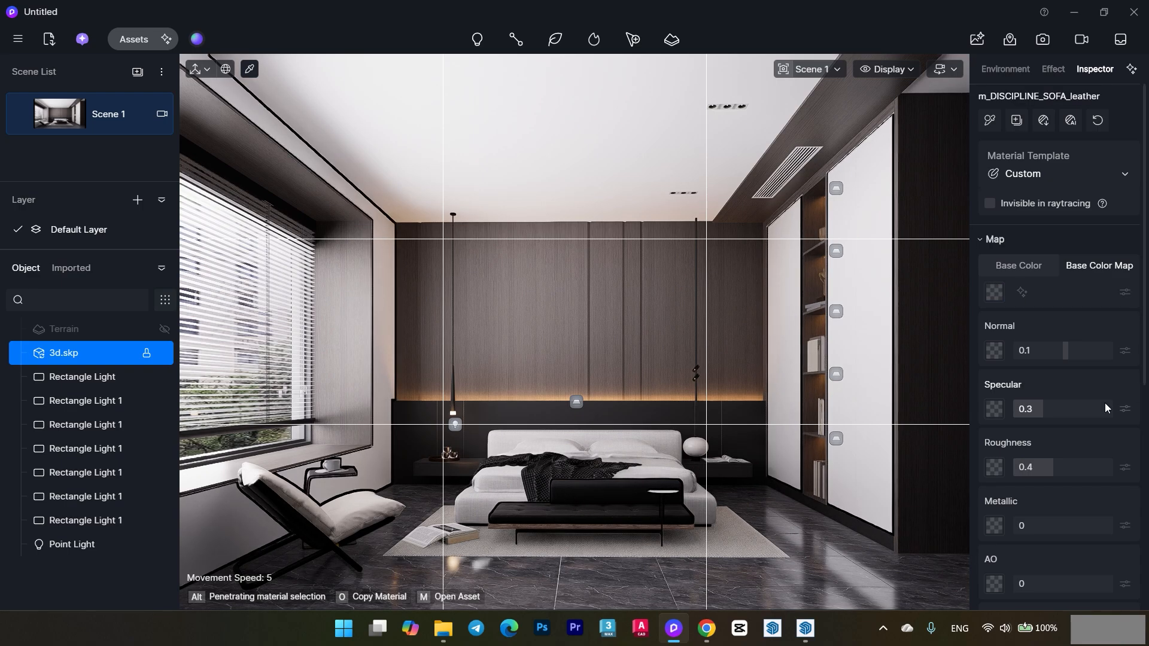
left_click_drag(1024, 462, 1026, 463)
left_click_drag(1069, 354, 1083, 356)
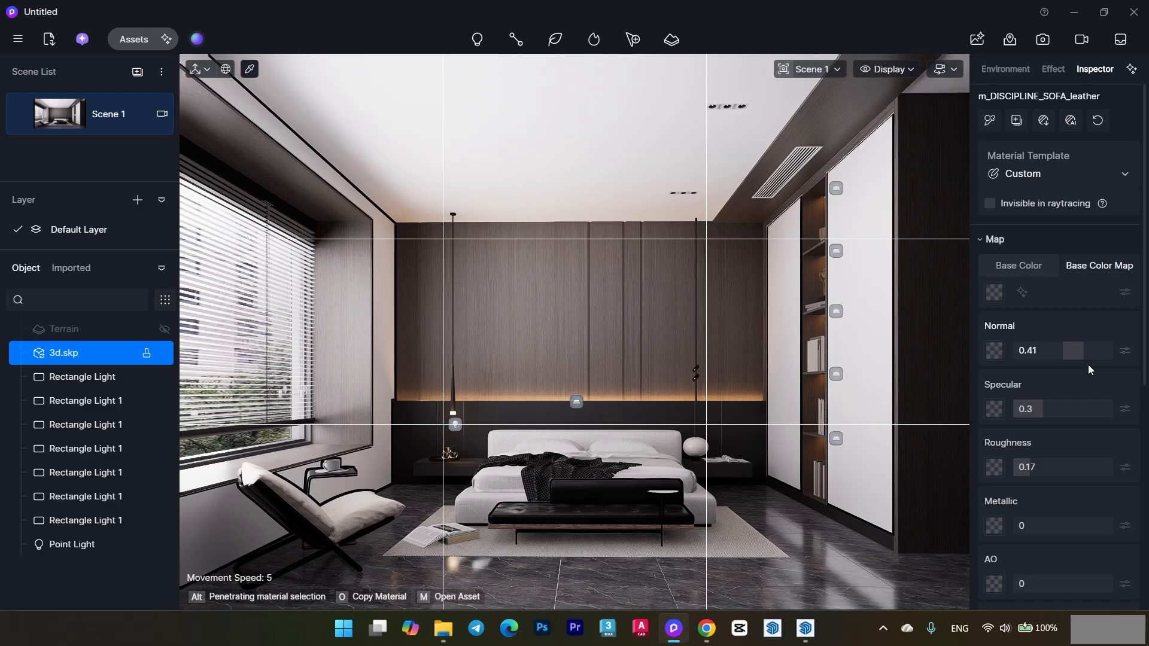
key("Escape")
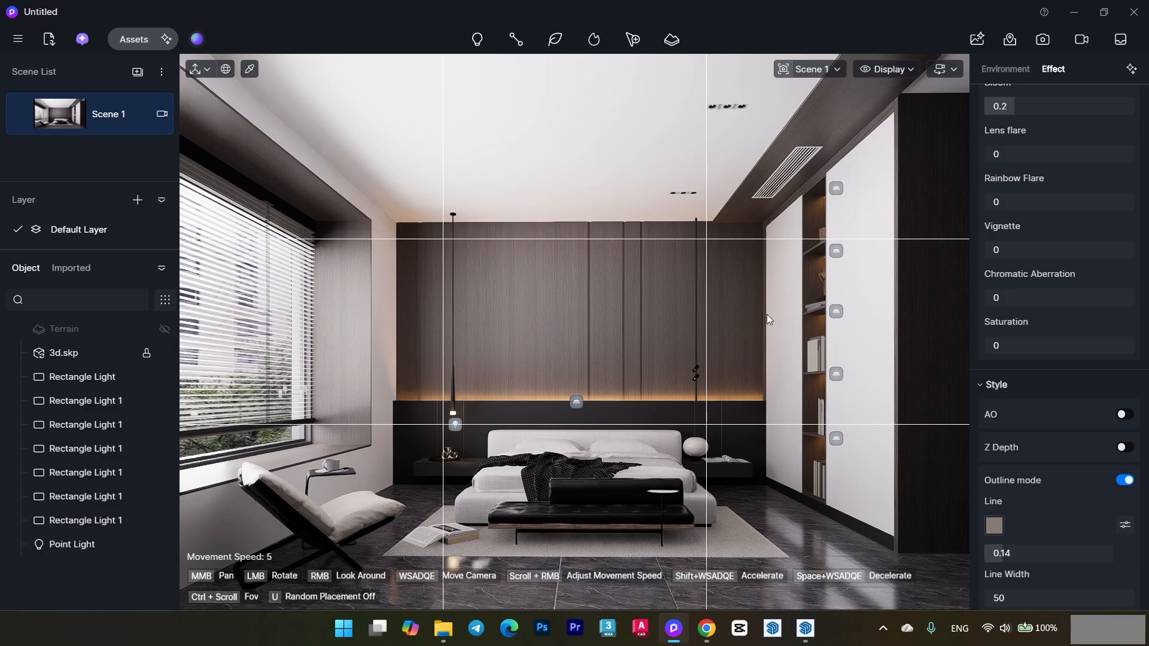
key("ctrl+s")
Apply the Desert3 LUT with intensity 0.3 and store the view with this look as a second scene.
scroll(1065, 156, "up", 10)
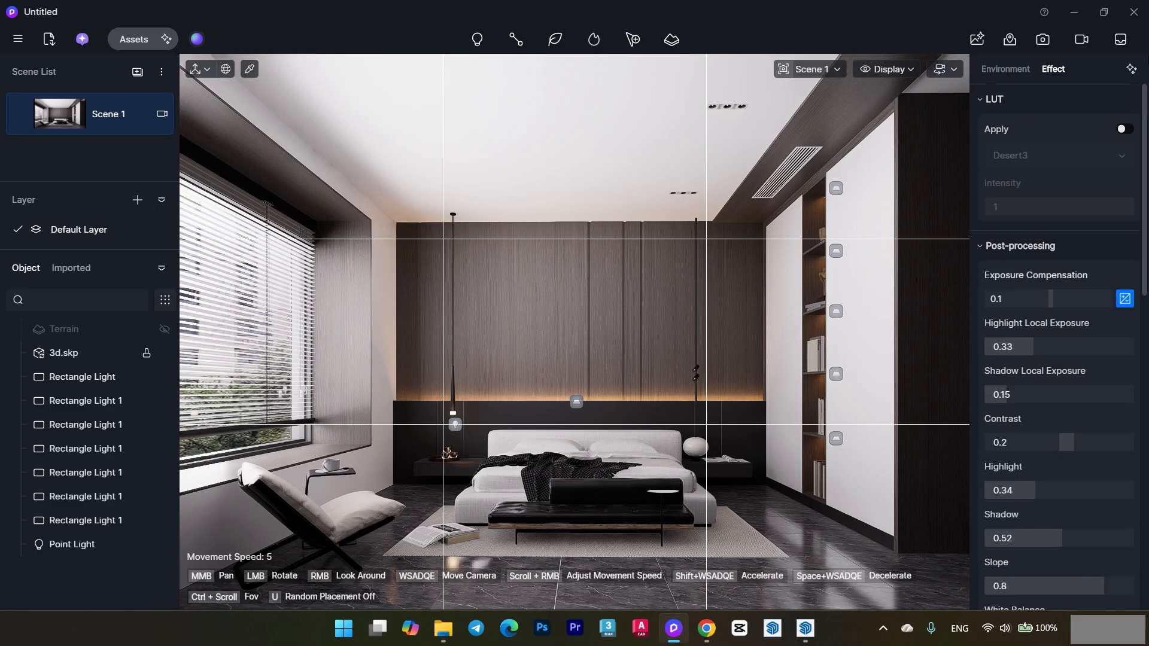
left_click(1123, 129)
left_click(1022, 208)
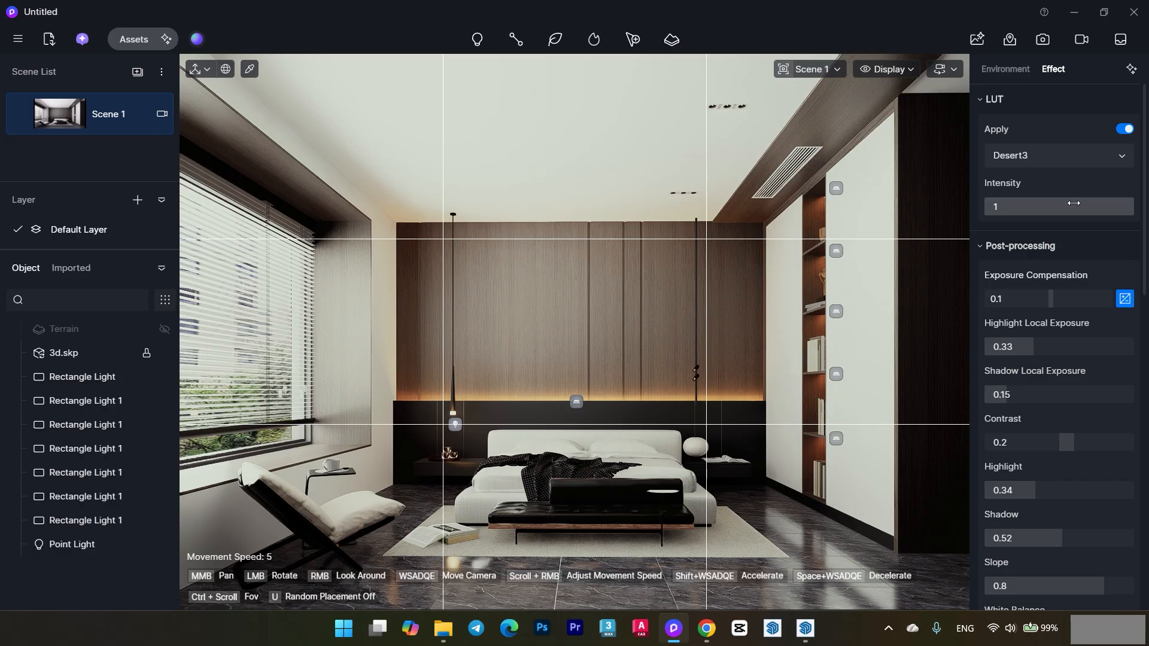
key("Return")
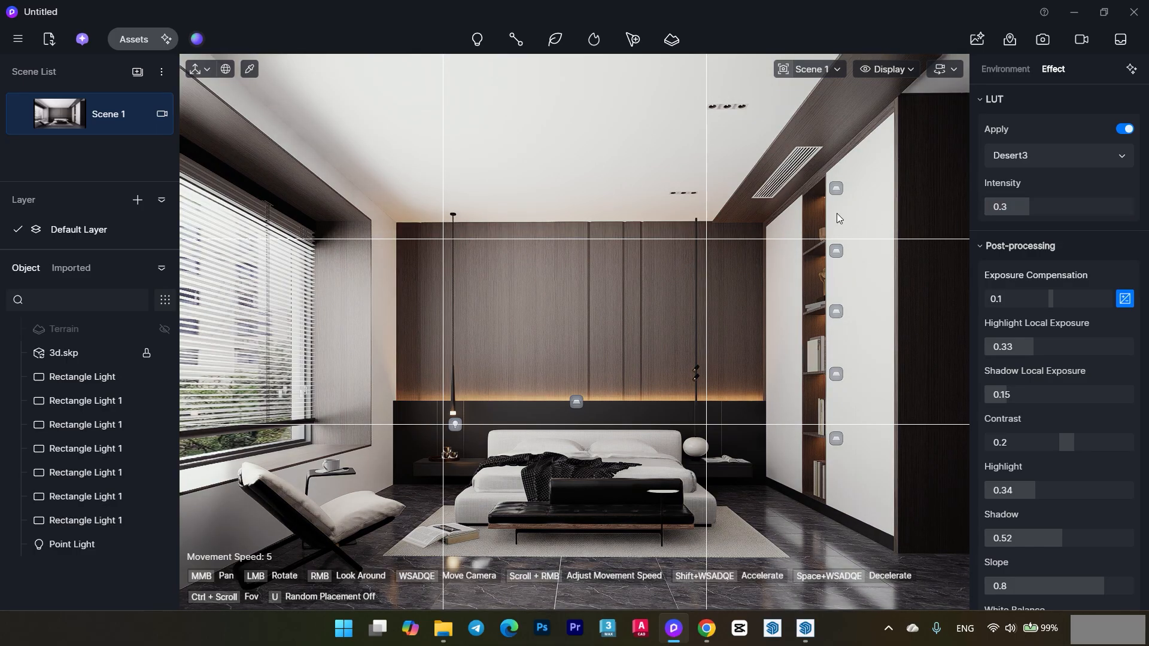
left_click(138, 71)
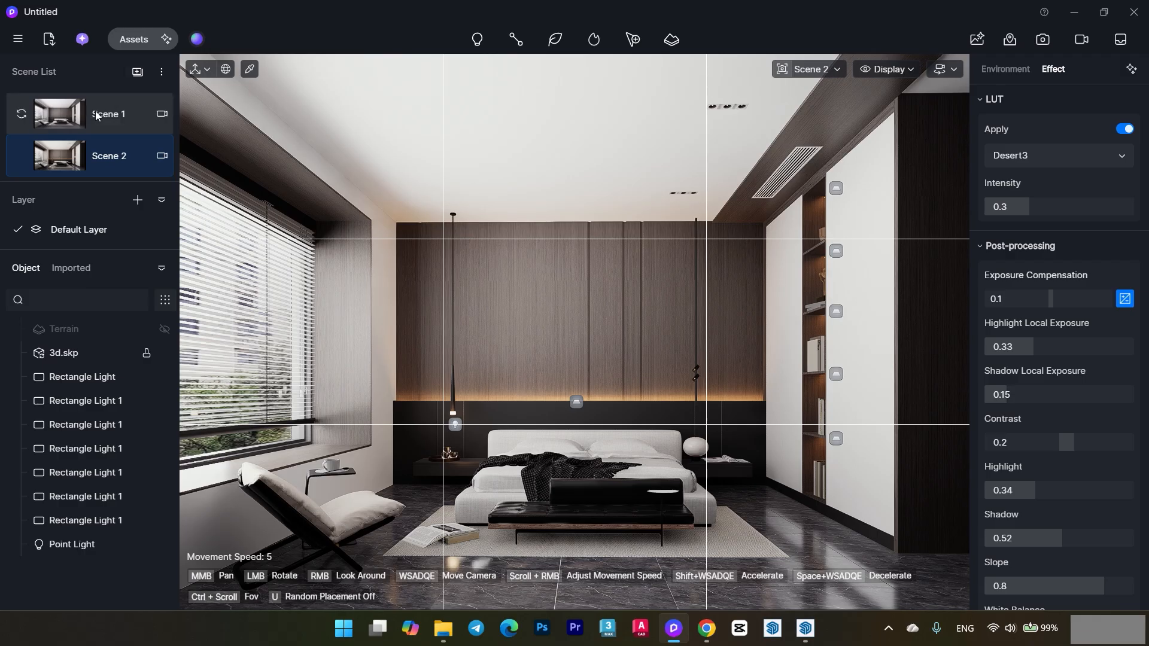
left_click(100, 156)
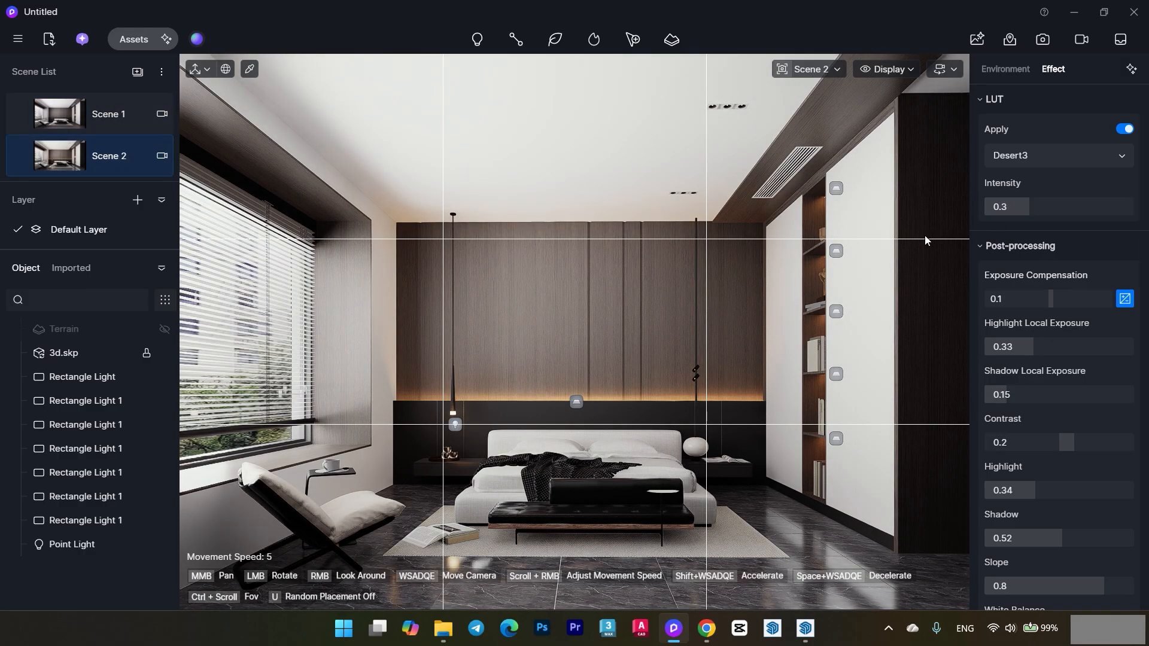
Compare Scene 1 with Scene 2, set Scene 2's LUT intensity to 0.2 and update the saved scene with this change.
left_click(110, 129)
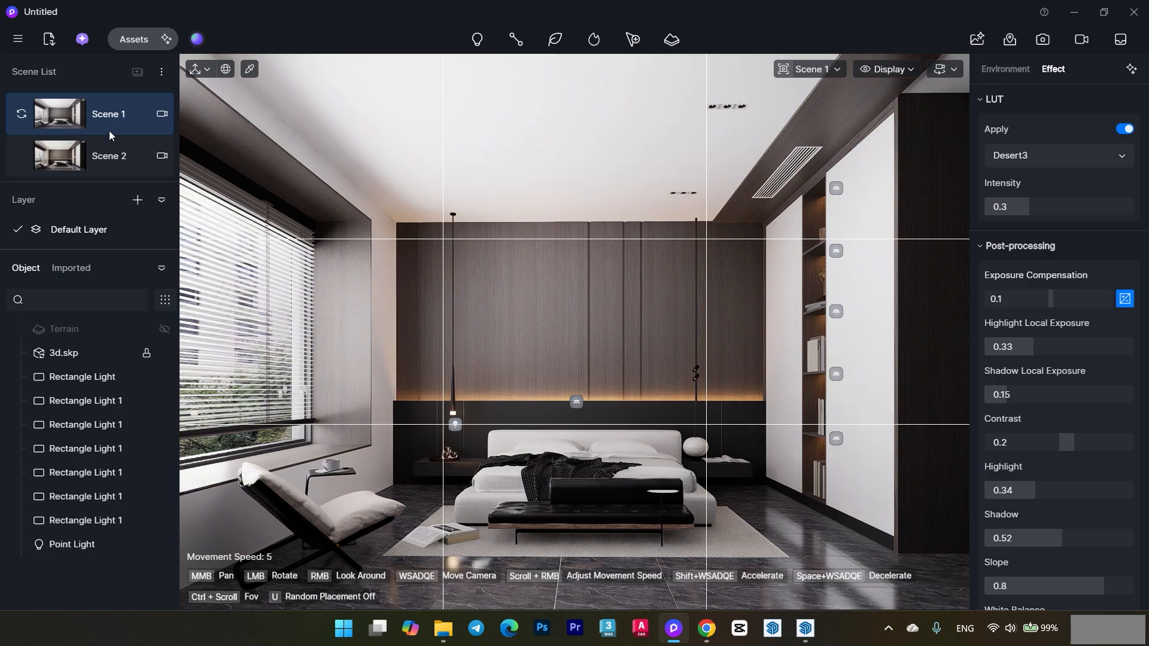
left_click(93, 170)
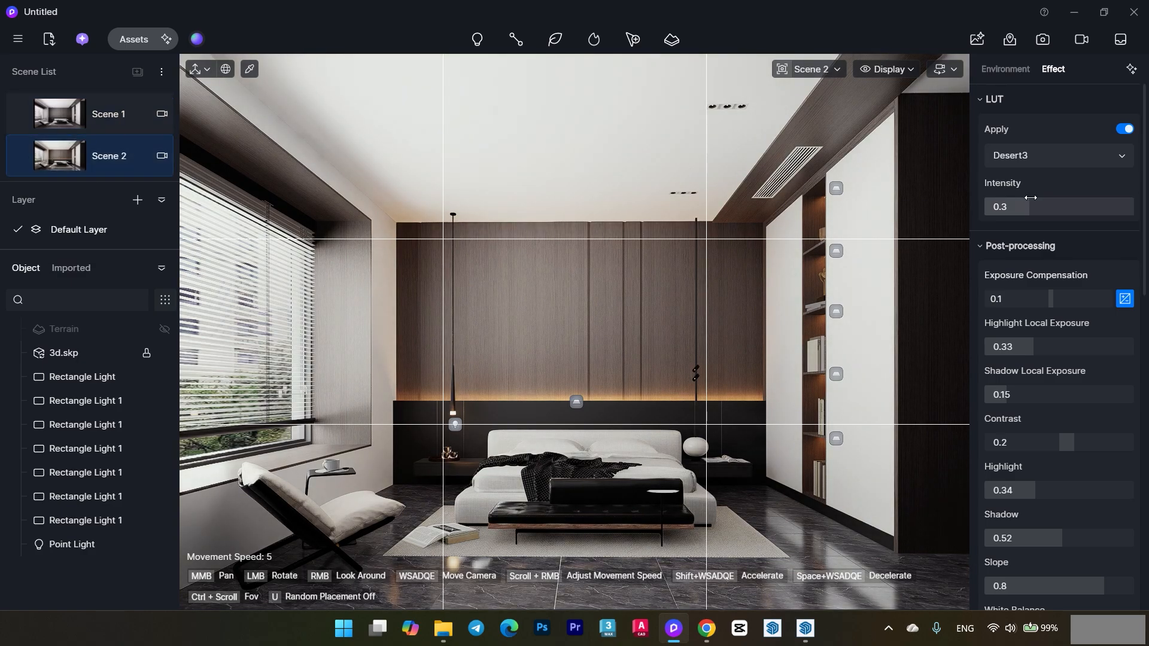
left_click(1004, 206)
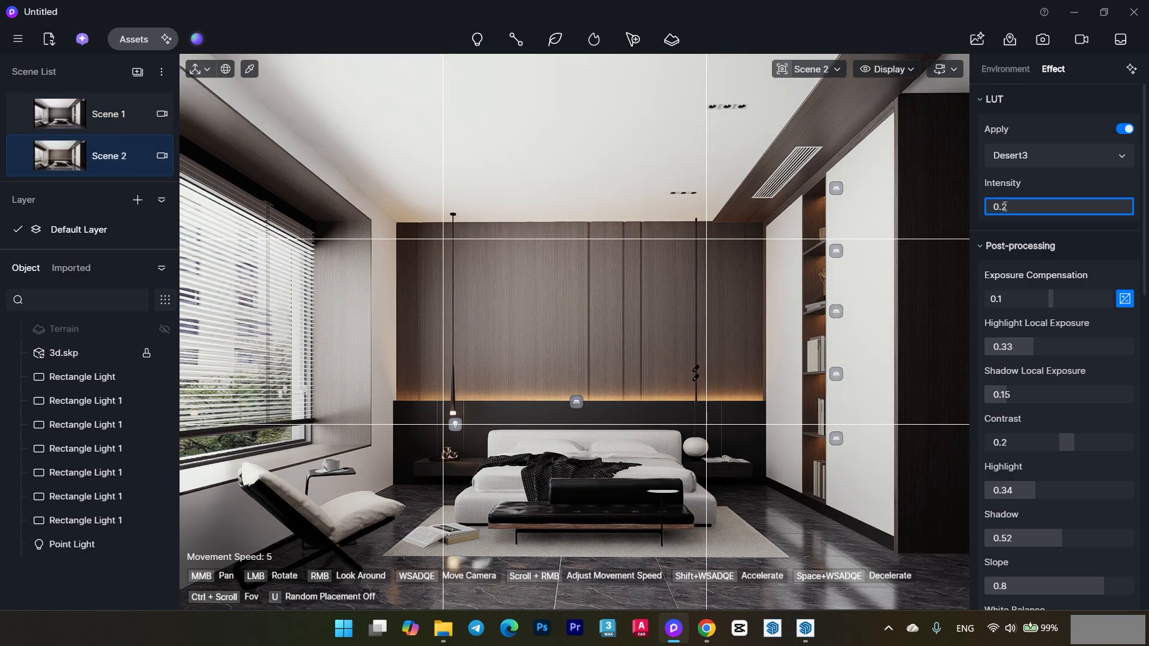
key("Return")
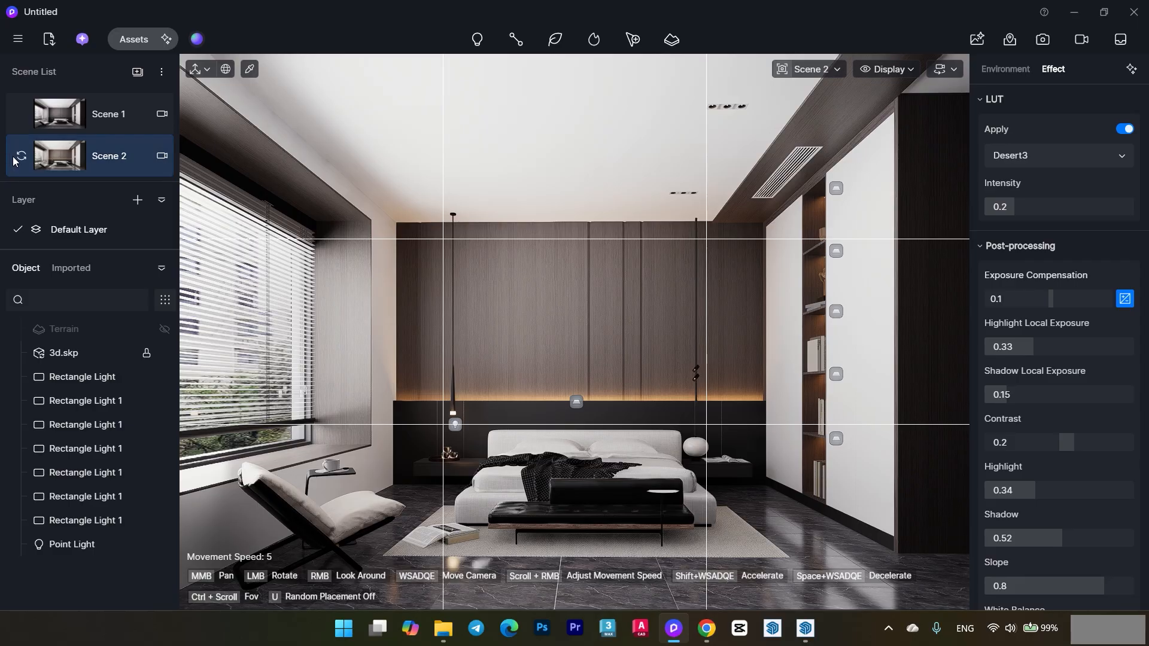
left_click(21, 156)
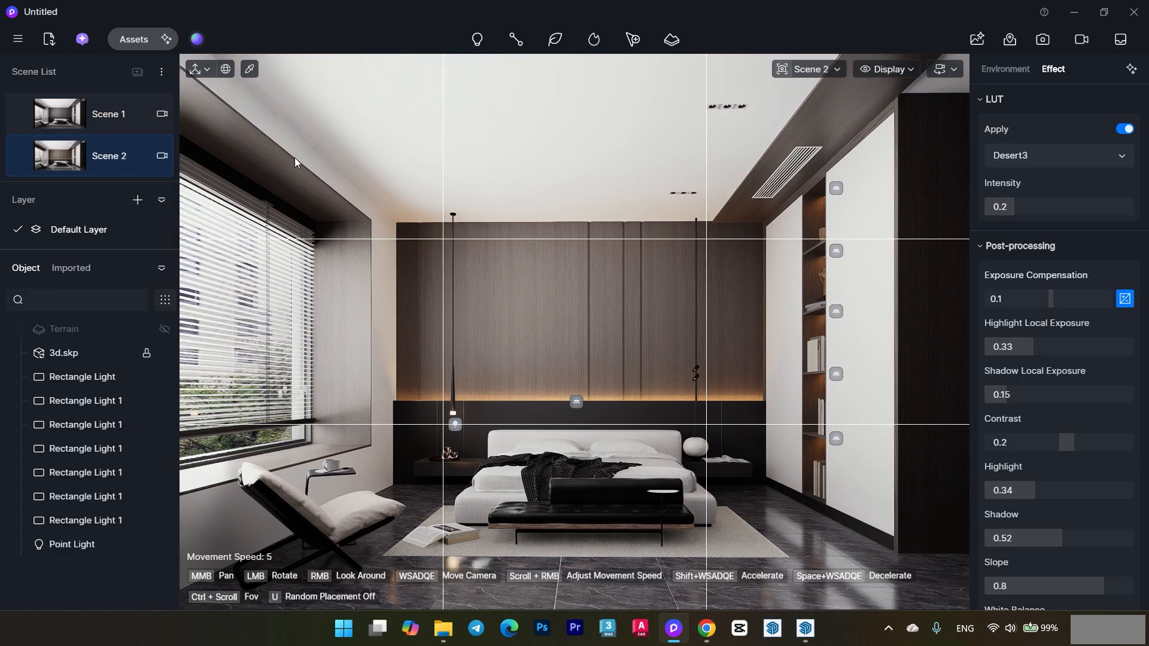
Hide the light icons in the viewport display.
mouse_move(898, 69)
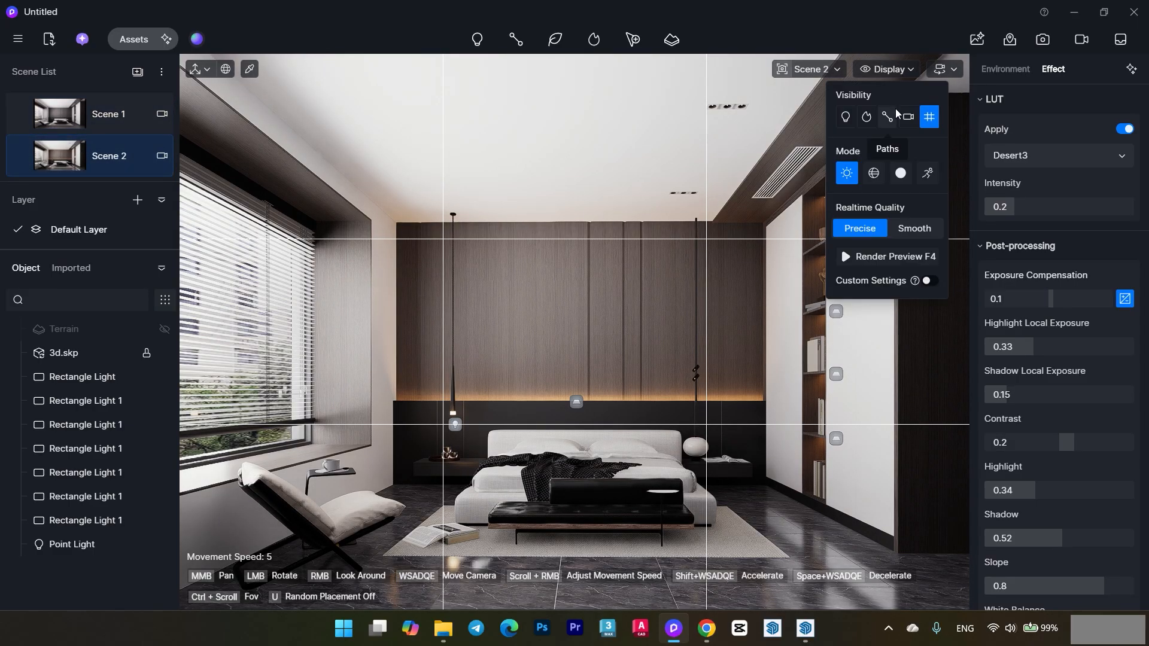
left_click(846, 117)
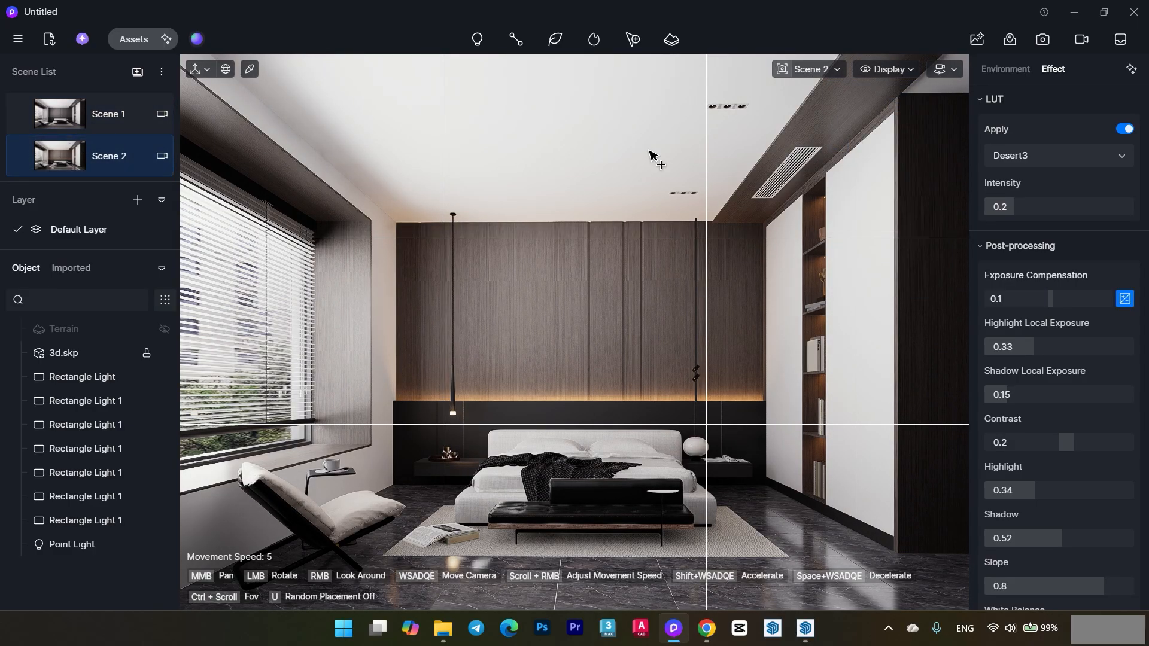